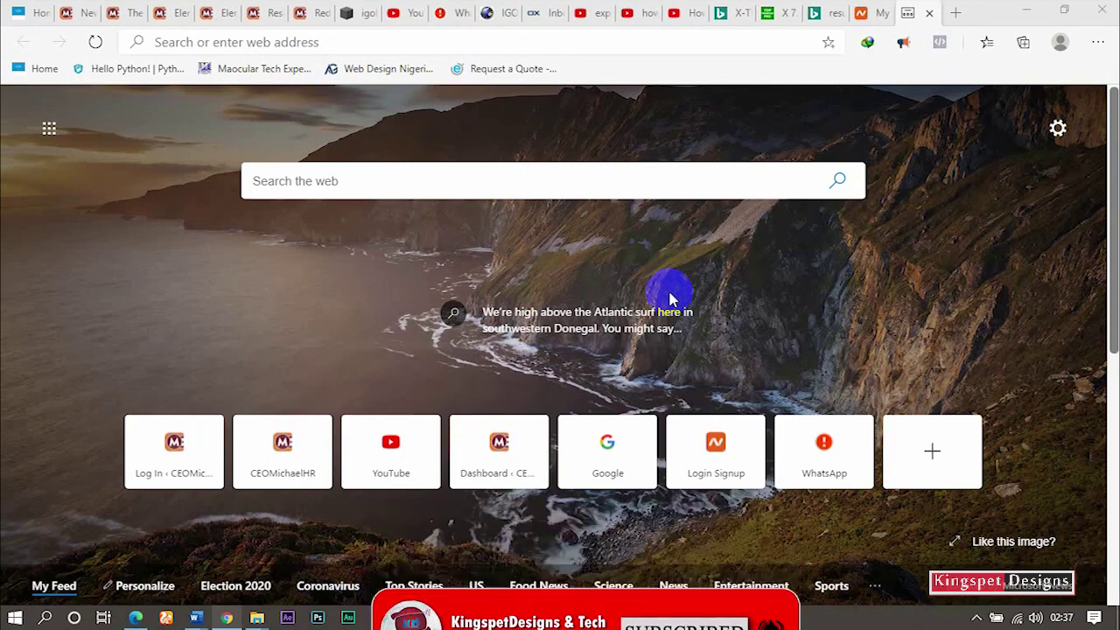
Step: Go to the cPanel of the myincomeplus.com Stellar Plus hosting from the Namecheap account dashboard
left_click(872, 13)
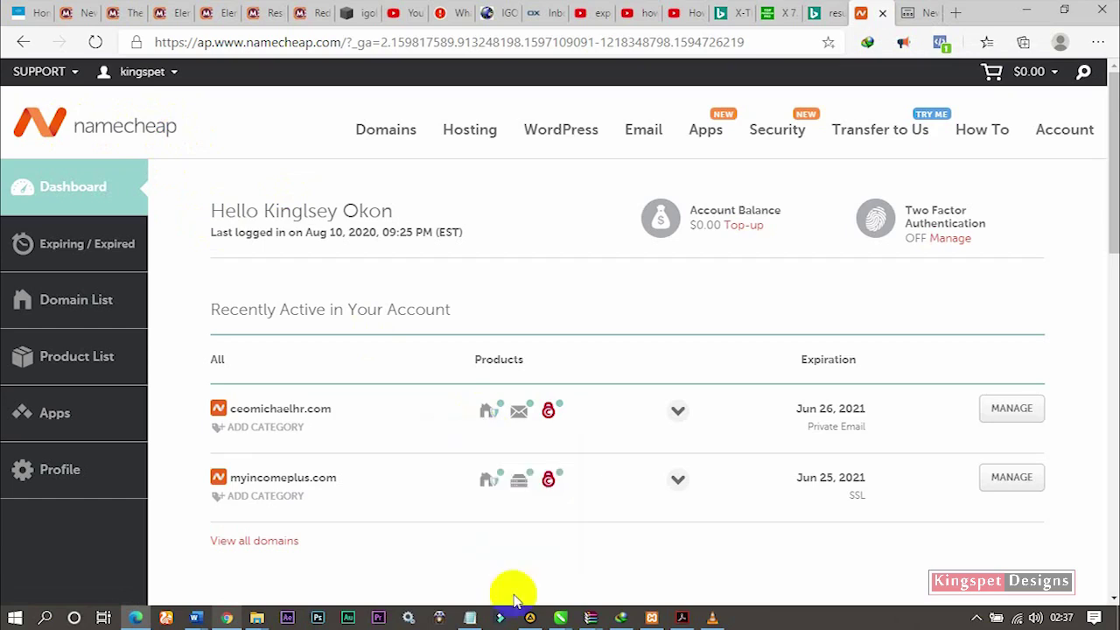
mouse_move(521, 483)
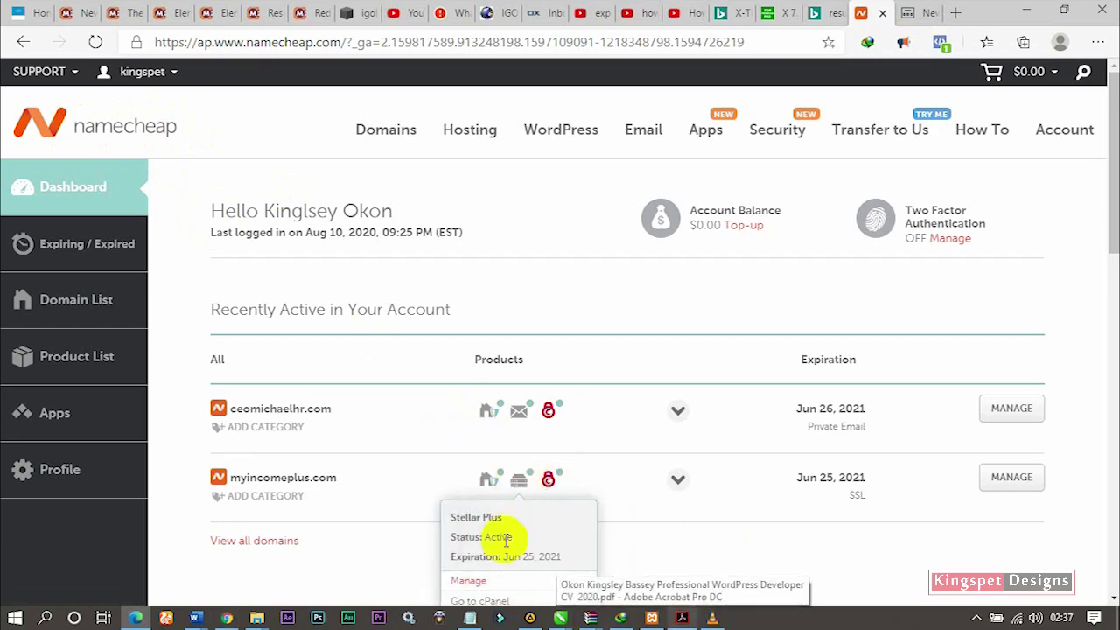
scroll(503, 543, "down", 1)
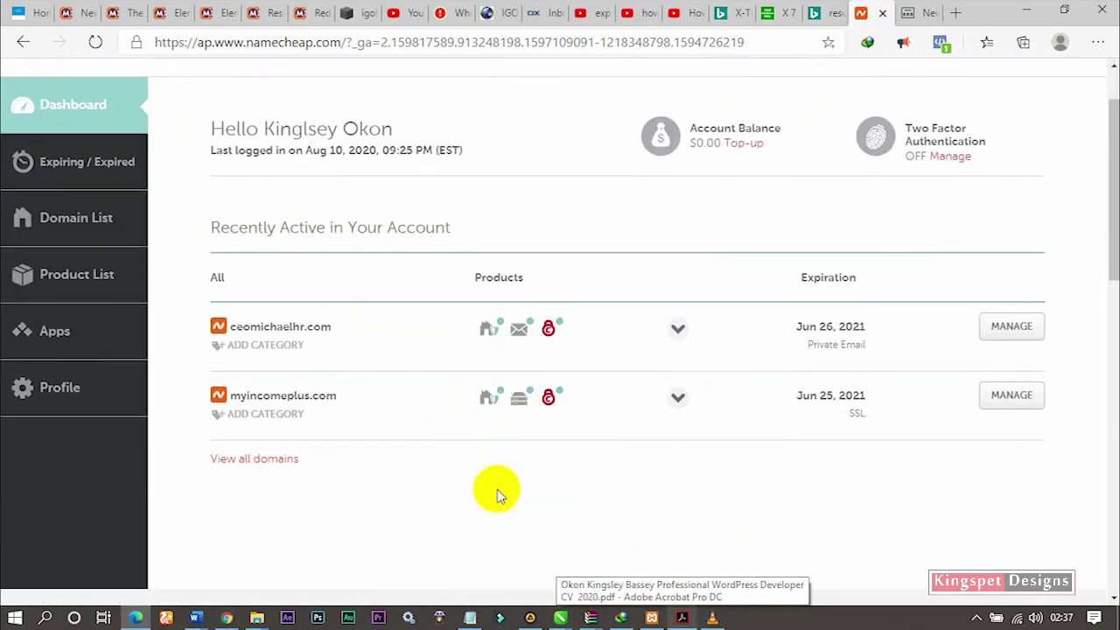
mouse_move(518, 401)
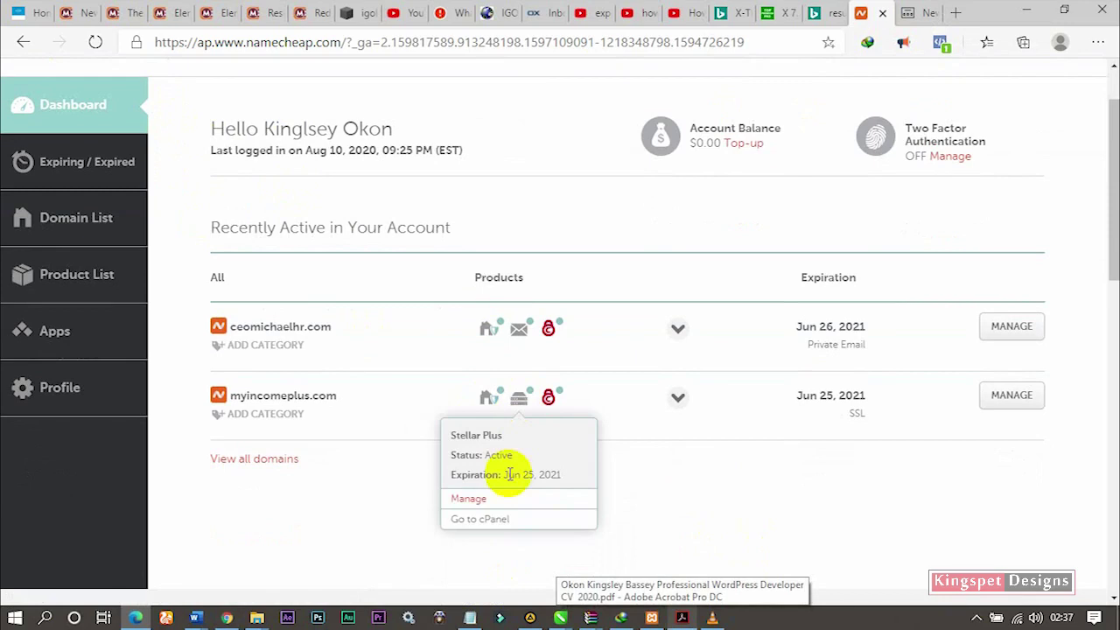
left_click(479, 520)
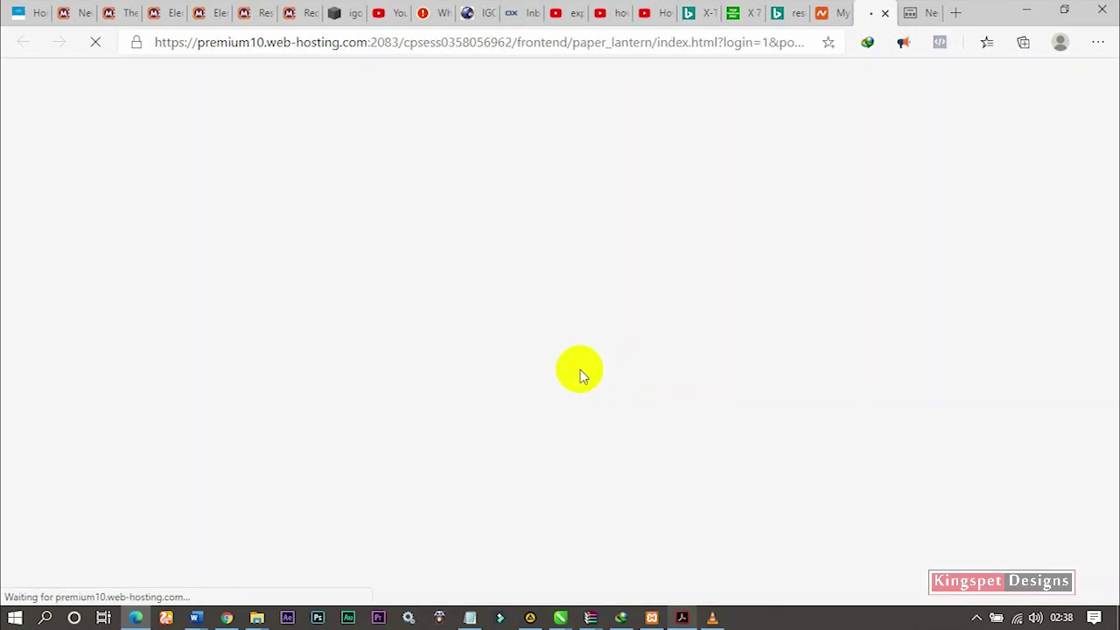
Step: Switch to Chrome to check the web address of the Igoliberia home page, and return to cPanel in Edge
left_click(227, 613)
left_click(714, 13)
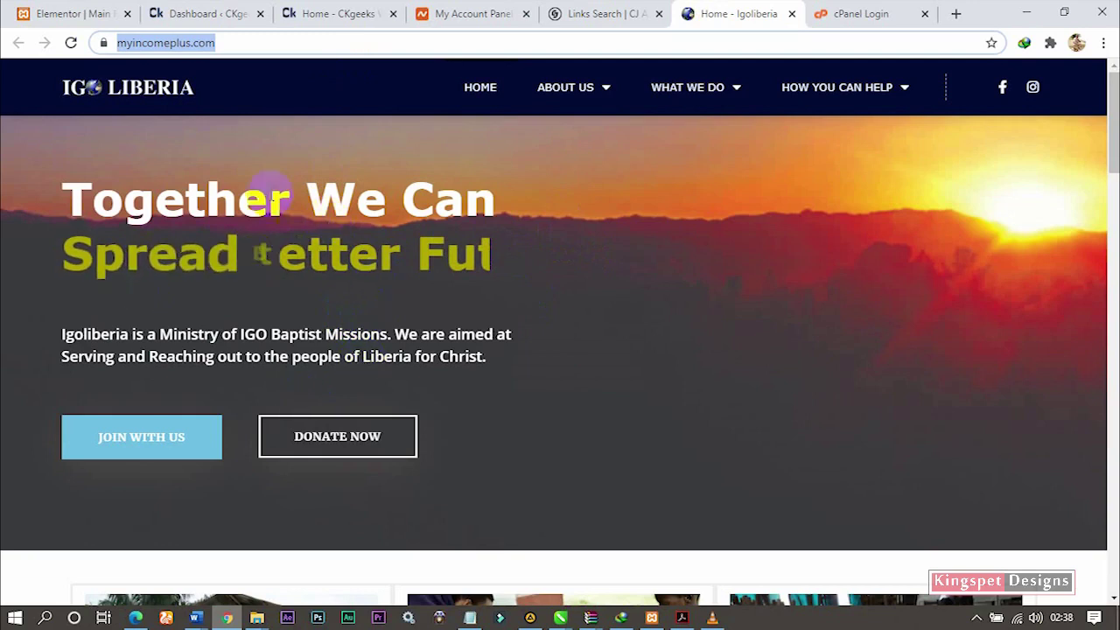
left_click(230, 38)
left_click_drag(275, 37, 33, 37)
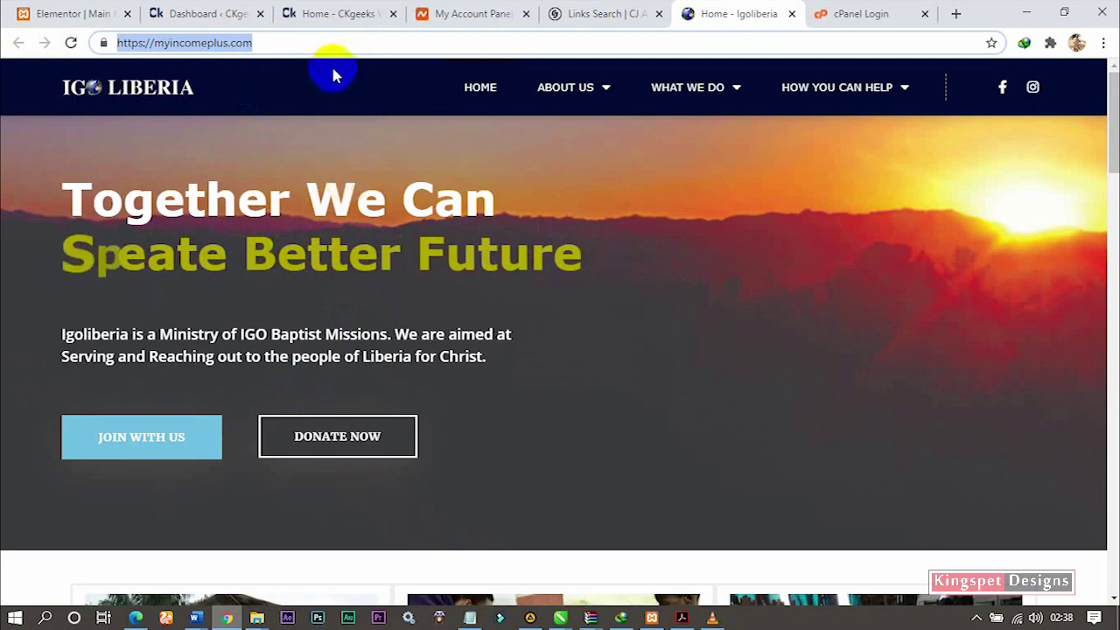
double_click(304, 41)
left_click_drag(304, 41, 10, 40)
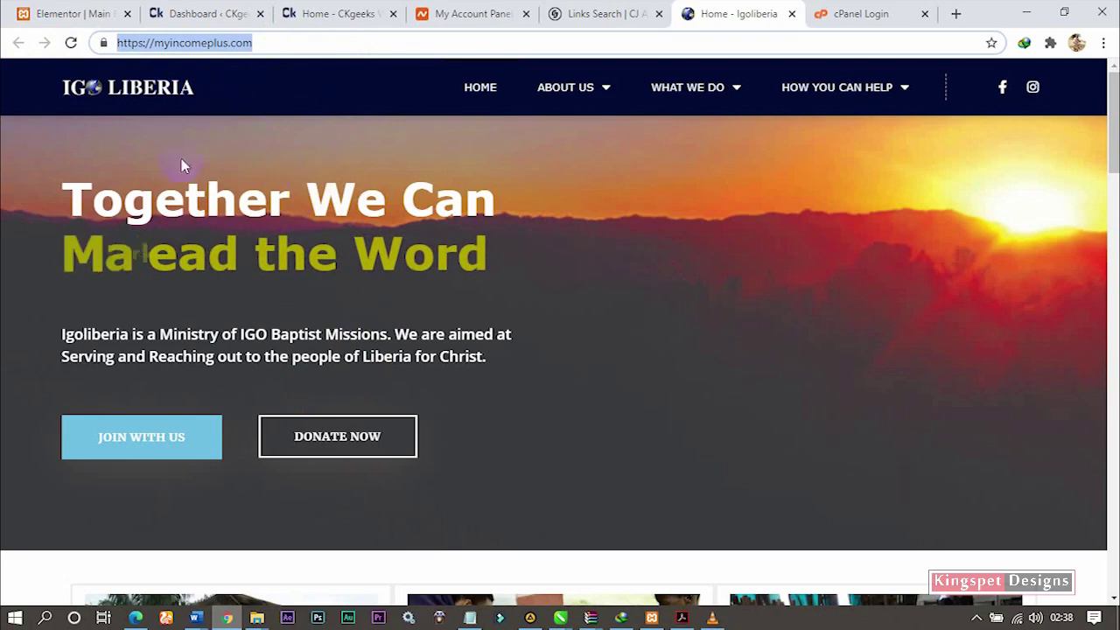
left_click(136, 618)
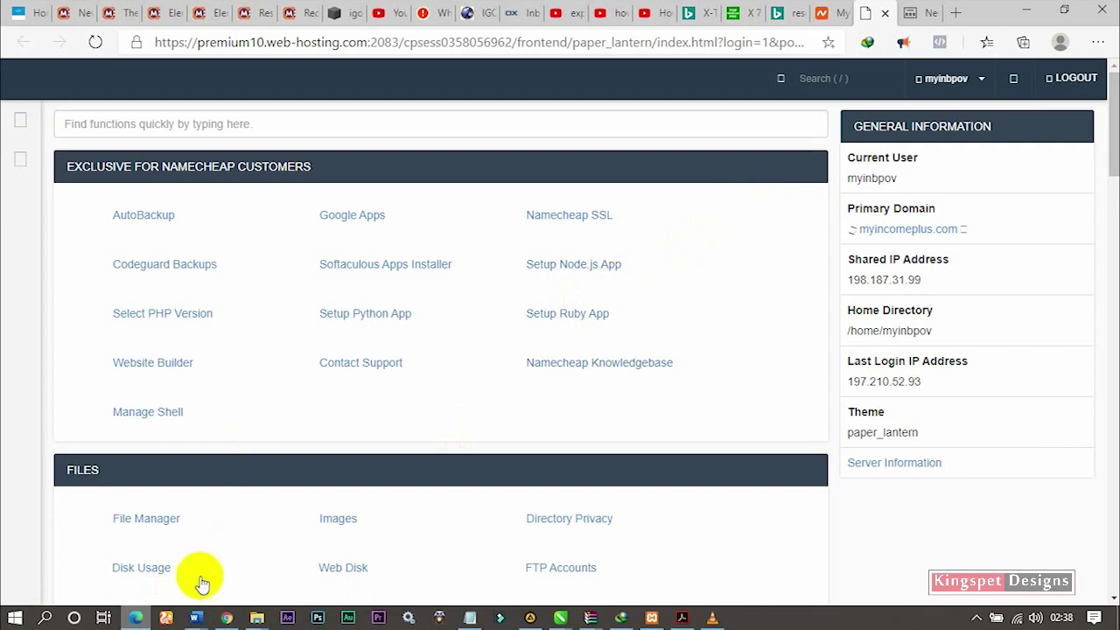
Step: Switch to File Explorer and open the local site's folder at C:\xampp\htdocs\Church\wordpress
left_click(257, 618)
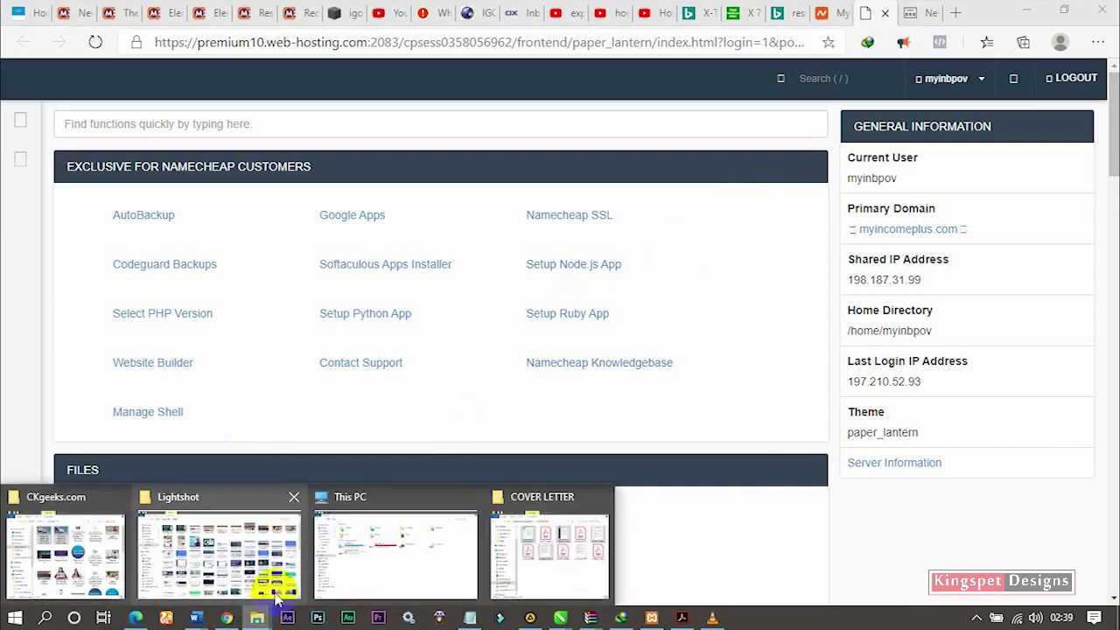
left_click(380, 550)
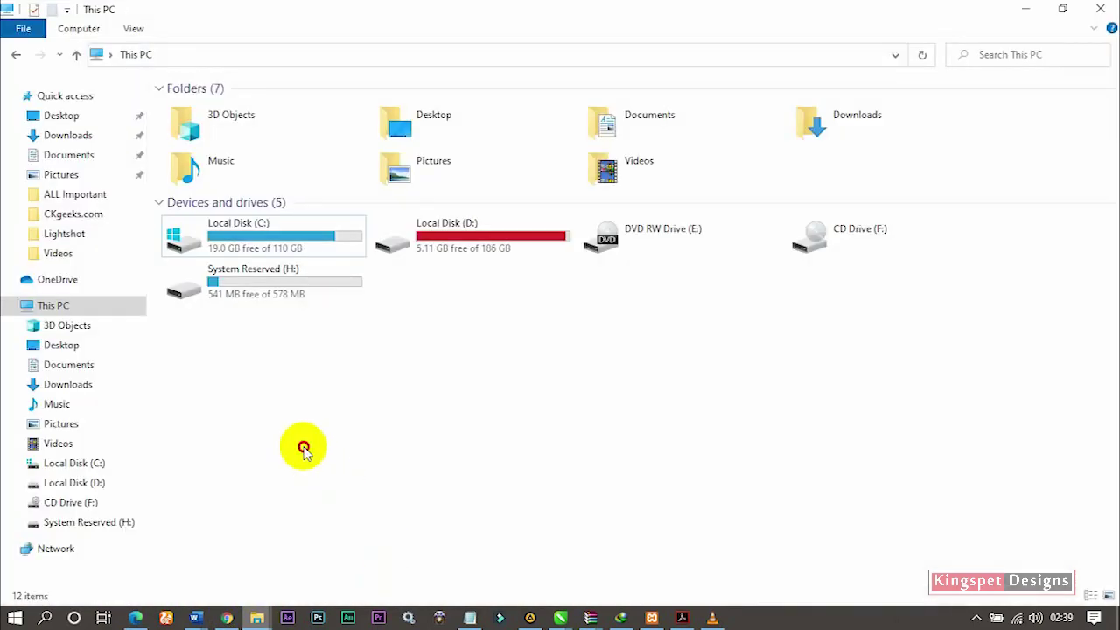
left_click(92, 470)
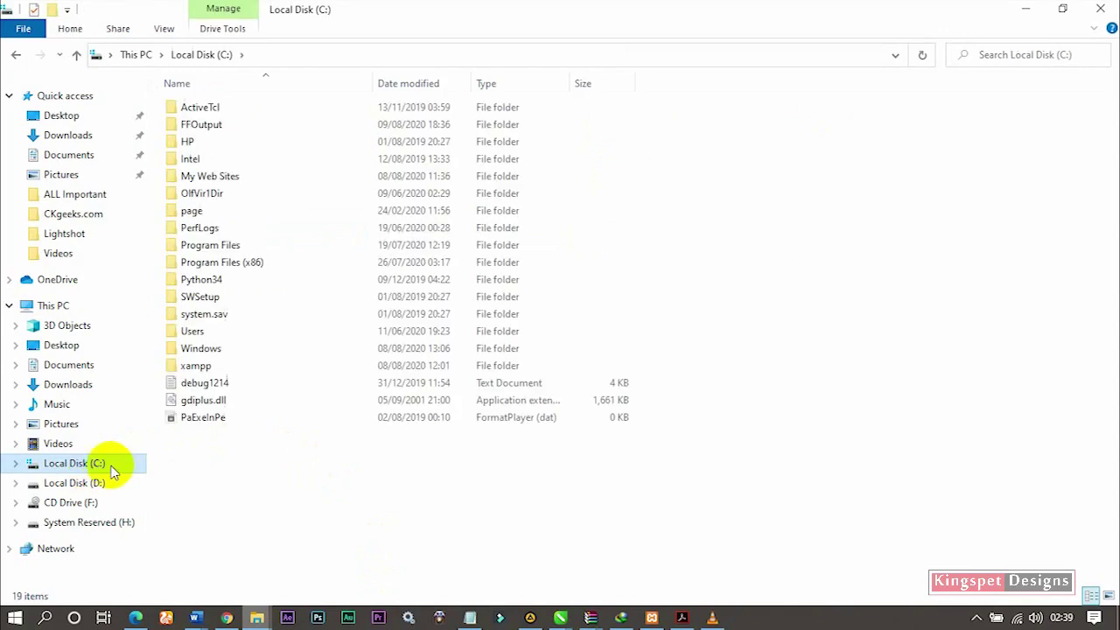
double_click(196, 365)
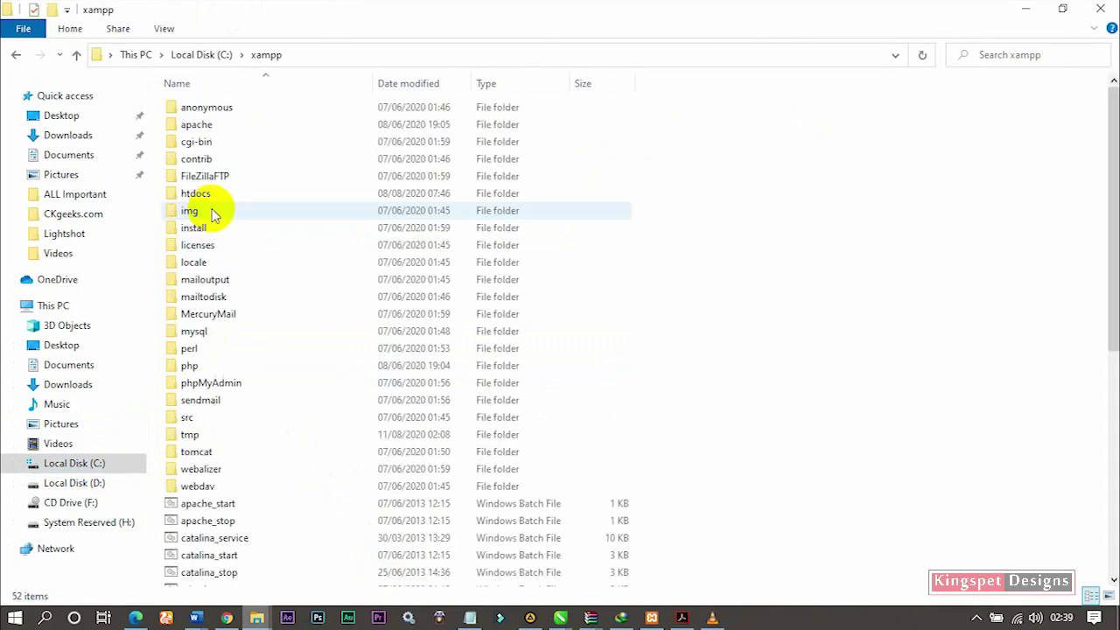
double_click(216, 197)
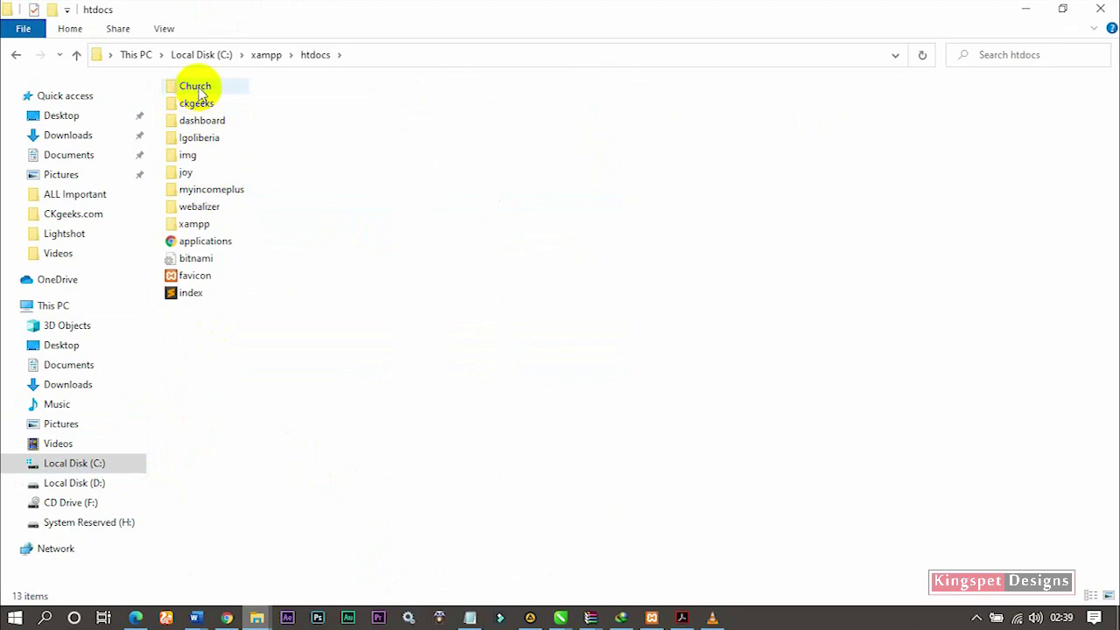
left_click(201, 93)
double_click(200, 92)
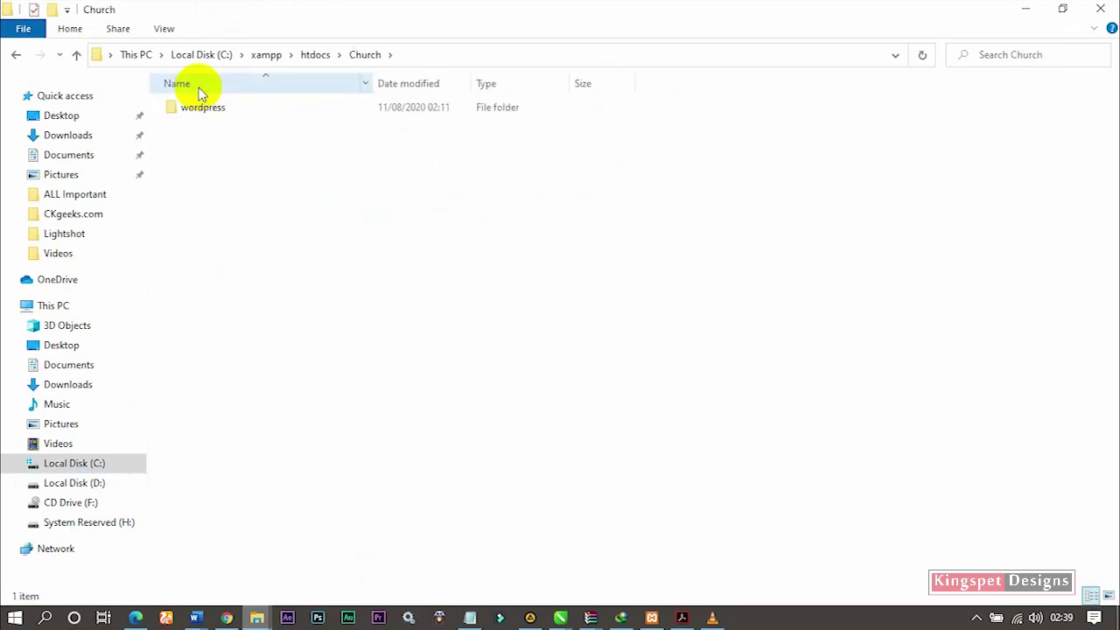
double_click(202, 108)
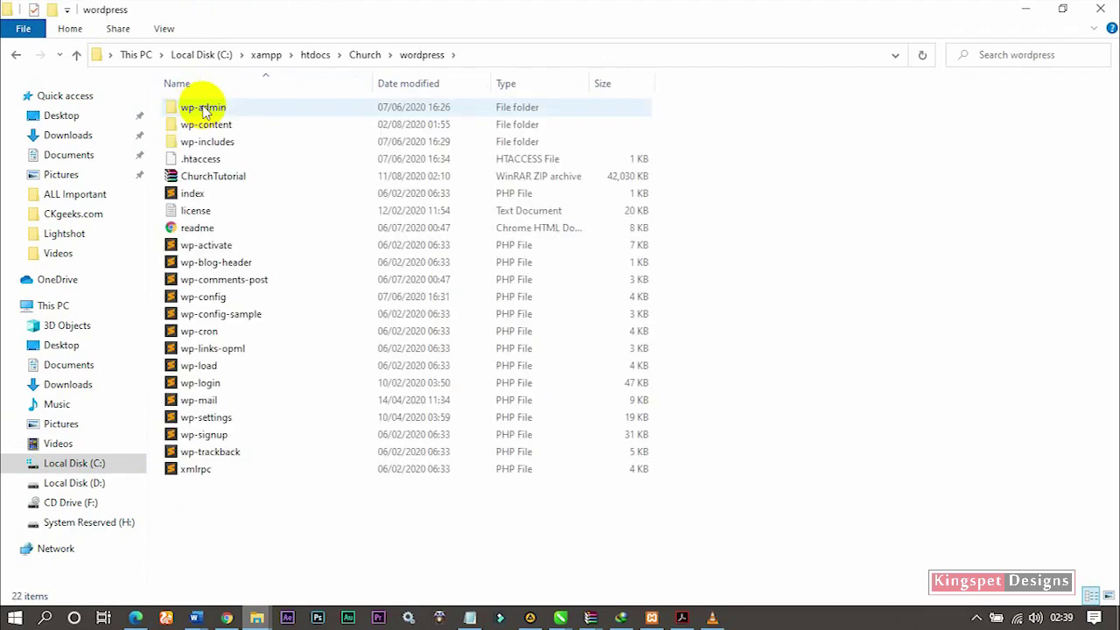
Step: Try to compress everything in the wordpress folder except ChurchTutorial into a ZIP archive named wordpress.zip
left_click_drag(204, 522, 256, 107)
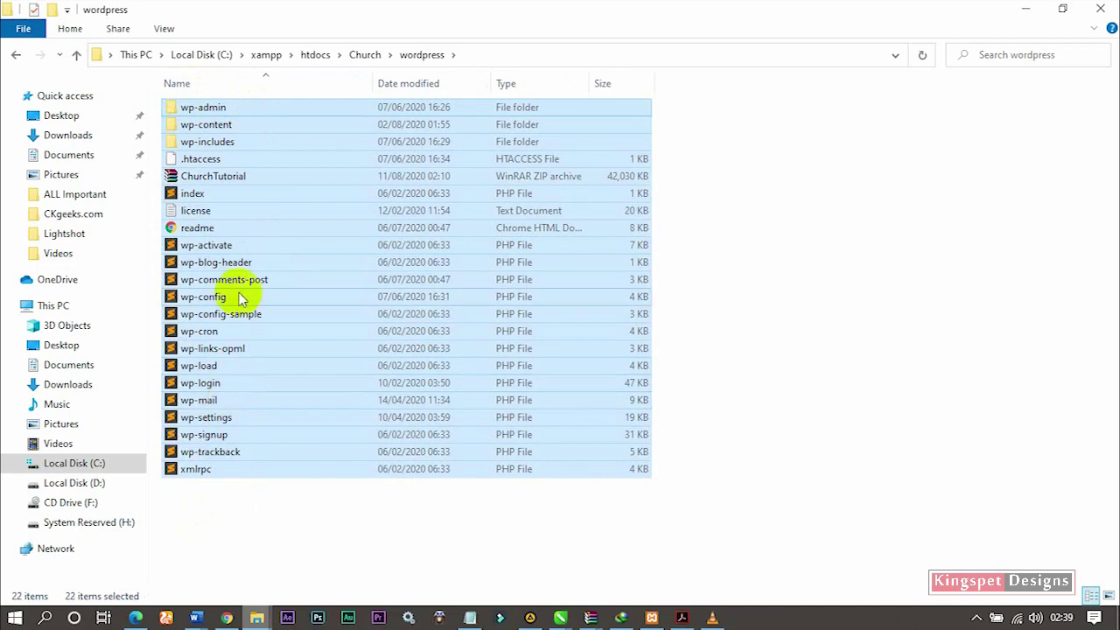
left_click(233, 180, "ctrl")
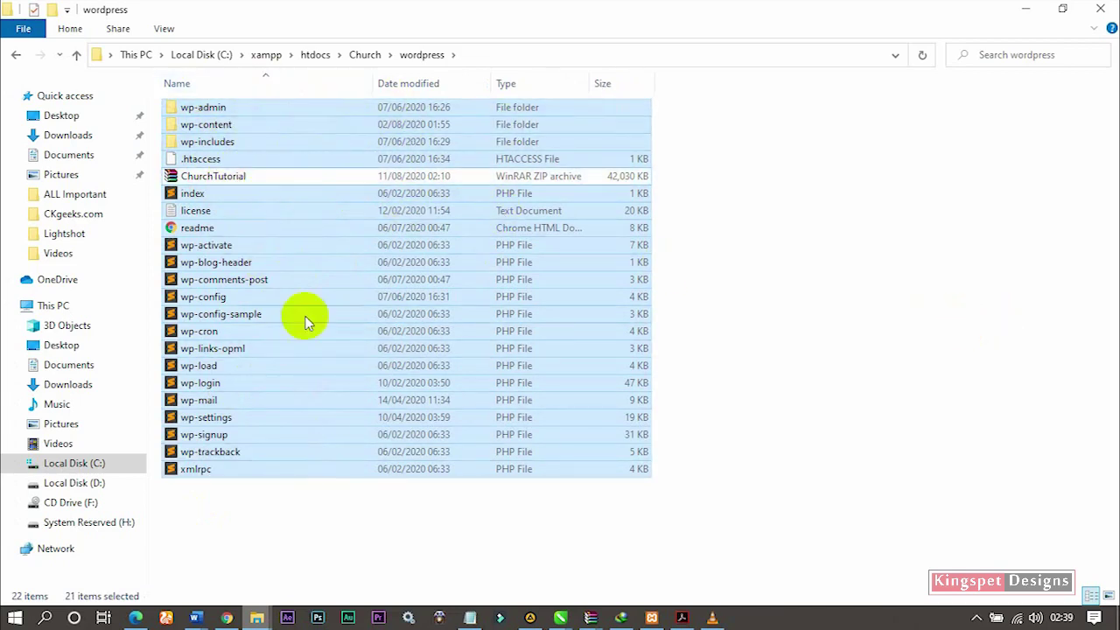
right_click(315, 106)
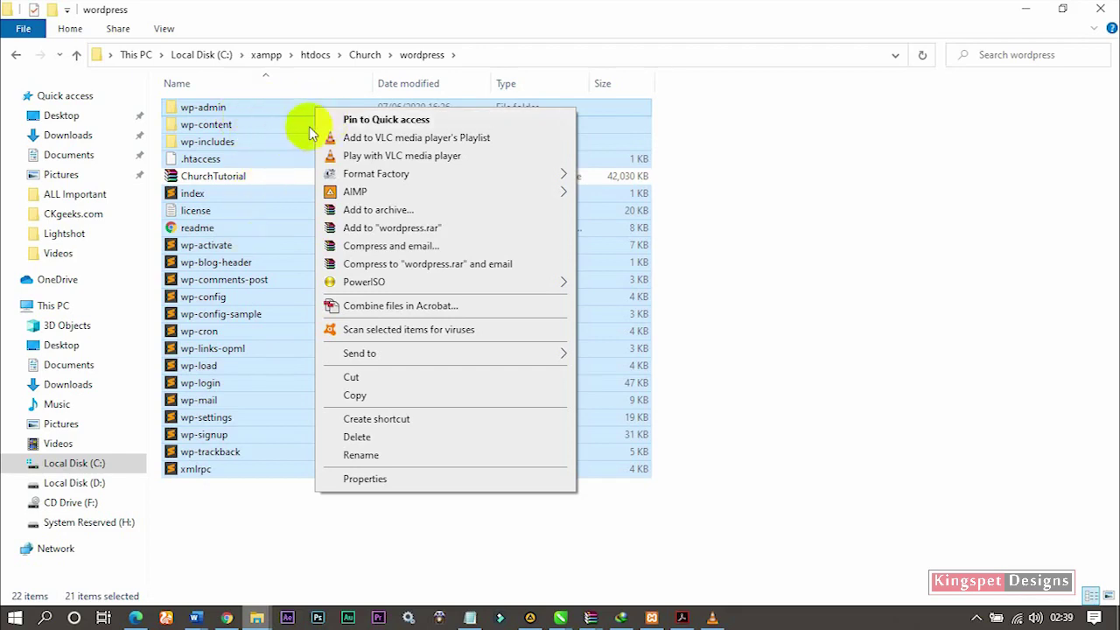
left_click(379, 213)
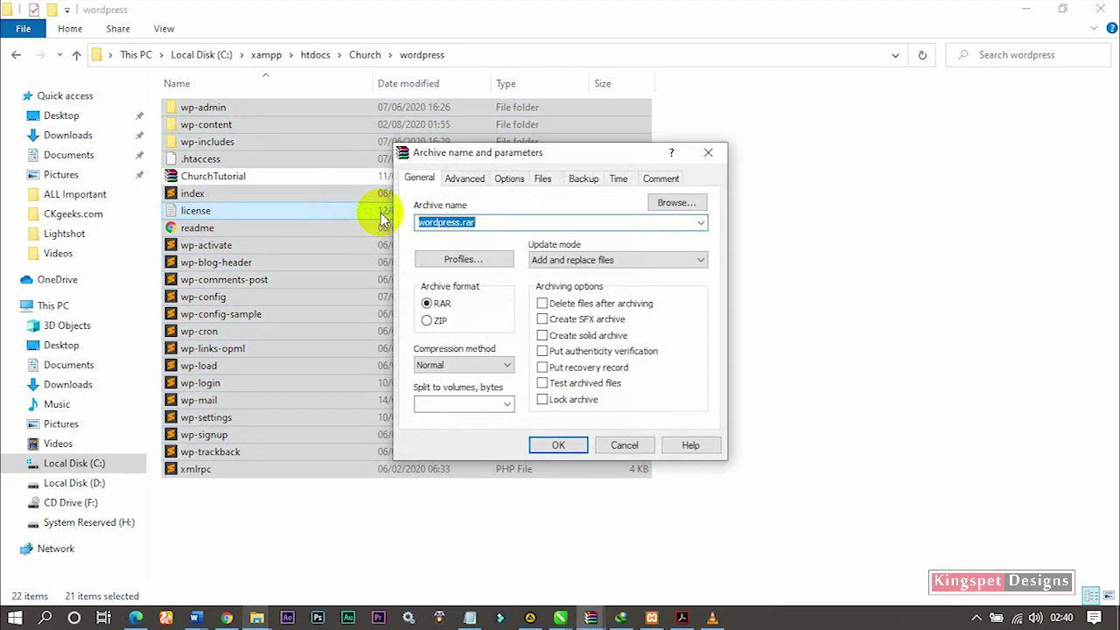
left_click(428, 322)
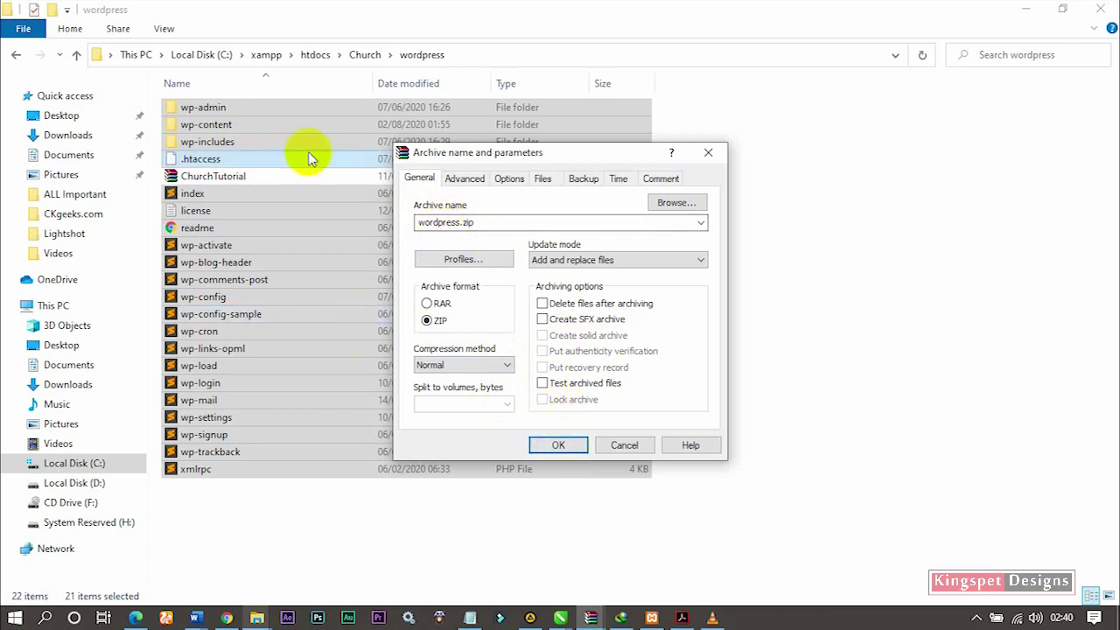
left_click(561, 445)
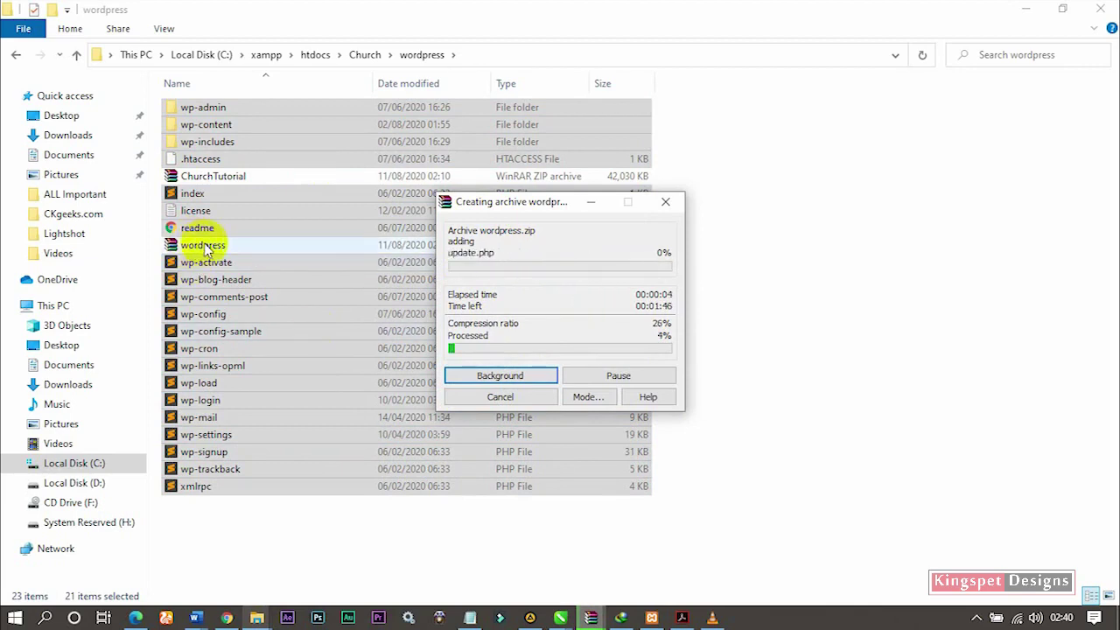
left_click(665, 202)
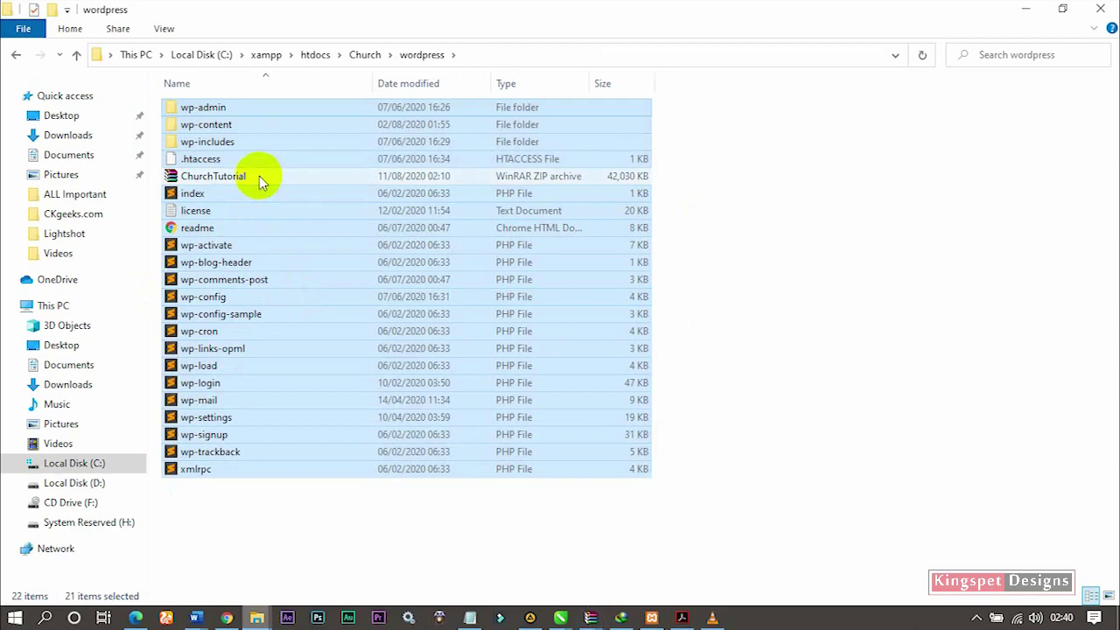
left_click(238, 179)
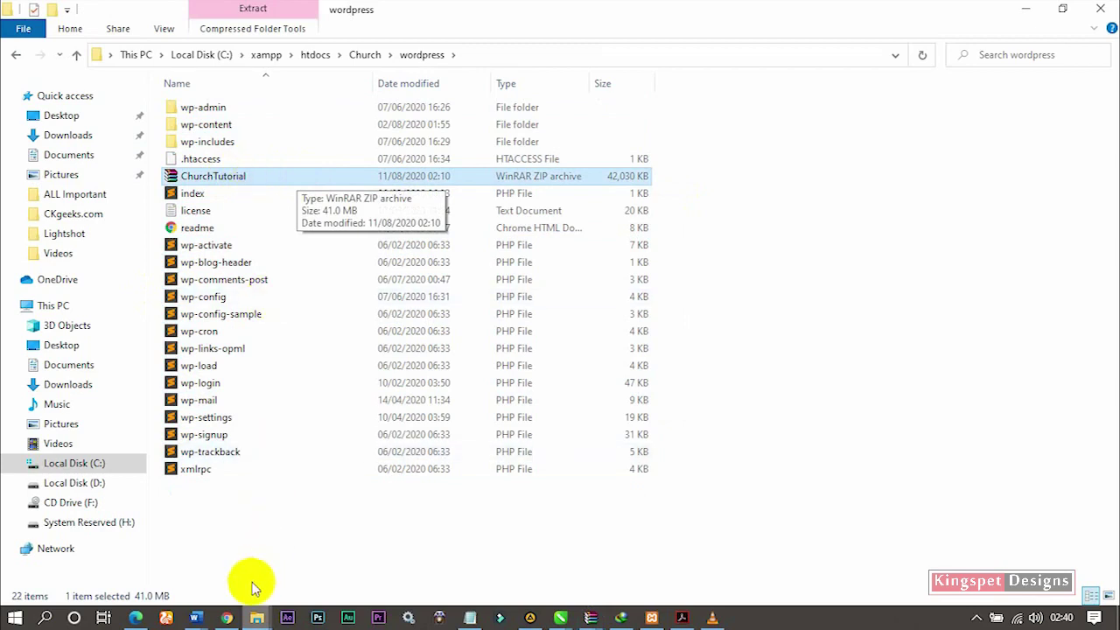
Step: Switch to Chrome and load localhost/phpmyadmin/ in place of the cPanel login page
left_click(227, 618)
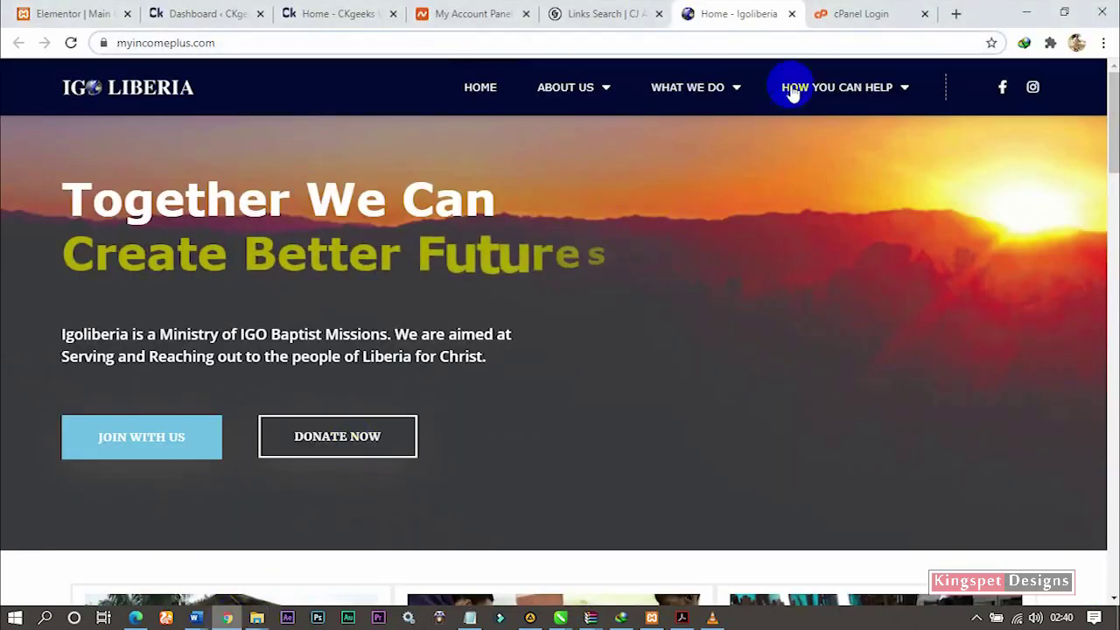
left_click(847, 14)
left_click(830, 39)
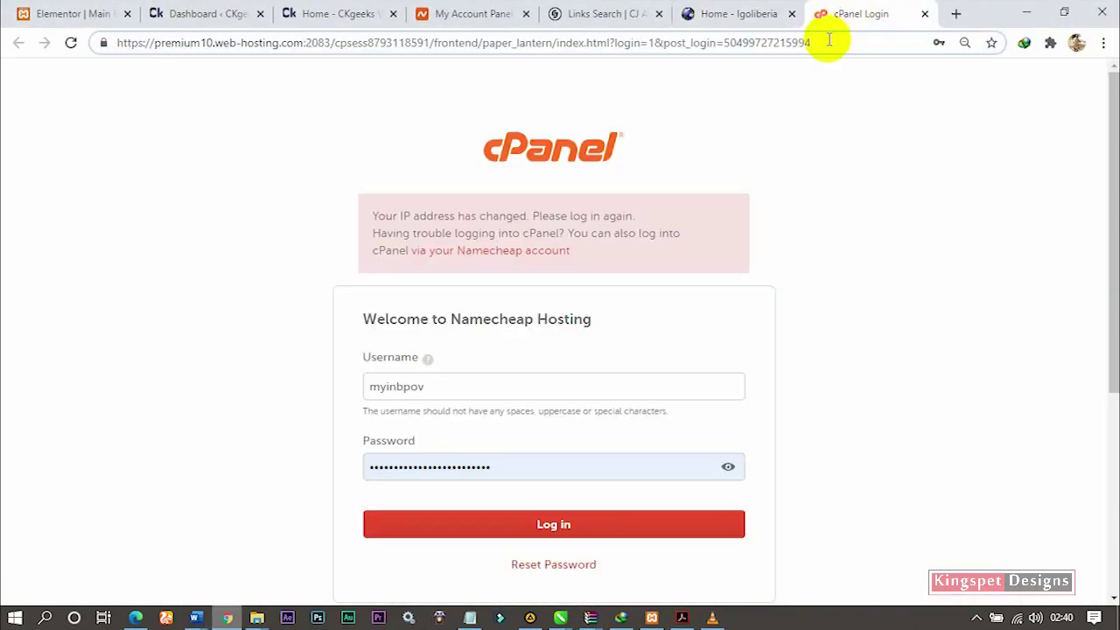
key("ctrl+a")
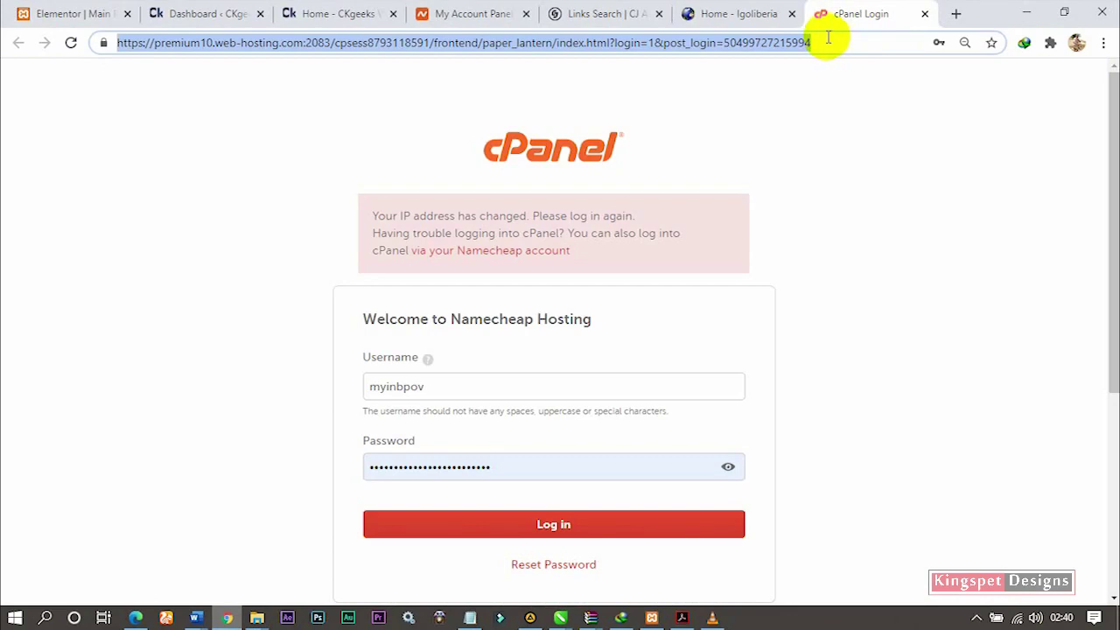
type("l")
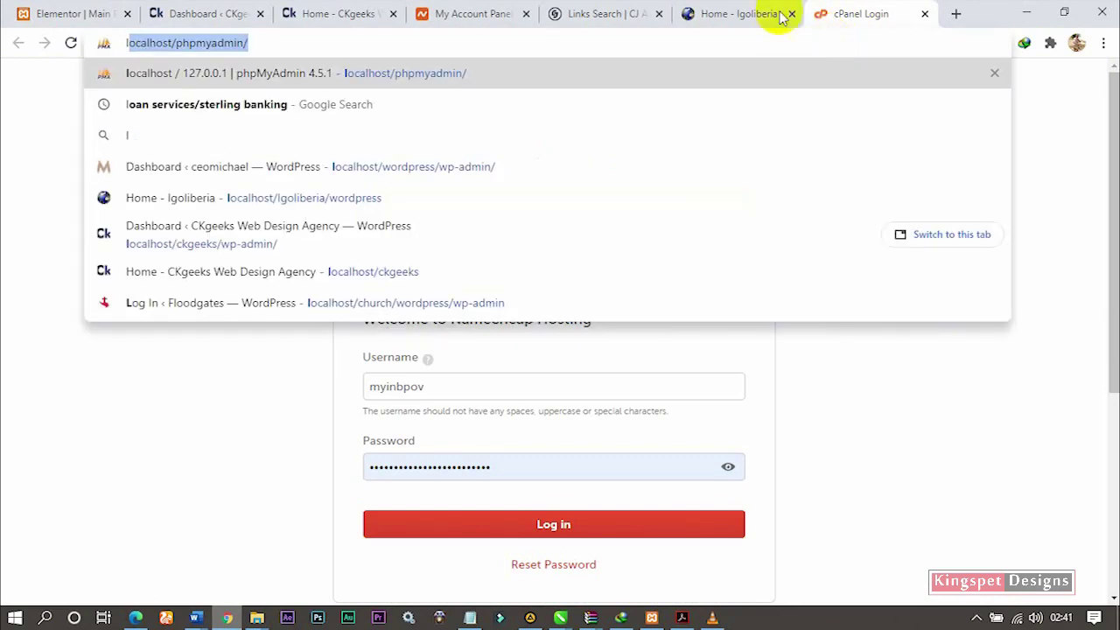
type("ocalhost/phpmyadmin/")
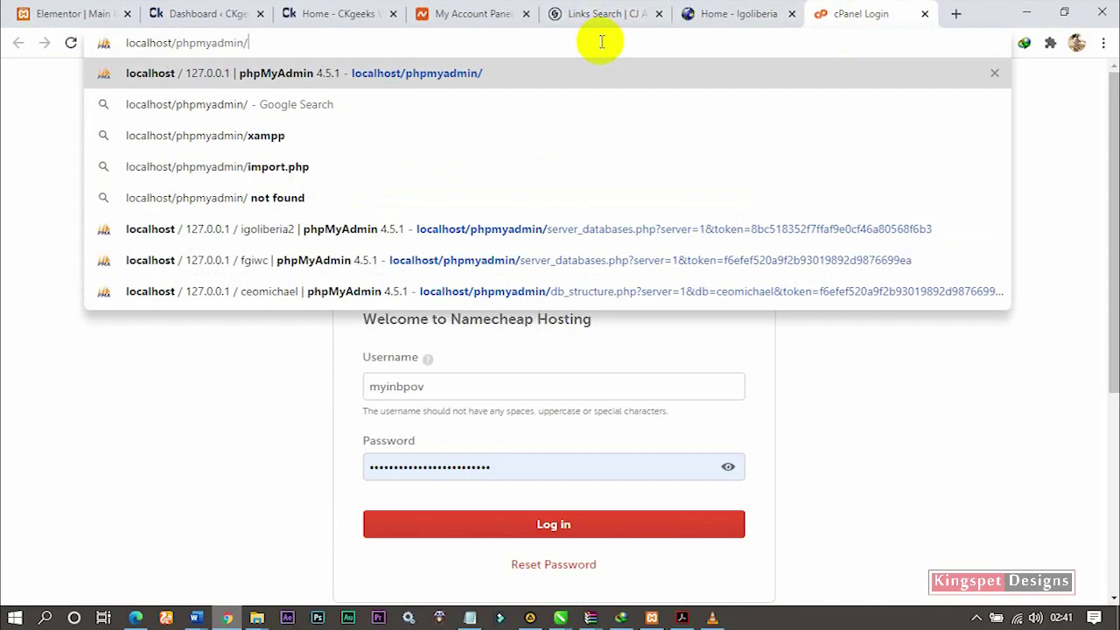
key("Return")
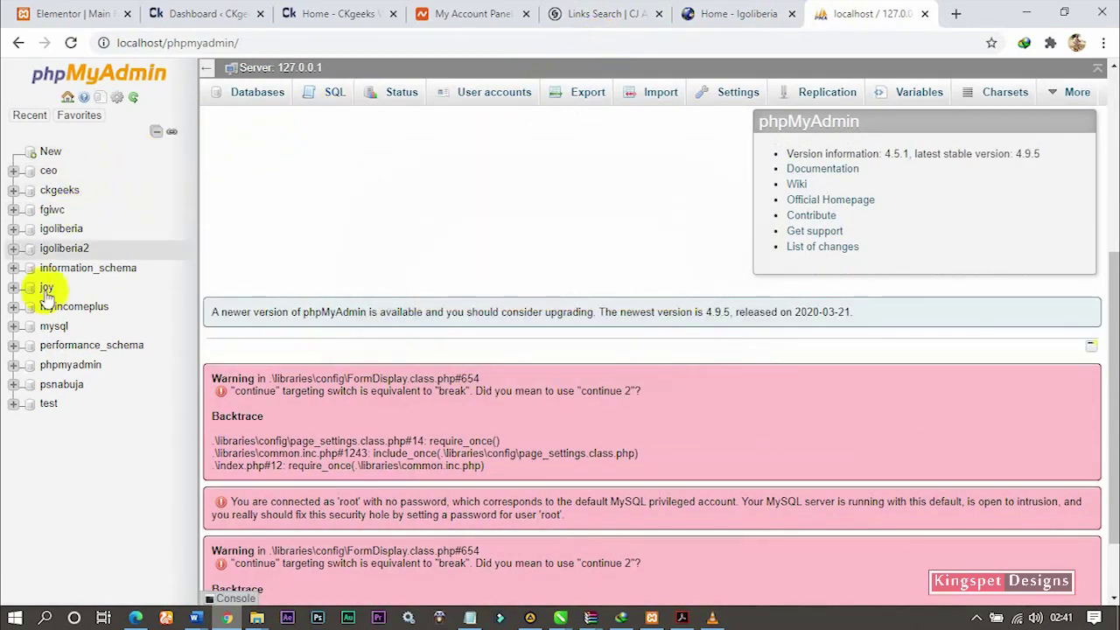
Step: Export the fgiwc database from phpMyAdmin with the Quick method in SQL format
left_click(53, 211)
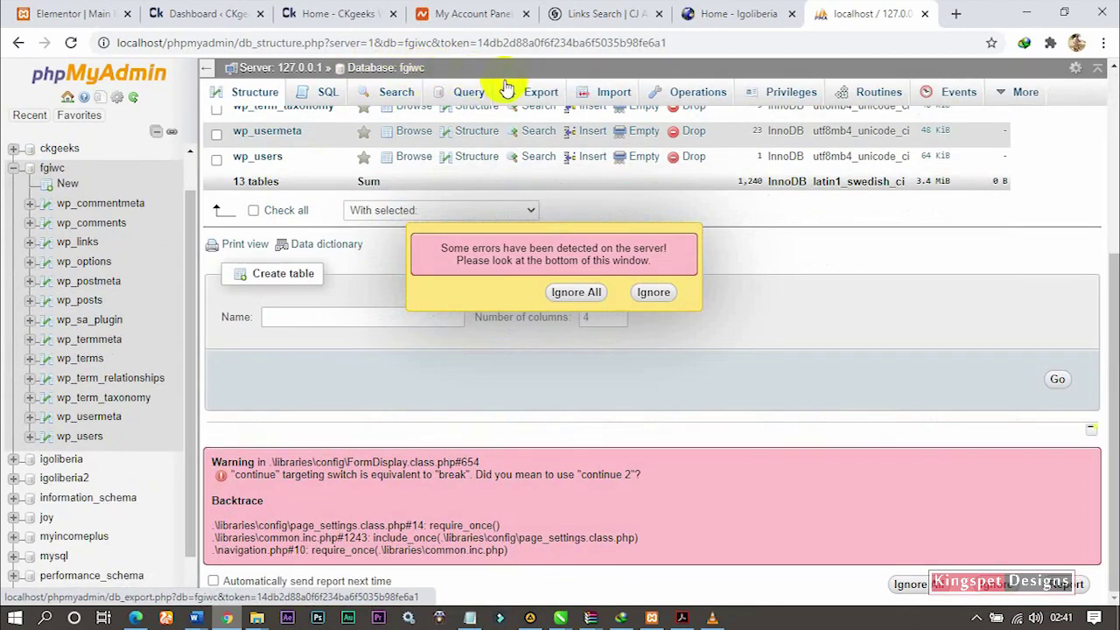
left_click(538, 99)
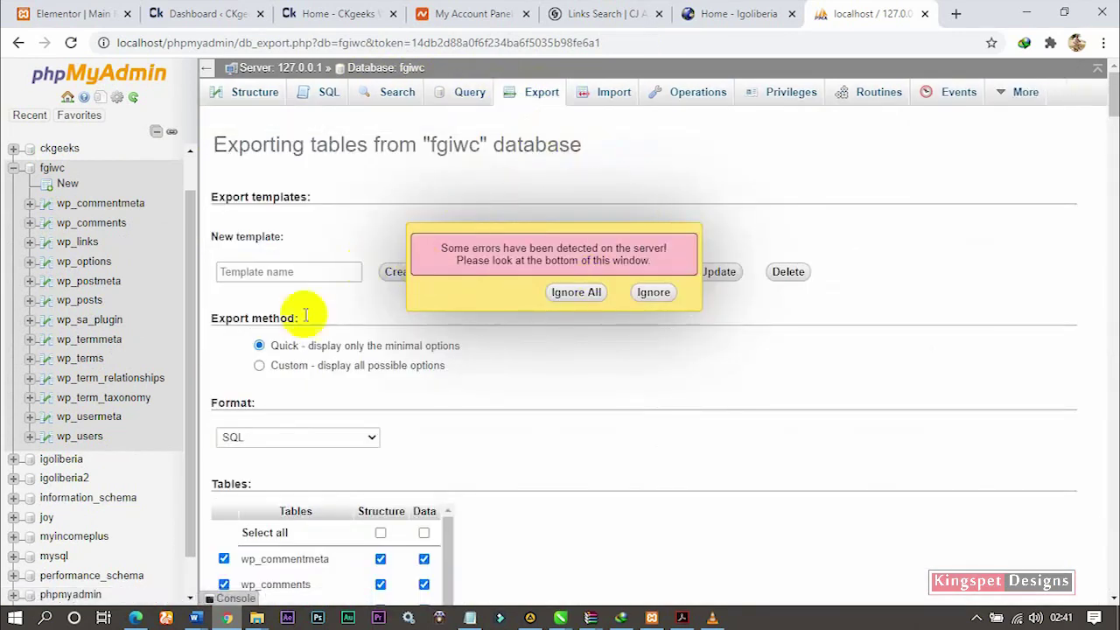
scroll(336, 319, "up", 15)
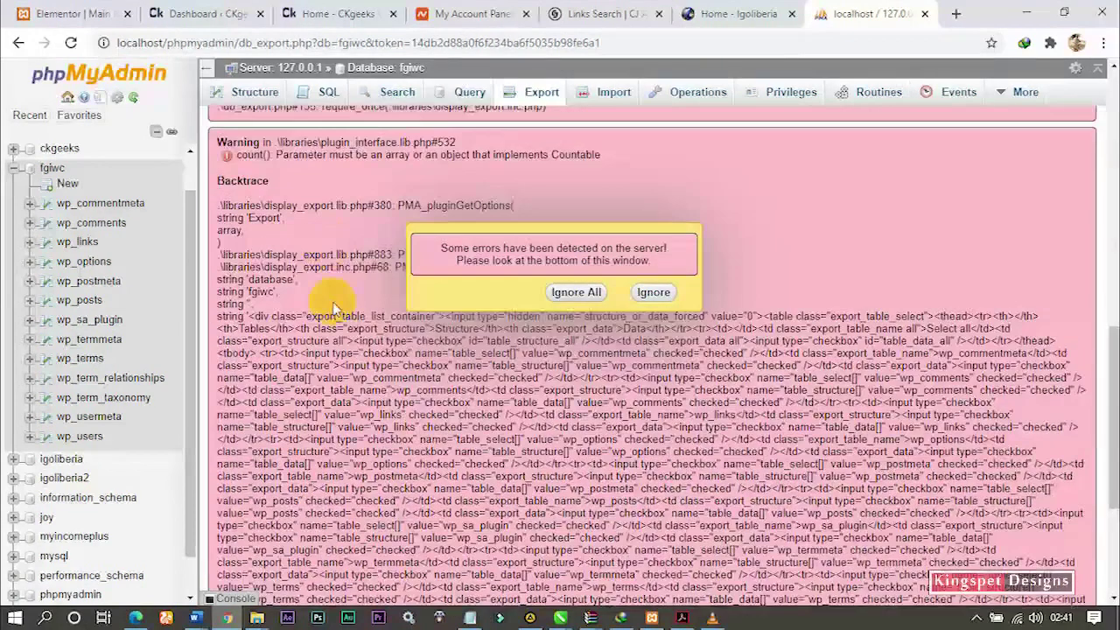
scroll(335, 300, "up", 3)
scroll(314, 350, "down", 5)
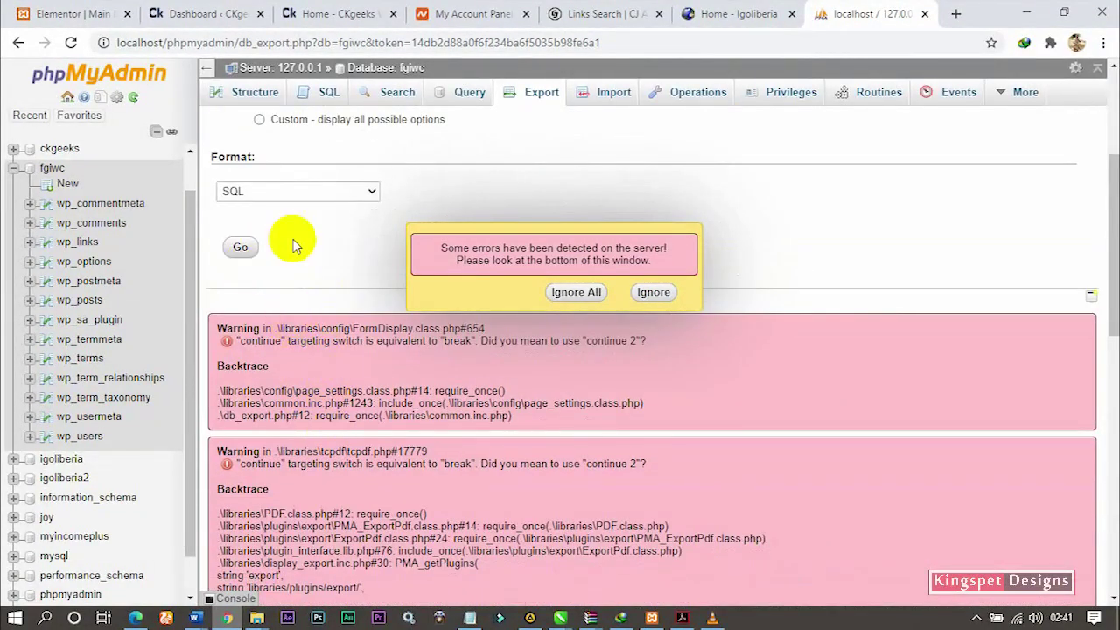
scroll(292, 240, "up", 3)
scroll(327, 277, "down", 2)
scroll(329, 278, "up", 2)
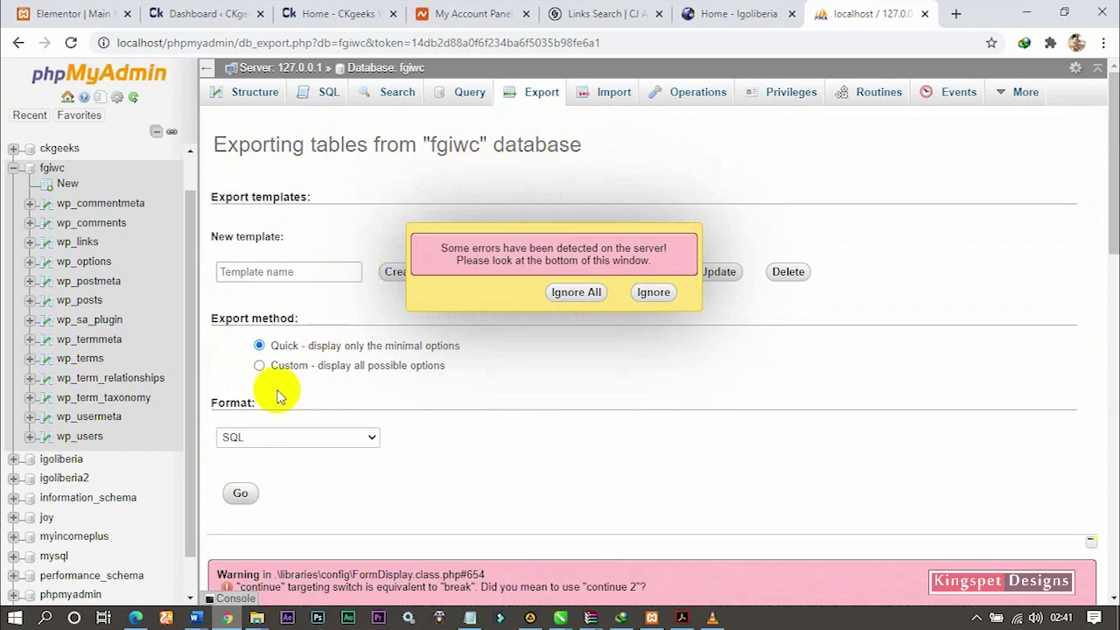
left_click(243, 495)
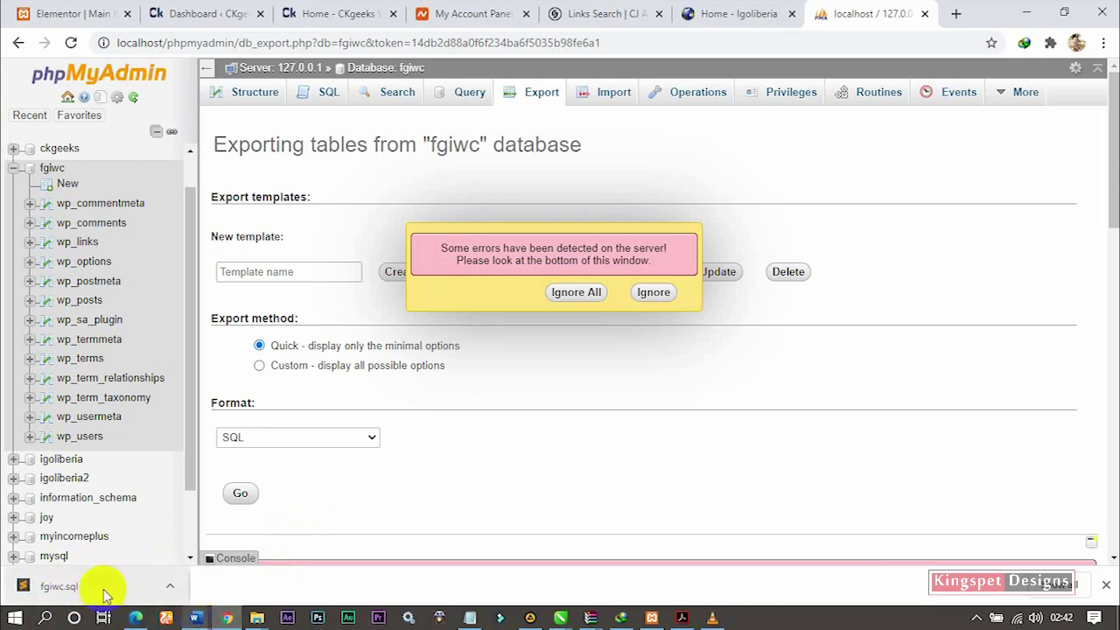
Step: Show the exported fgiwc.sql in its Downloads folder, and switch to the local wordpress folder containing the ChurchTutorial archive
left_click(1057, 585)
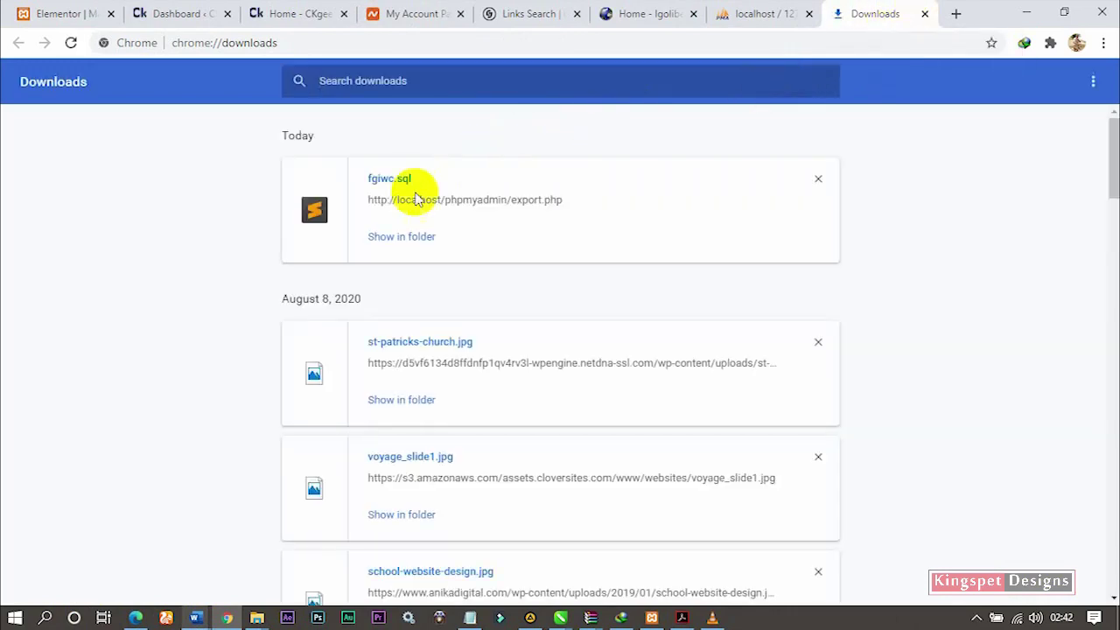
left_click(408, 236)
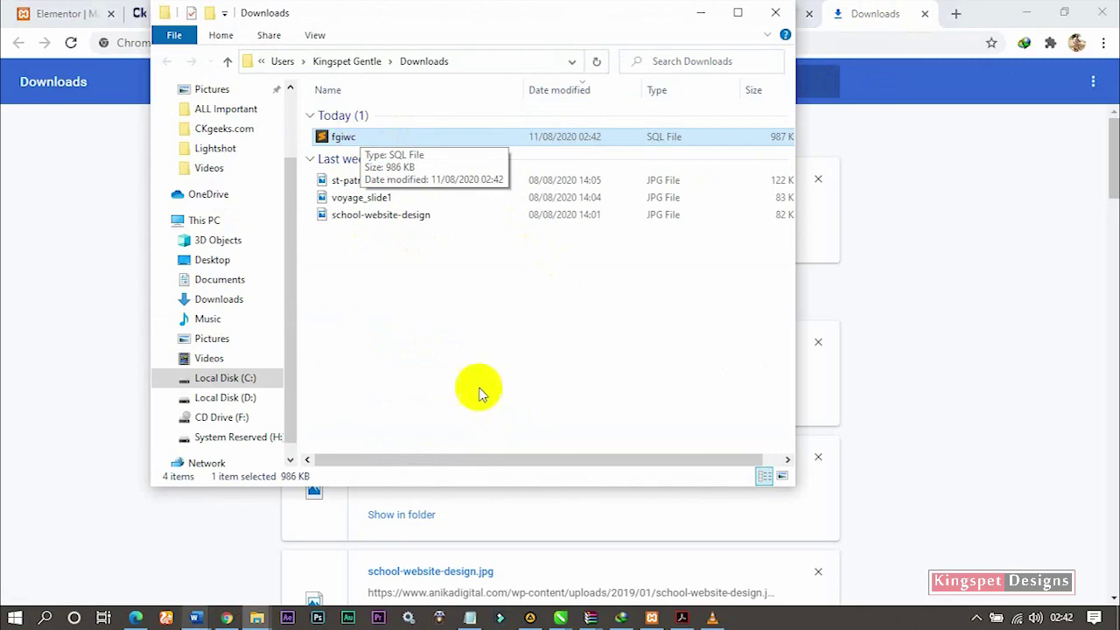
left_click(893, 203)
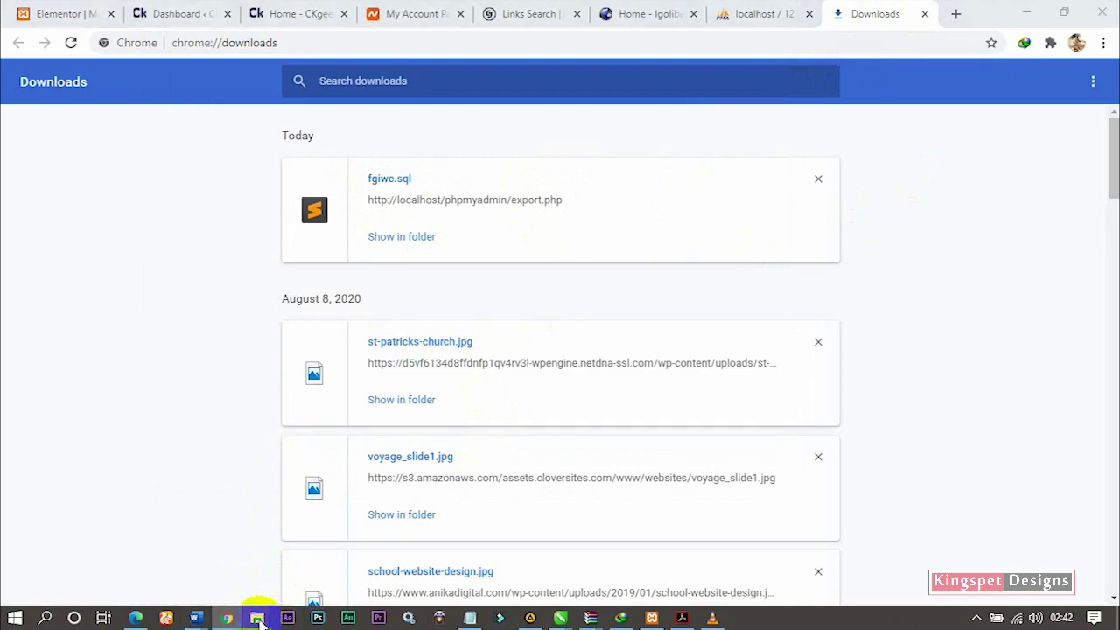
mouse_move(258, 619)
left_click(415, 570)
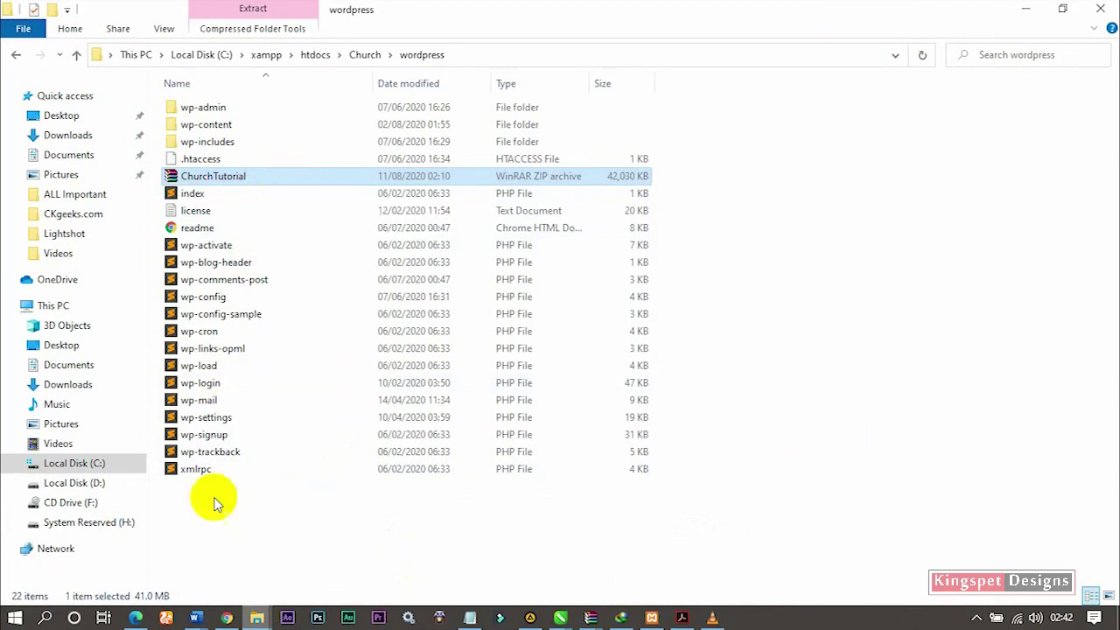
Step: Switch to the browser with cPanel, open its File Manager and look through the public_html folder
left_click(136, 618)
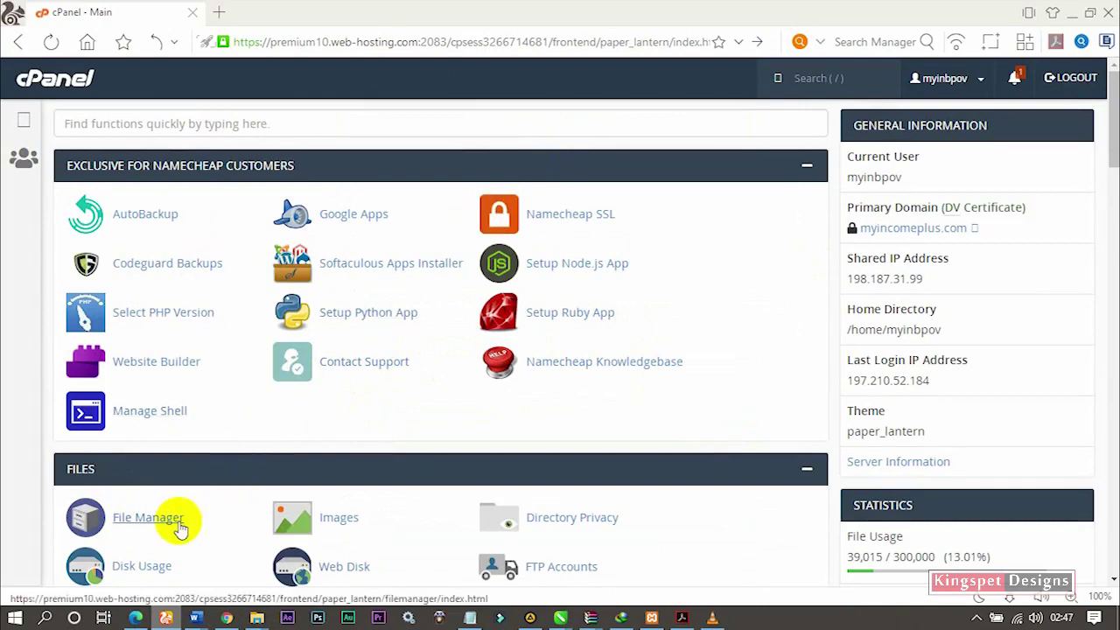
left_click(175, 521)
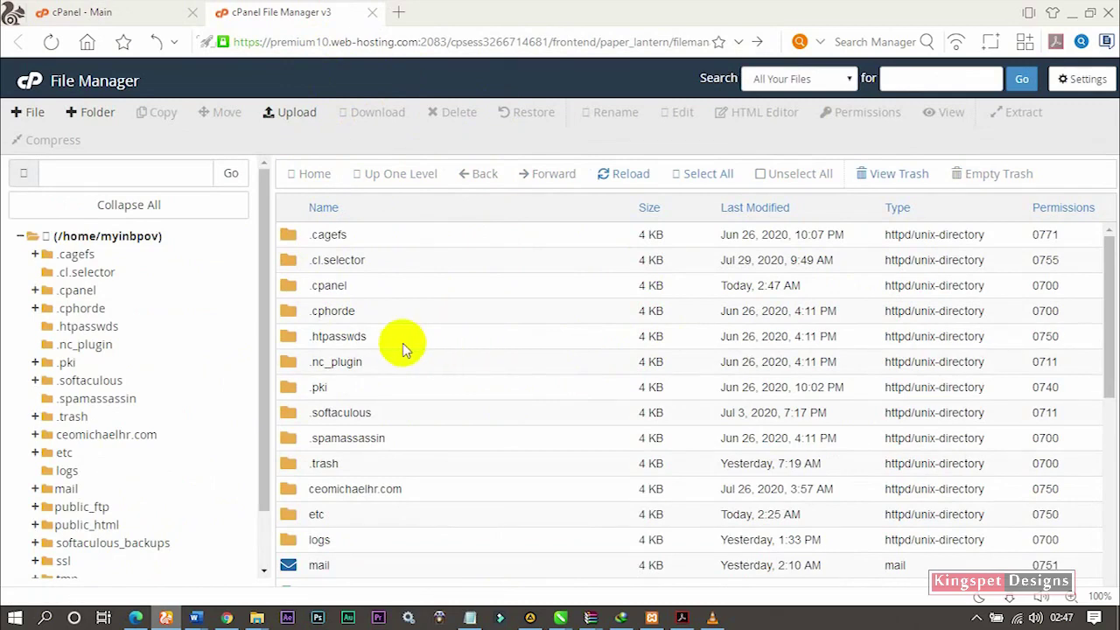
scroll(401, 345, "down", 3)
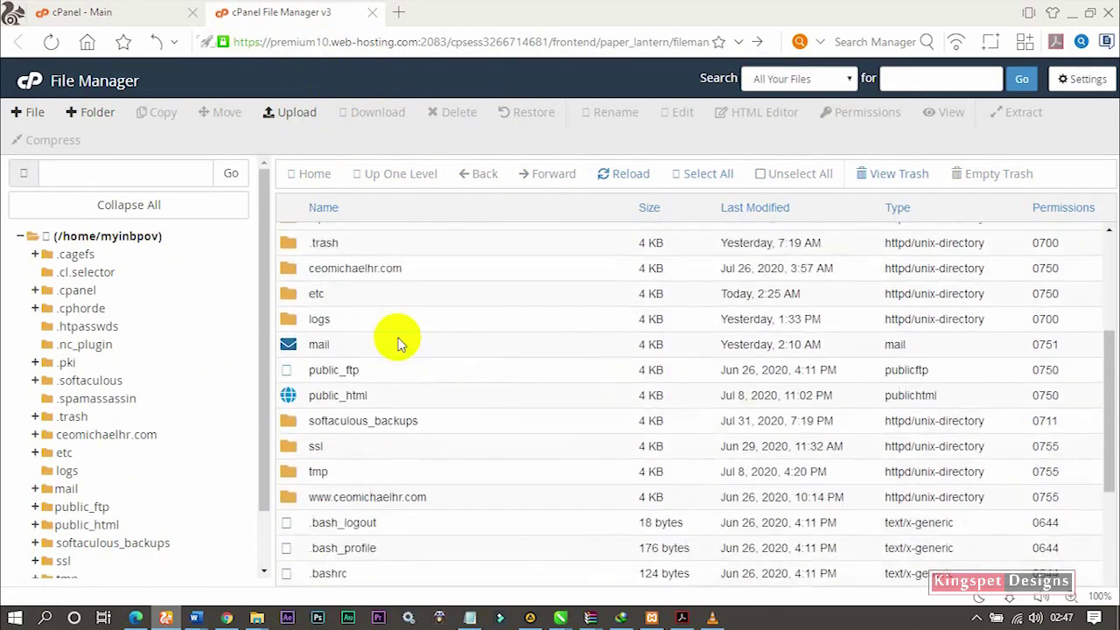
scroll(401, 341, "up", 3)
scroll(404, 340, "down", 5)
scroll(405, 340, "up", 5)
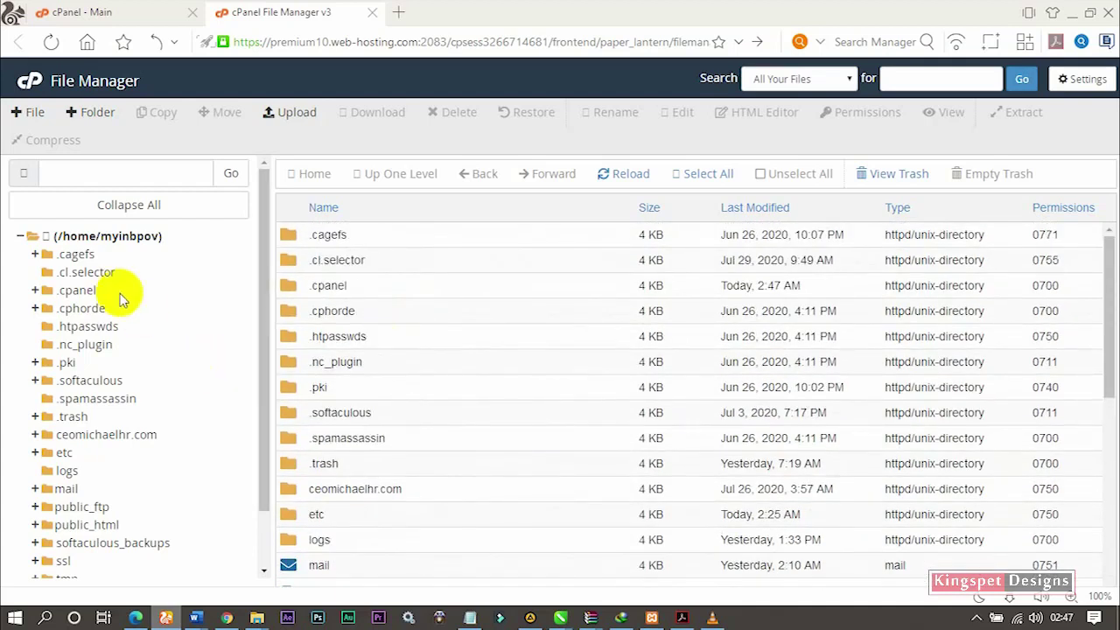
scroll(492, 374, "down", 3)
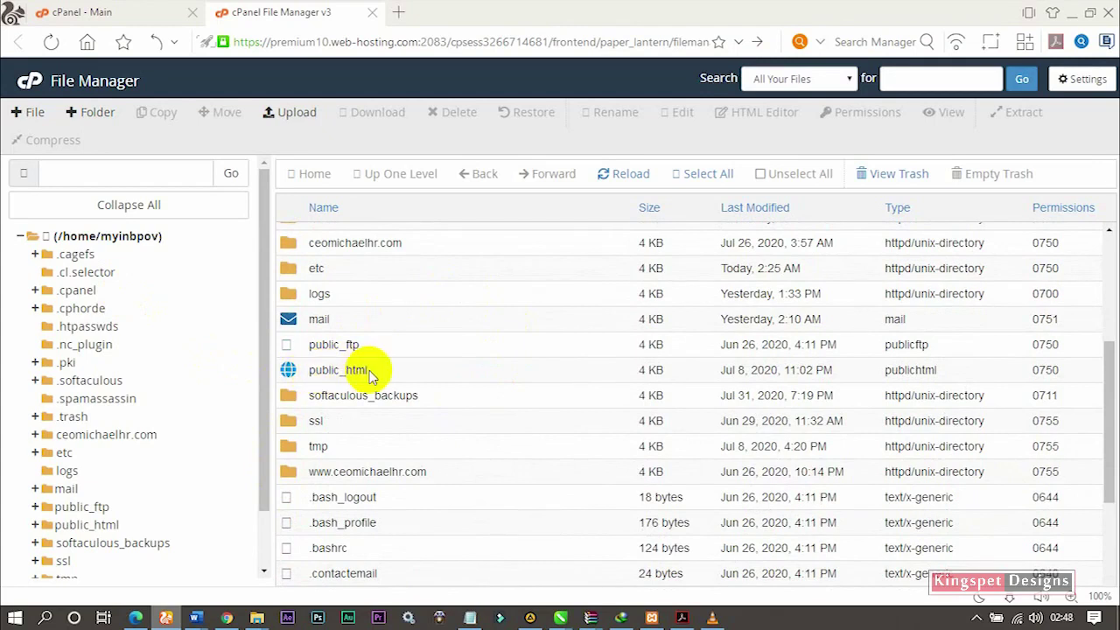
double_click(291, 372)
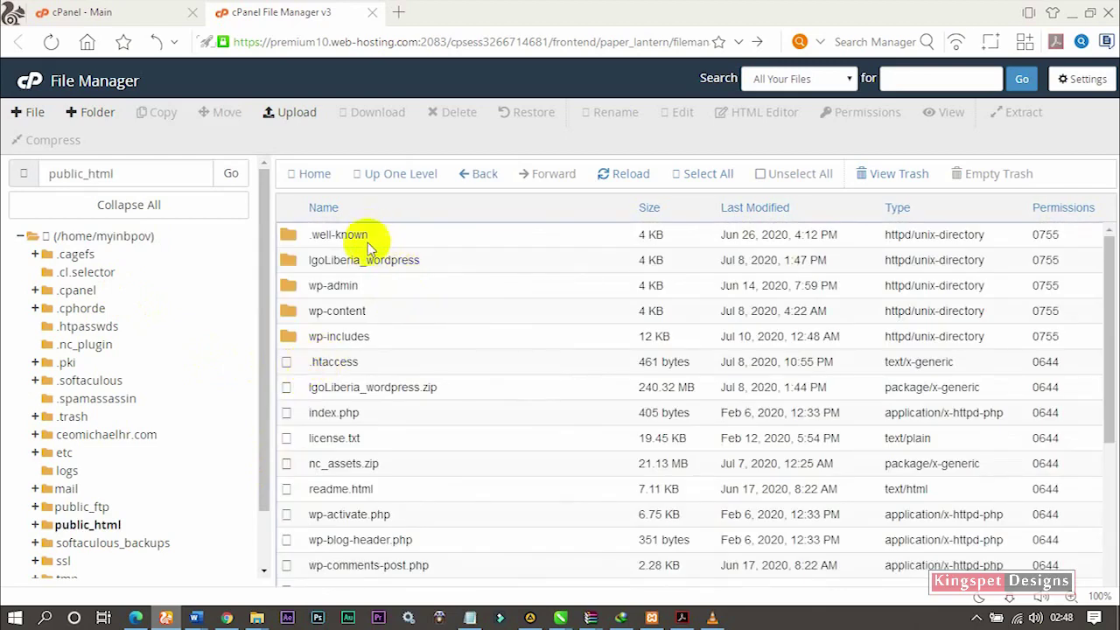
scroll(339, 430, "down", 5)
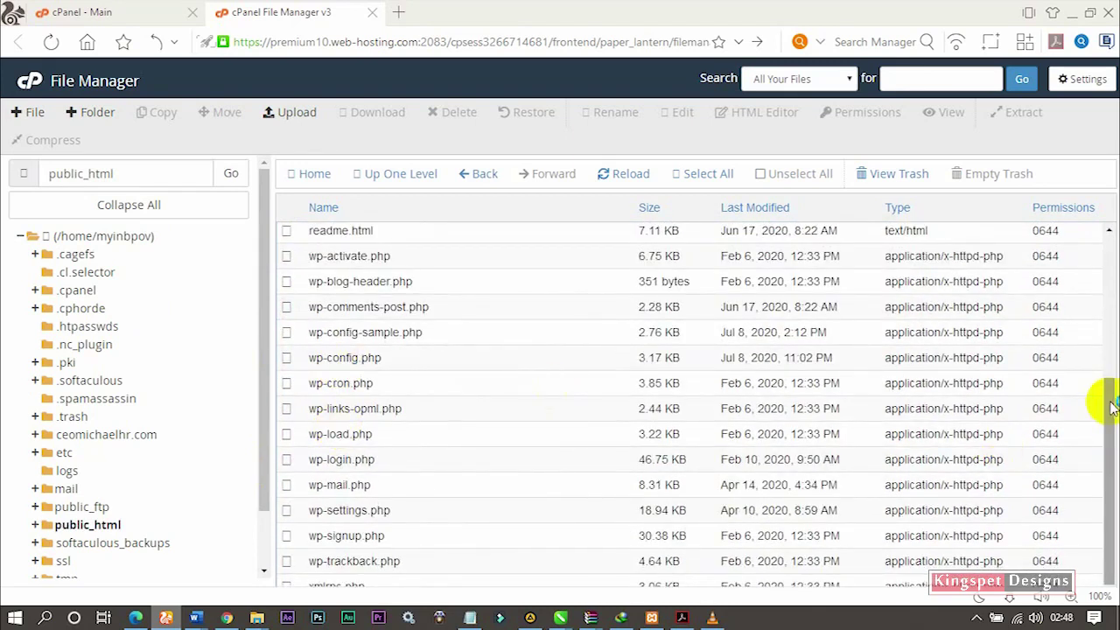
Step: Open the File Manager's trash, permanently empty it and check the trash folder again
left_click(904, 179)
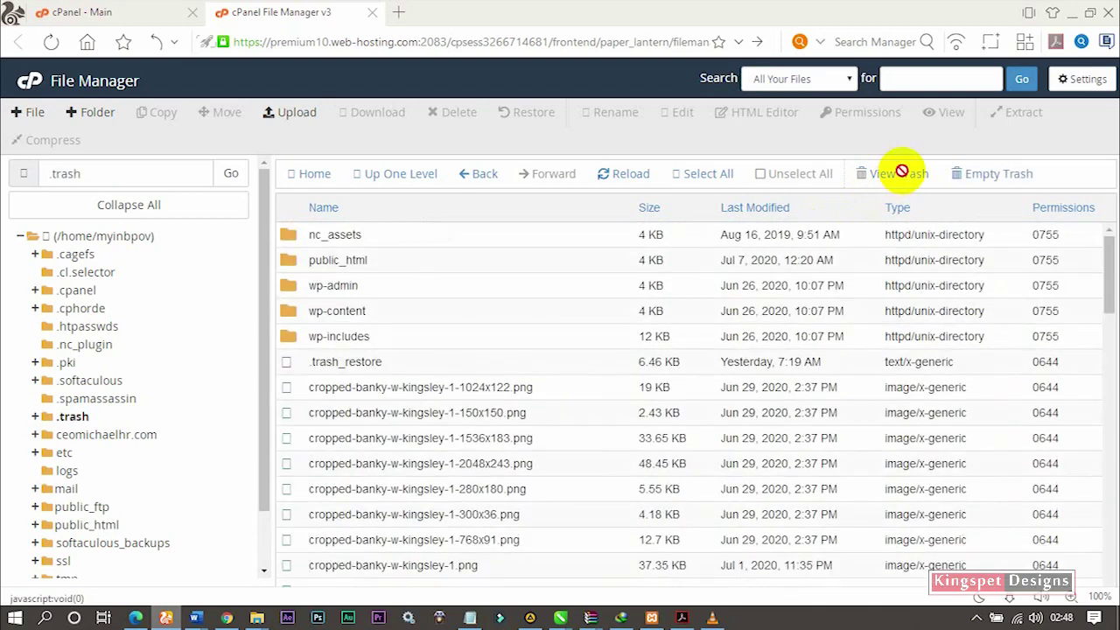
left_click(490, 438)
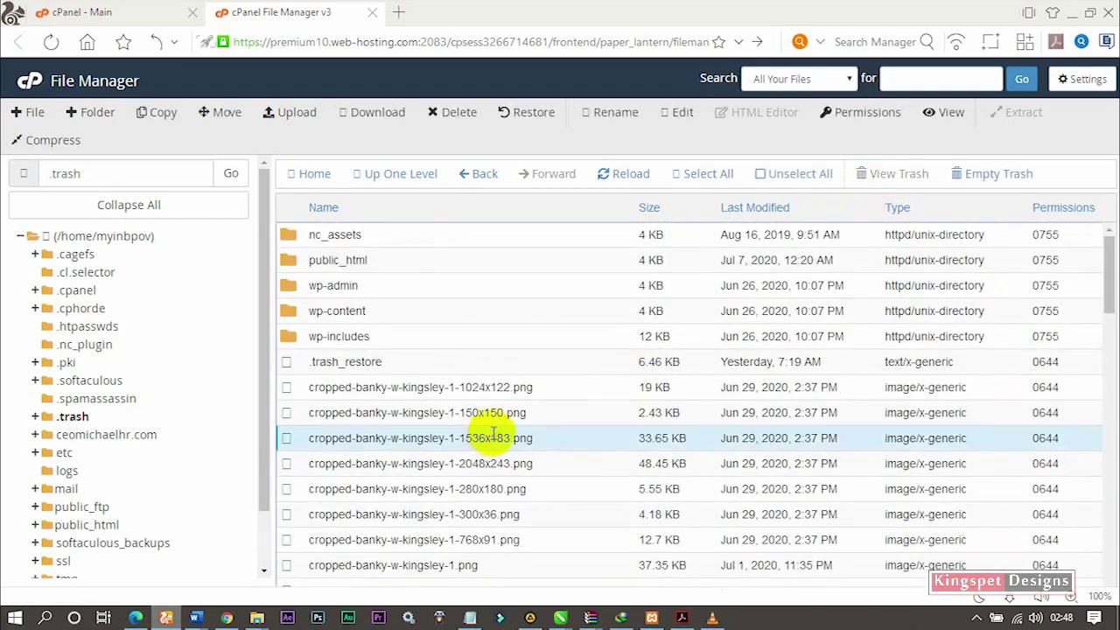
key("ctrl+a")
left_click(517, 412)
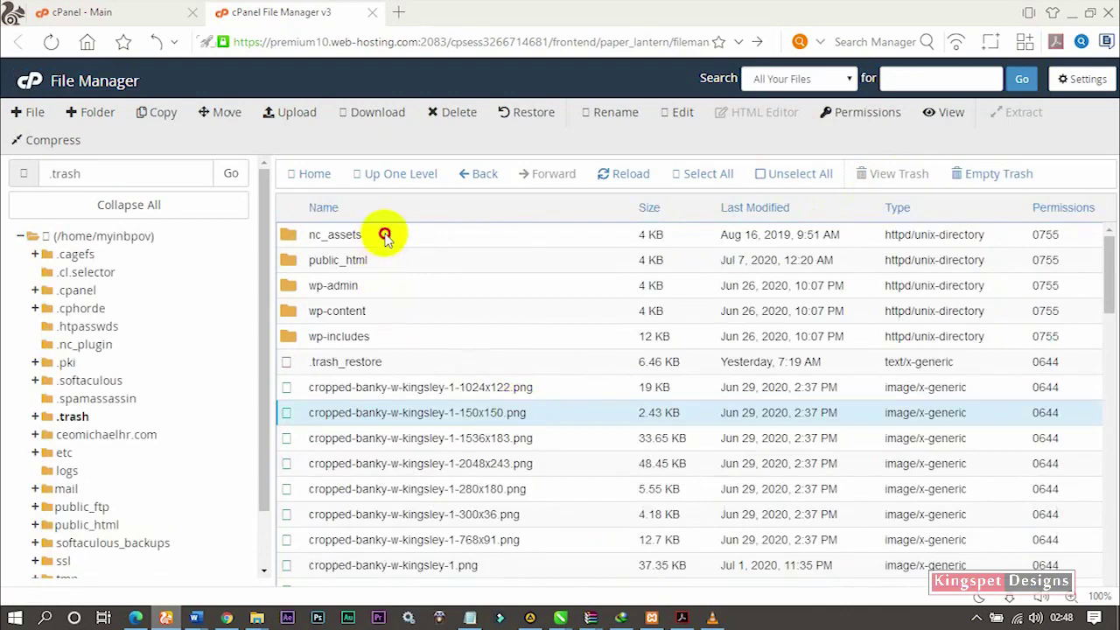
left_click(385, 236)
scroll(400, 357, "down", 10)
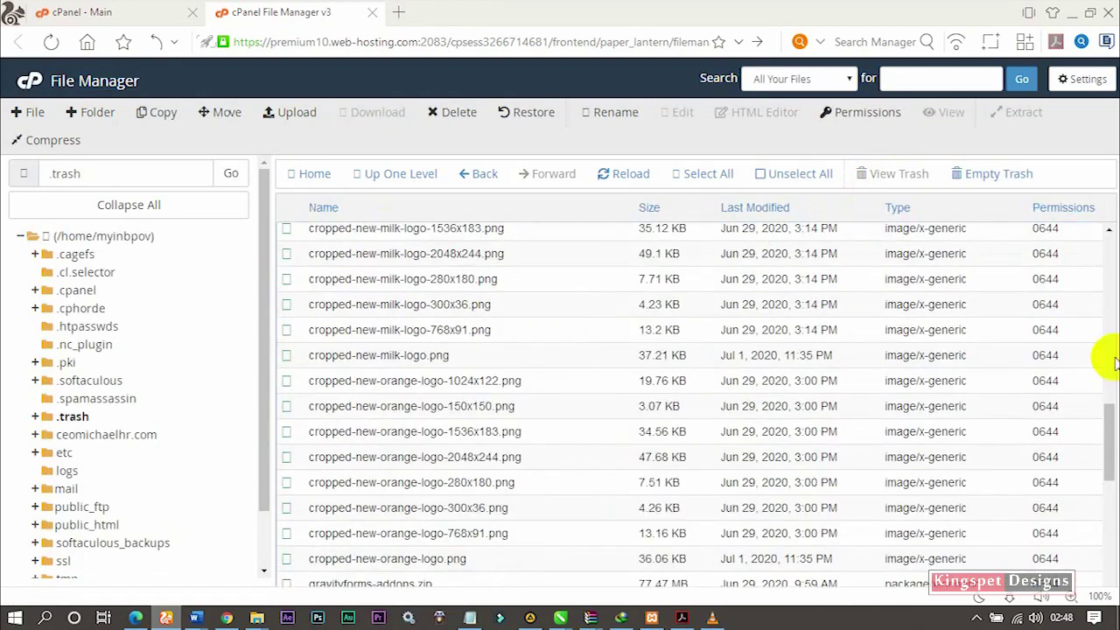
left_click_drag(1109, 455, 1103, 581)
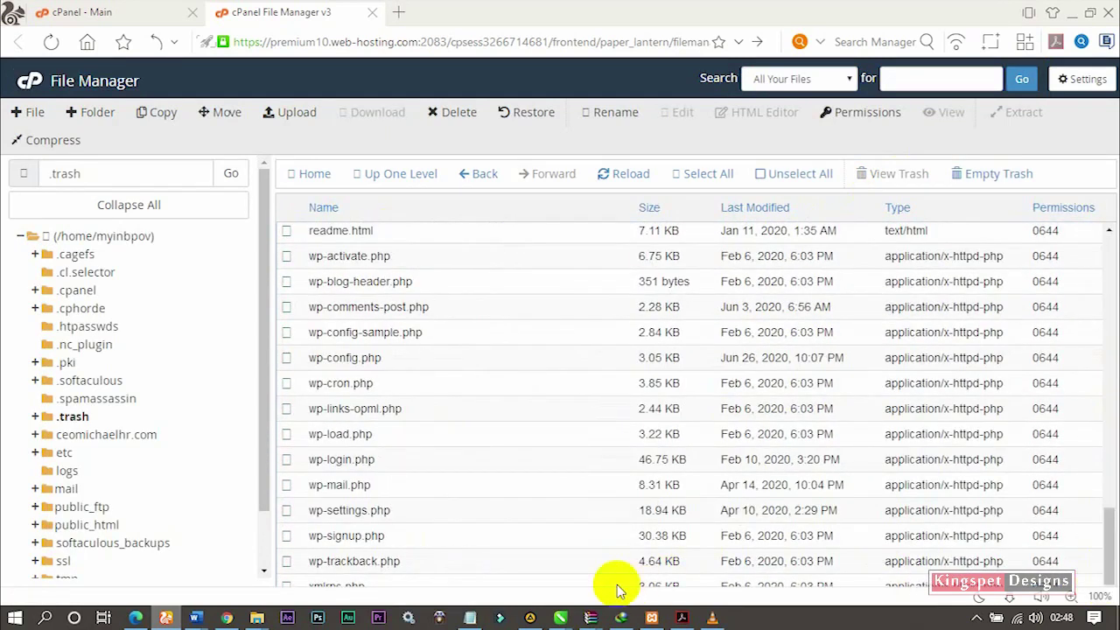
key("ctrl+a")
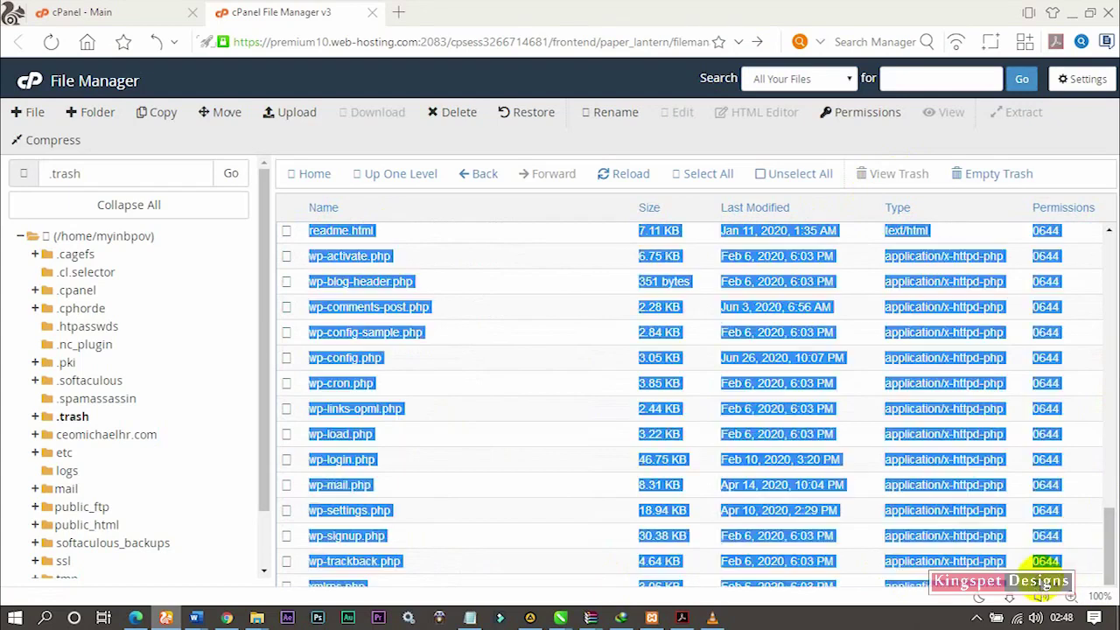
left_click(996, 178)
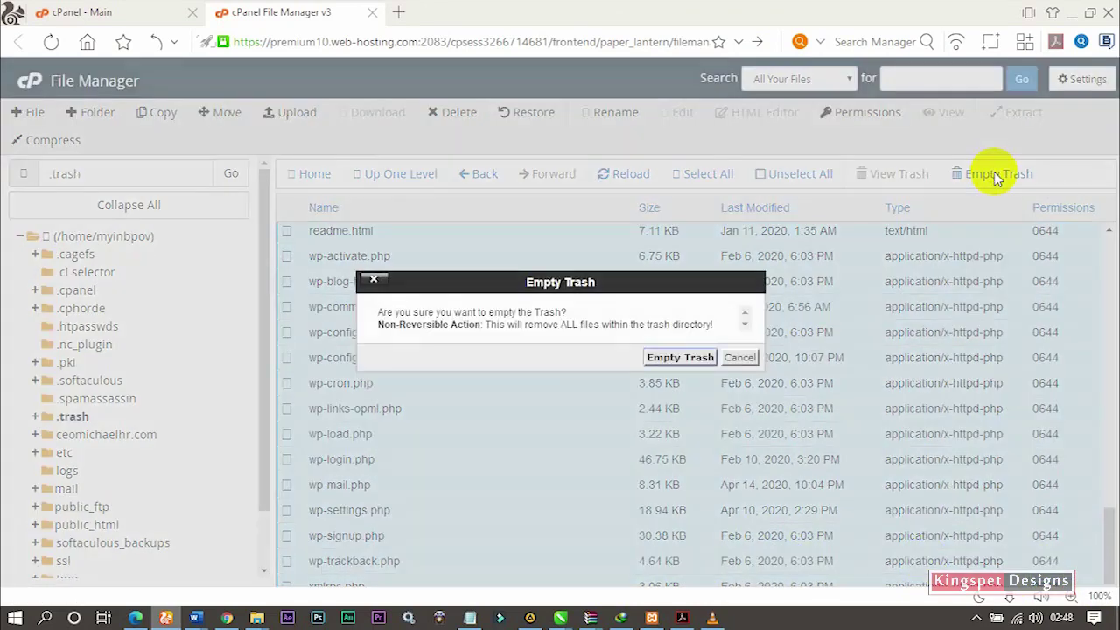
left_click(682, 358)
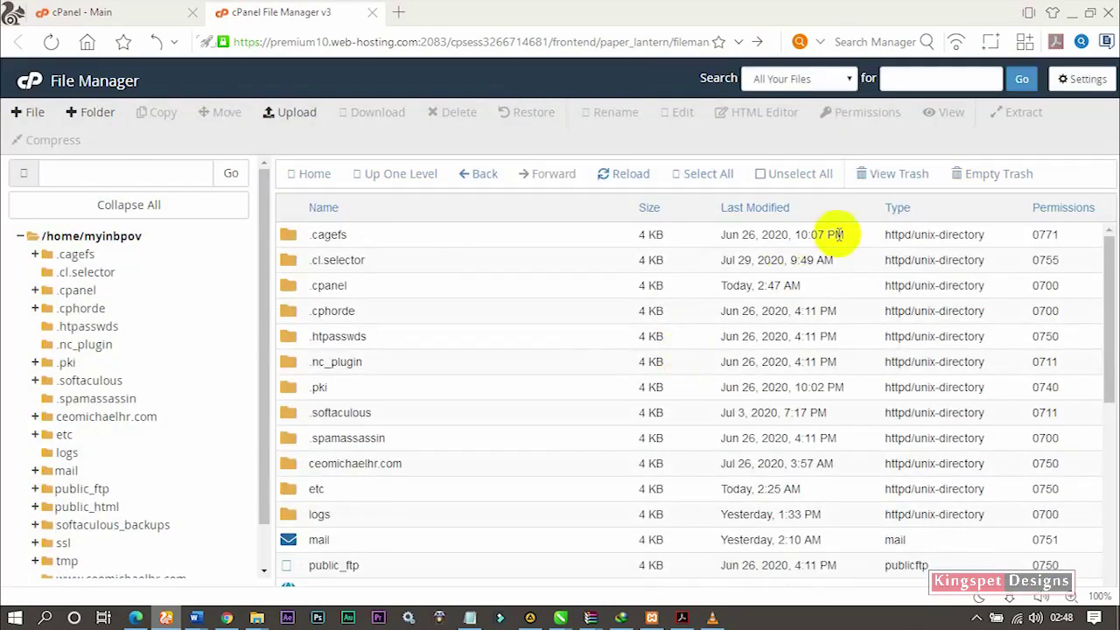
left_click(890, 181)
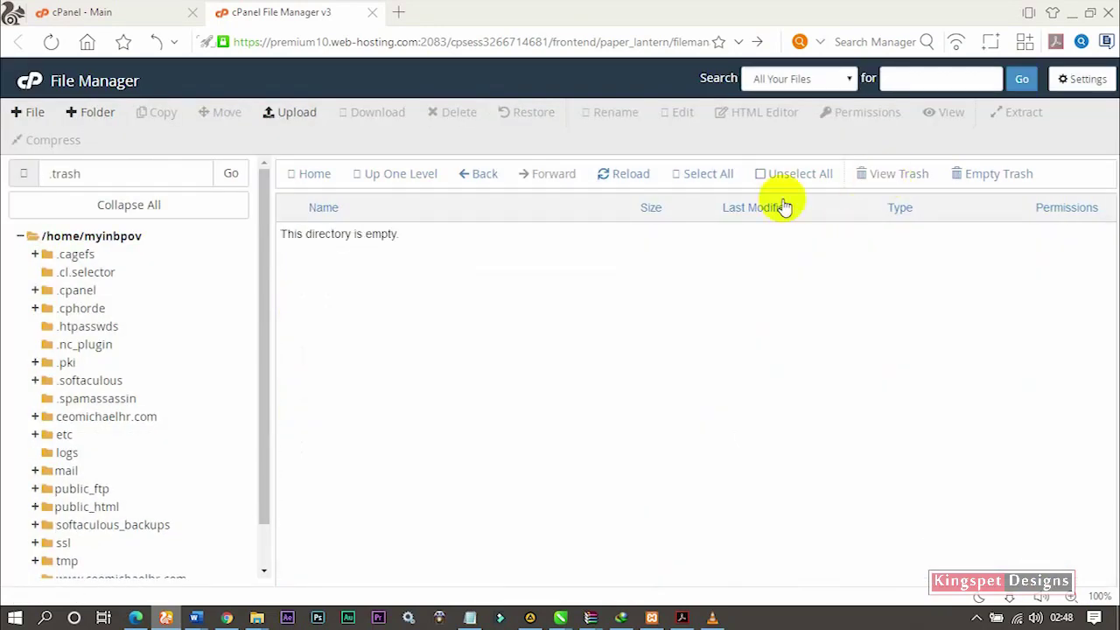
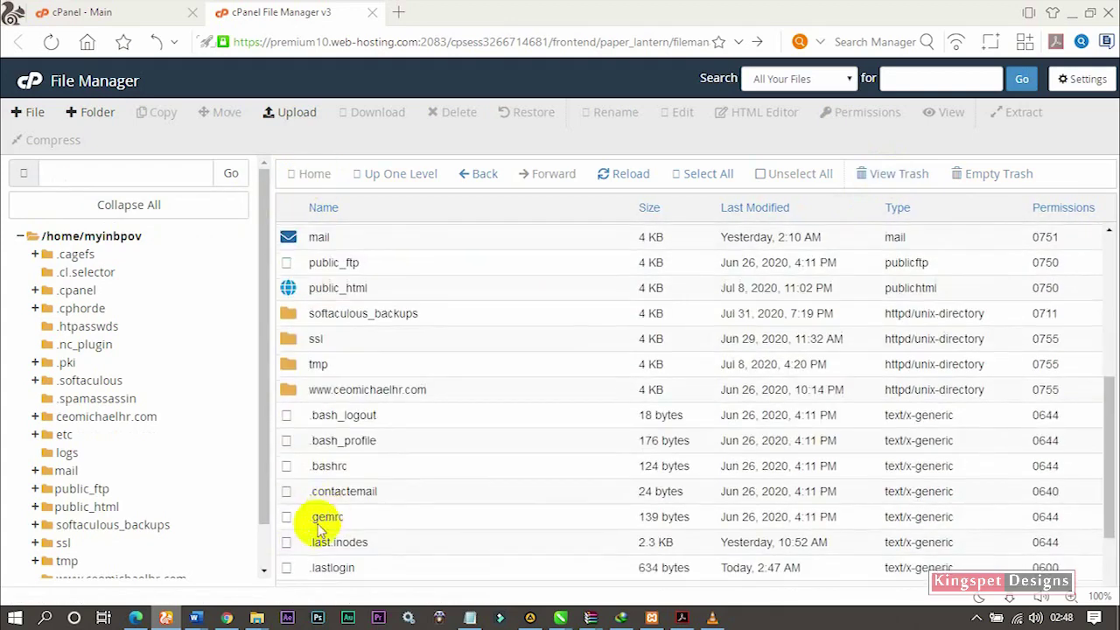
Step: Move all files and folders in public_html to the trash without permanently deleting them, check the trash and return to public_html
double_click(291, 288)
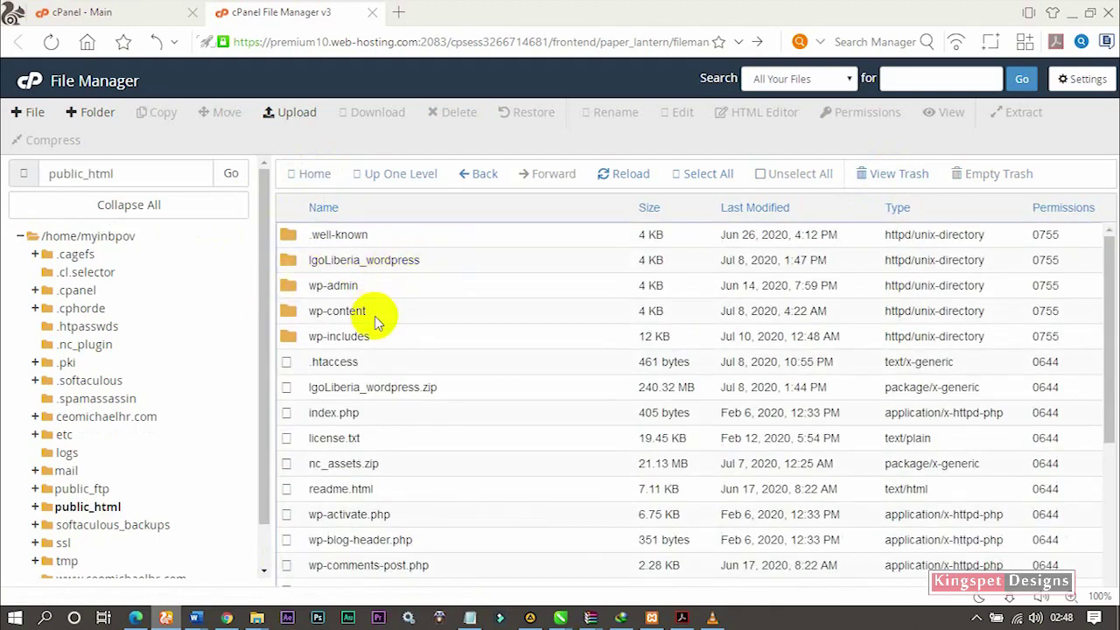
left_click(392, 238)
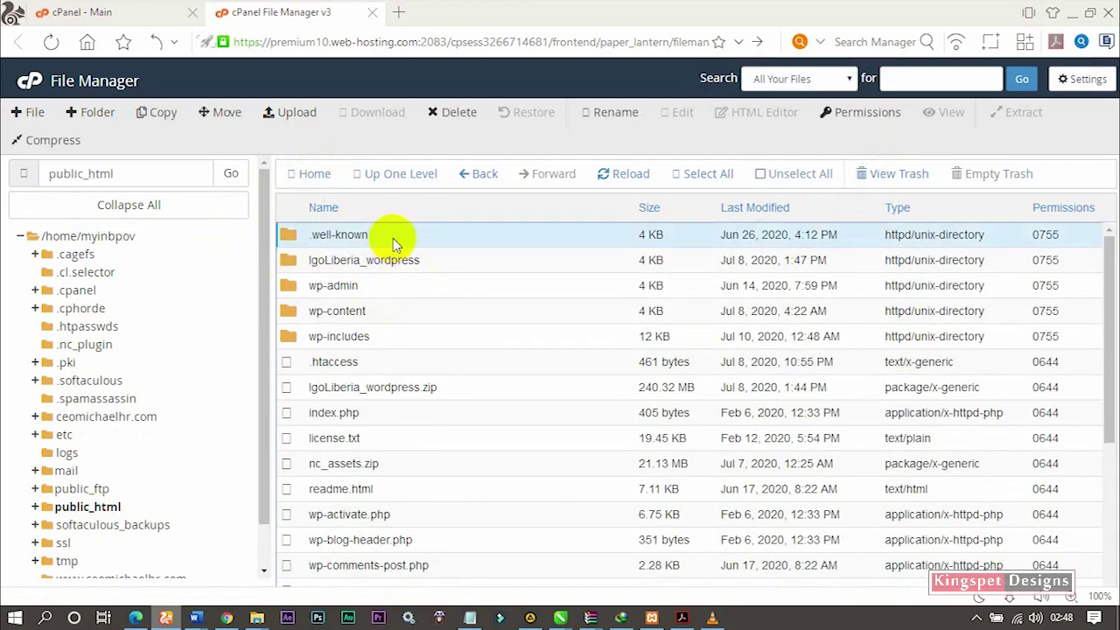
scroll(395, 254, "down", 3)
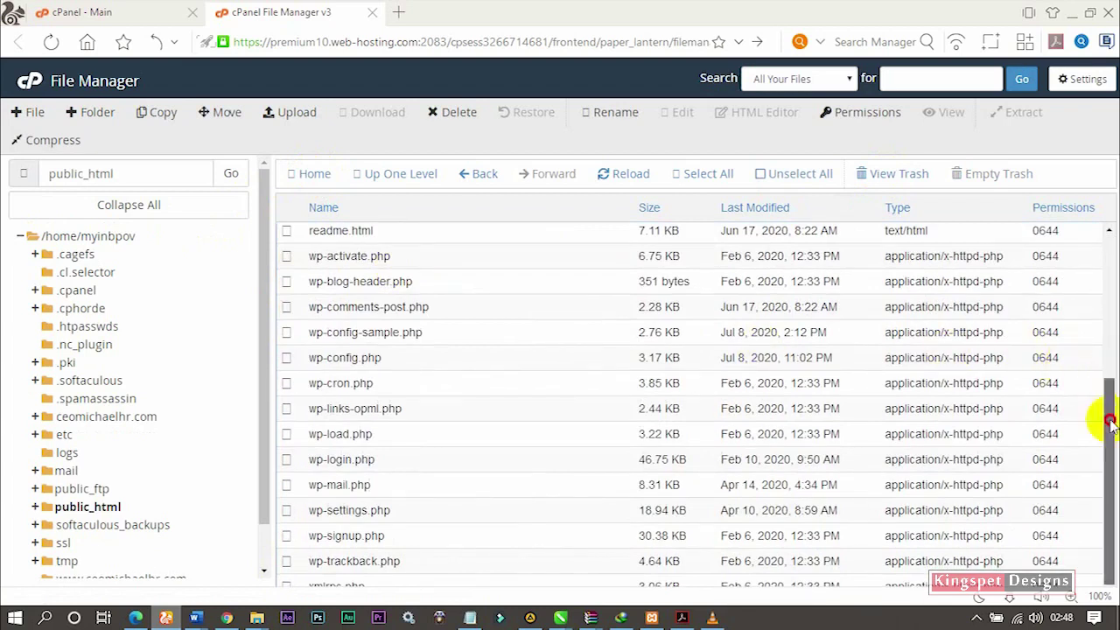
left_click(390, 580, "shift")
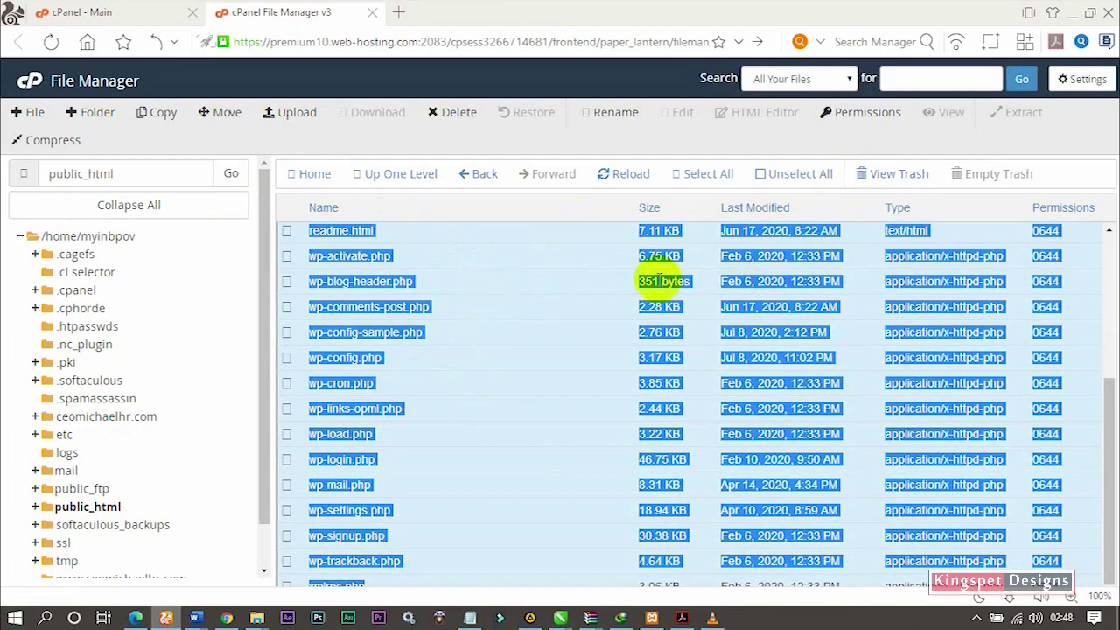
left_click(458, 115)
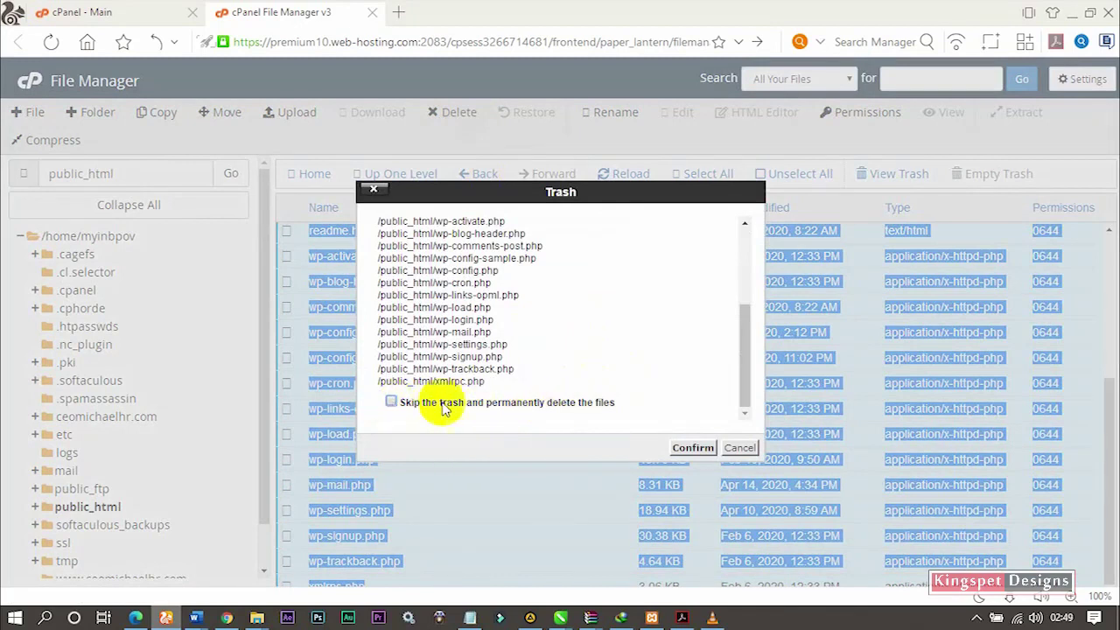
left_click(693, 448)
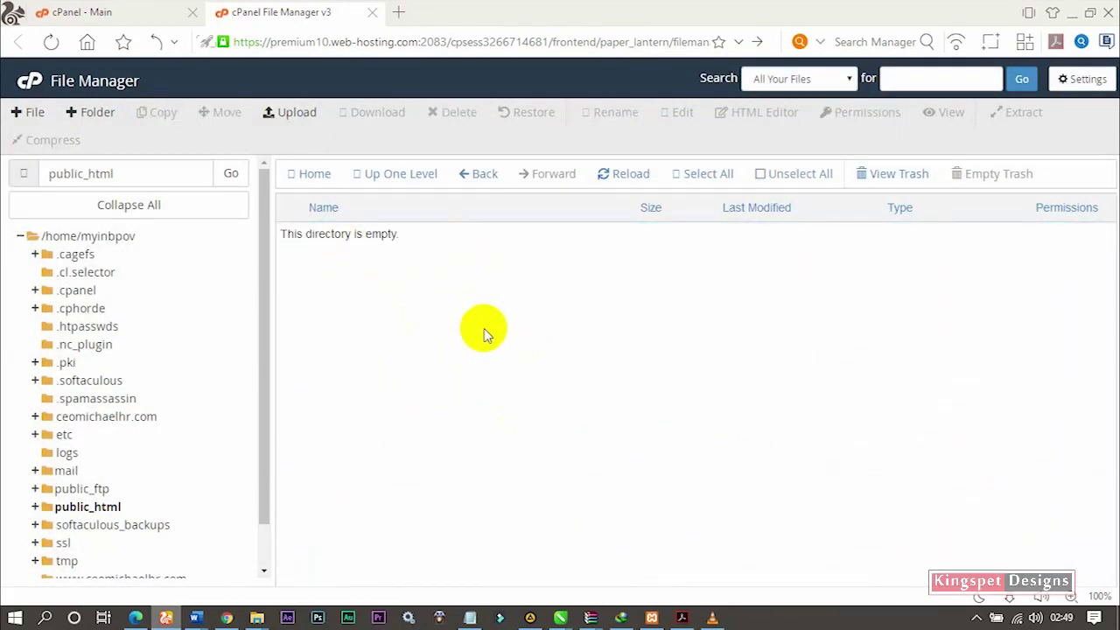
left_click(904, 178)
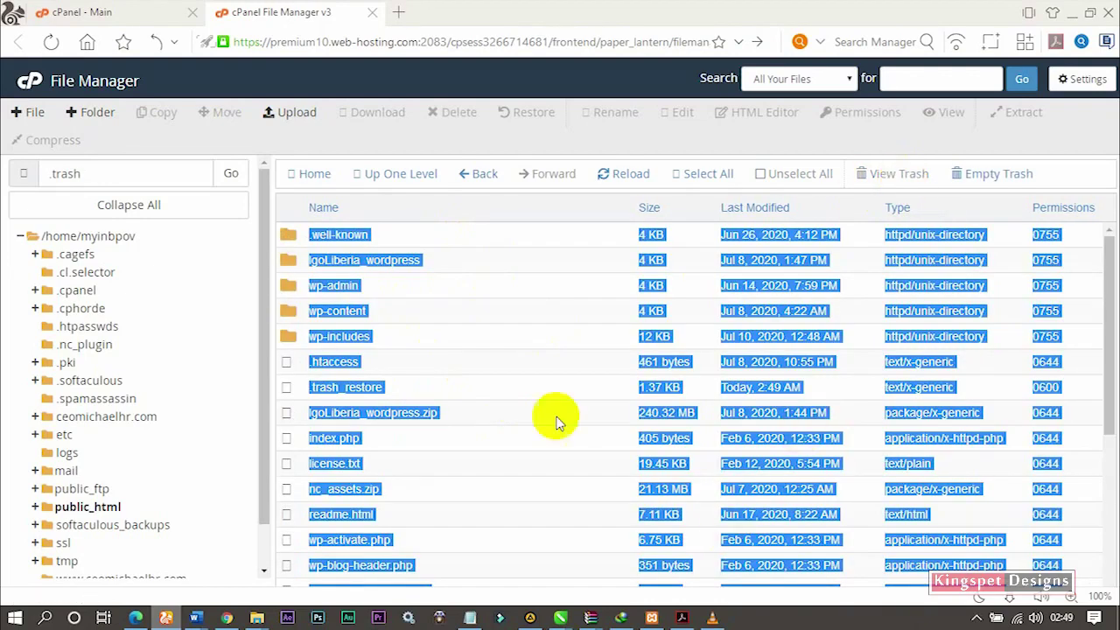
left_click(477, 189)
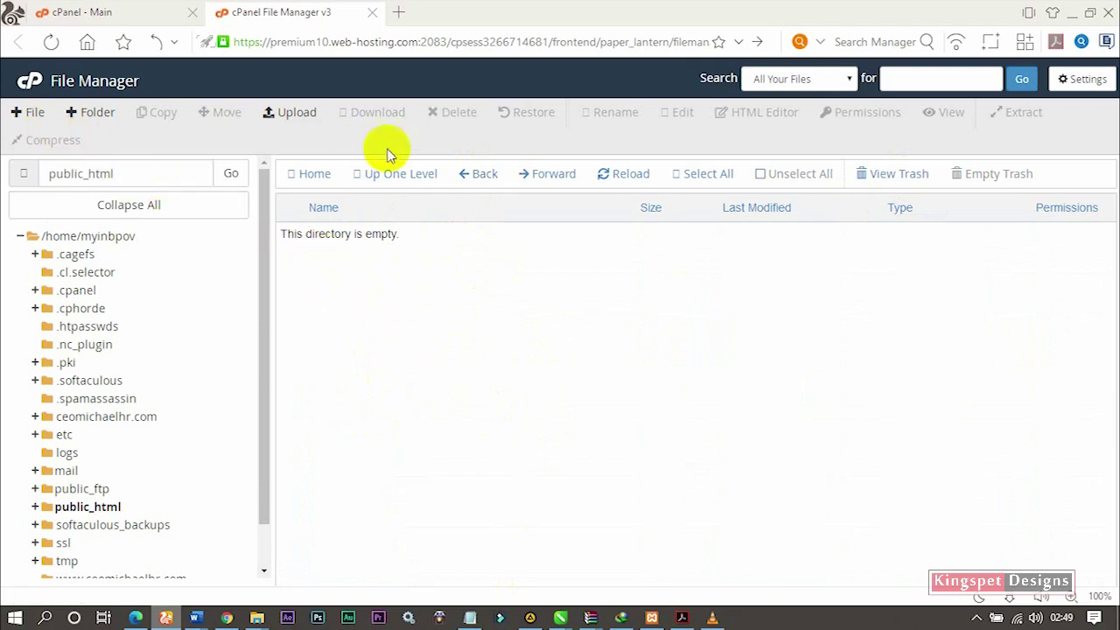
Step: Upload the ChurchTutorial zip archive from the local wordpress folder into public_html
left_click(298, 113)
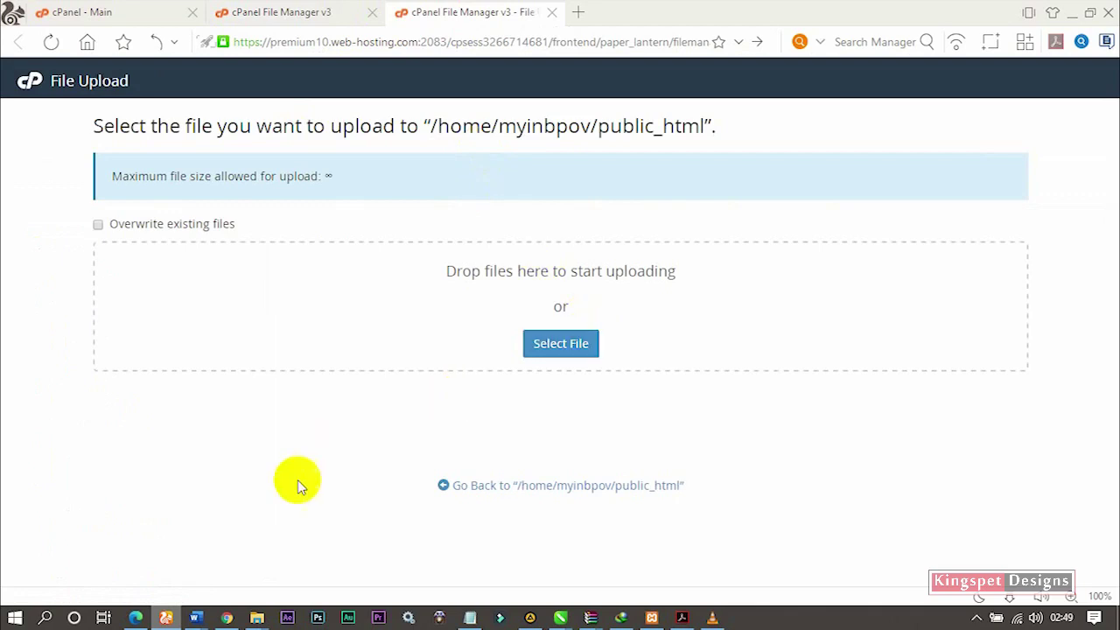
mouse_move(254, 620)
left_click(350, 563)
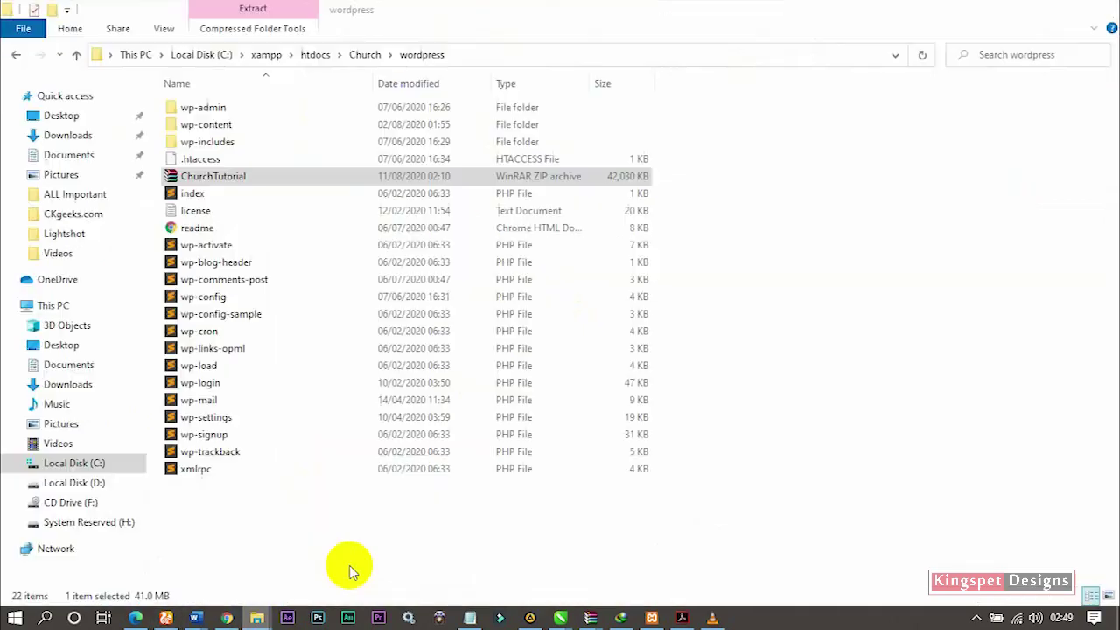
left_click(1064, 9)
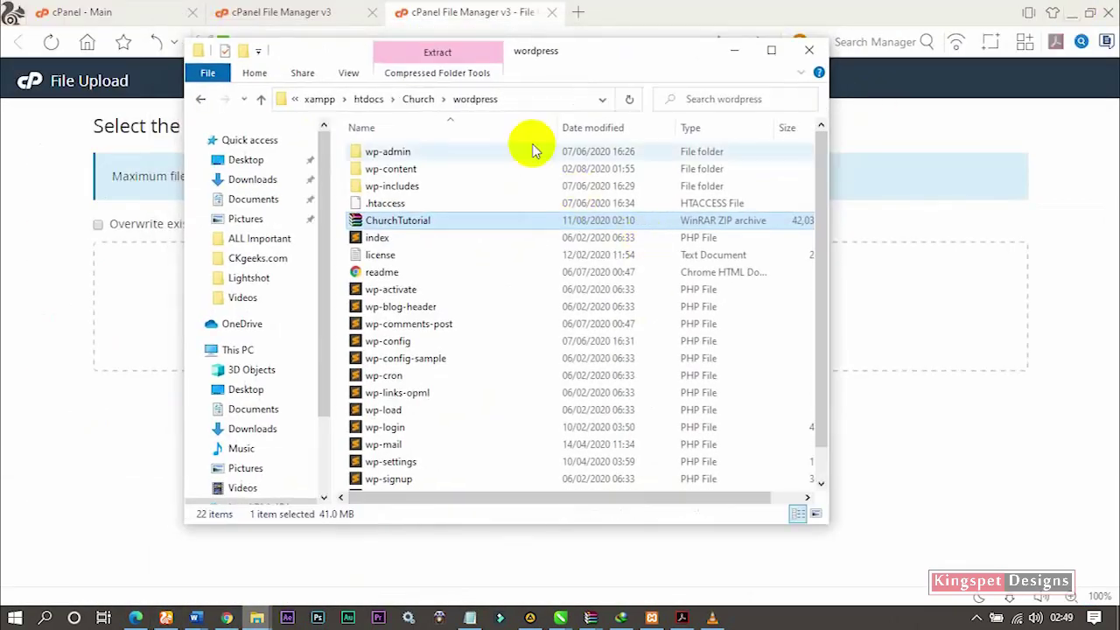
left_click_drag(591, 52, 804, 164)
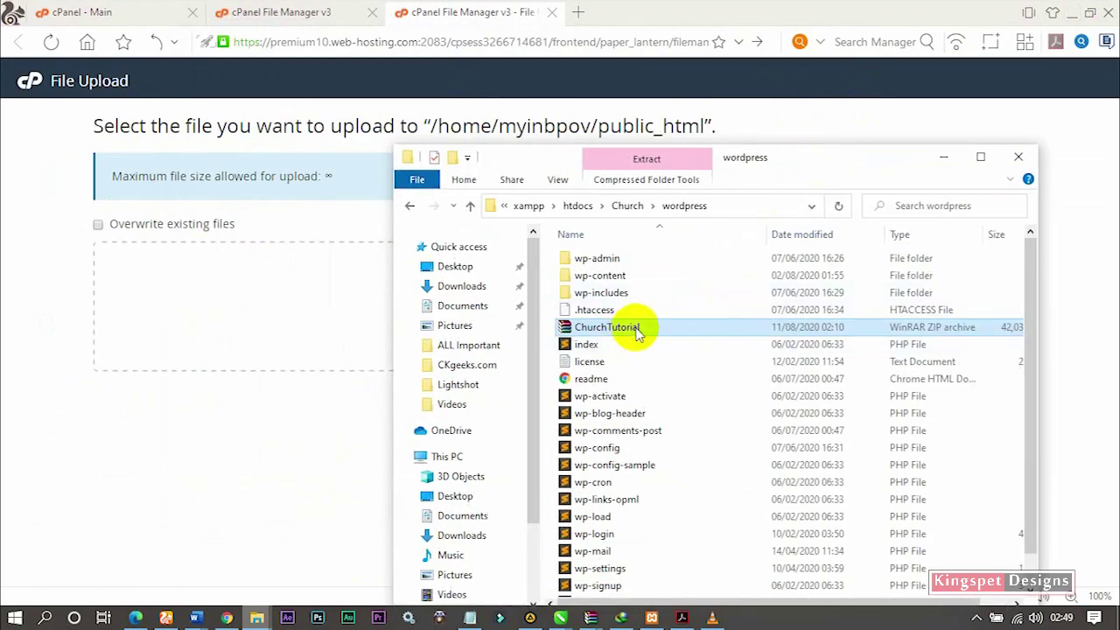
left_click_drag(636, 332, 317, 303)
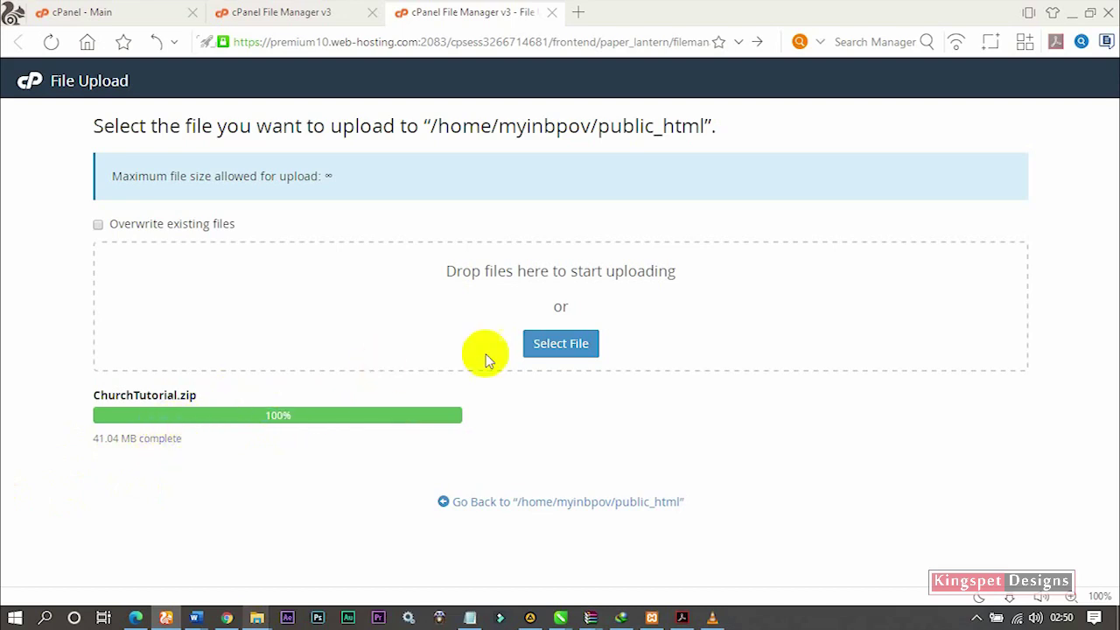
Step: Refresh the public_html listing in File Manager and extract ChurchTutorial.zip into /public_html
left_click(315, 16)
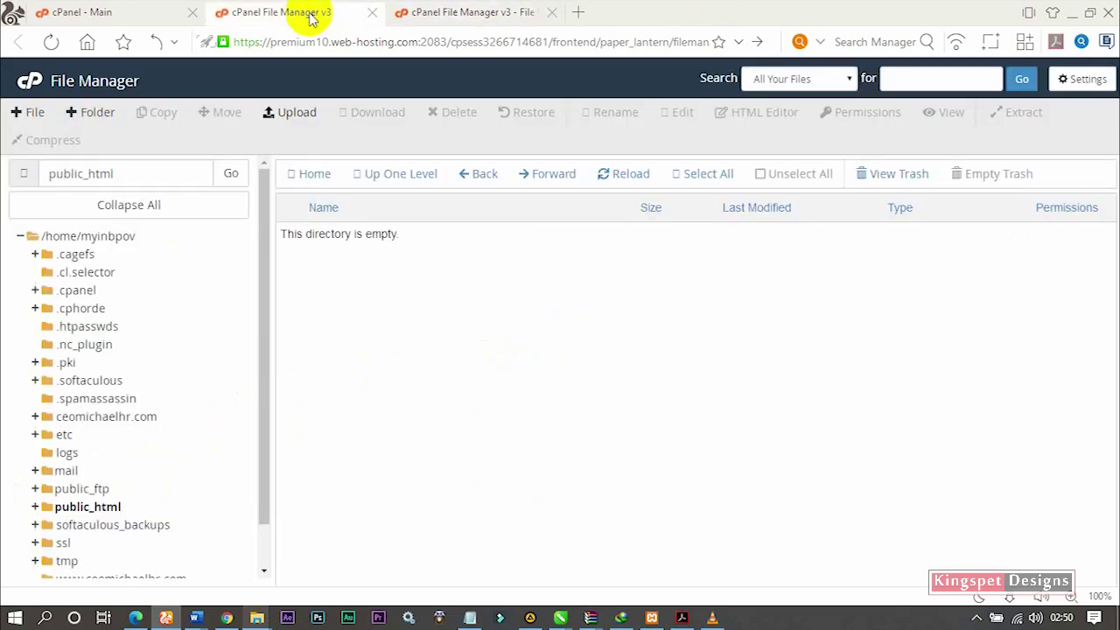
left_click(618, 180)
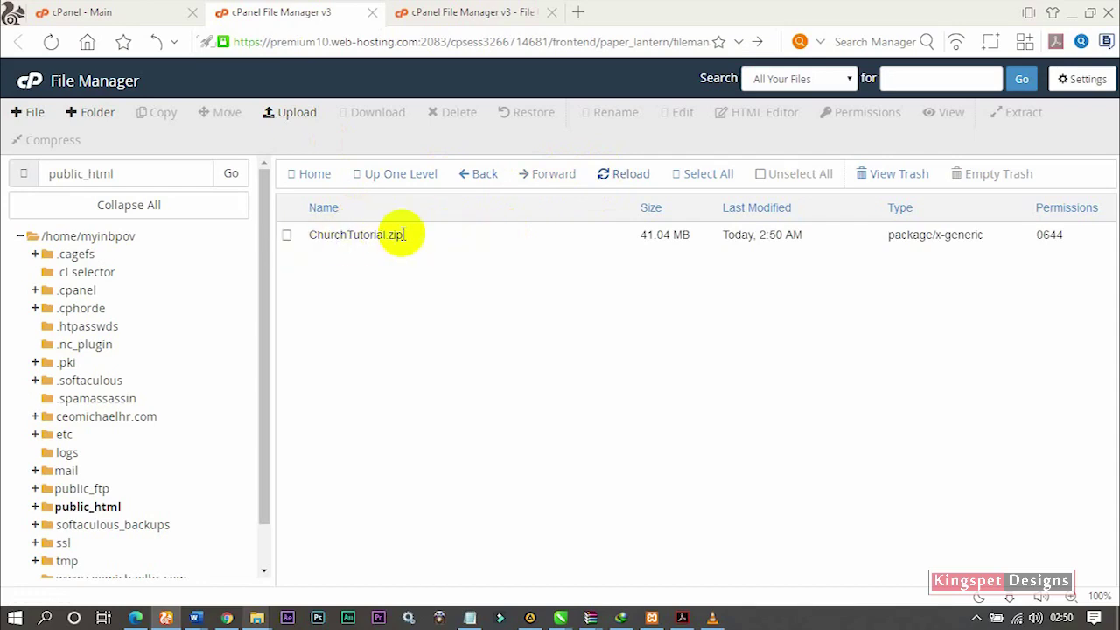
left_click(395, 233)
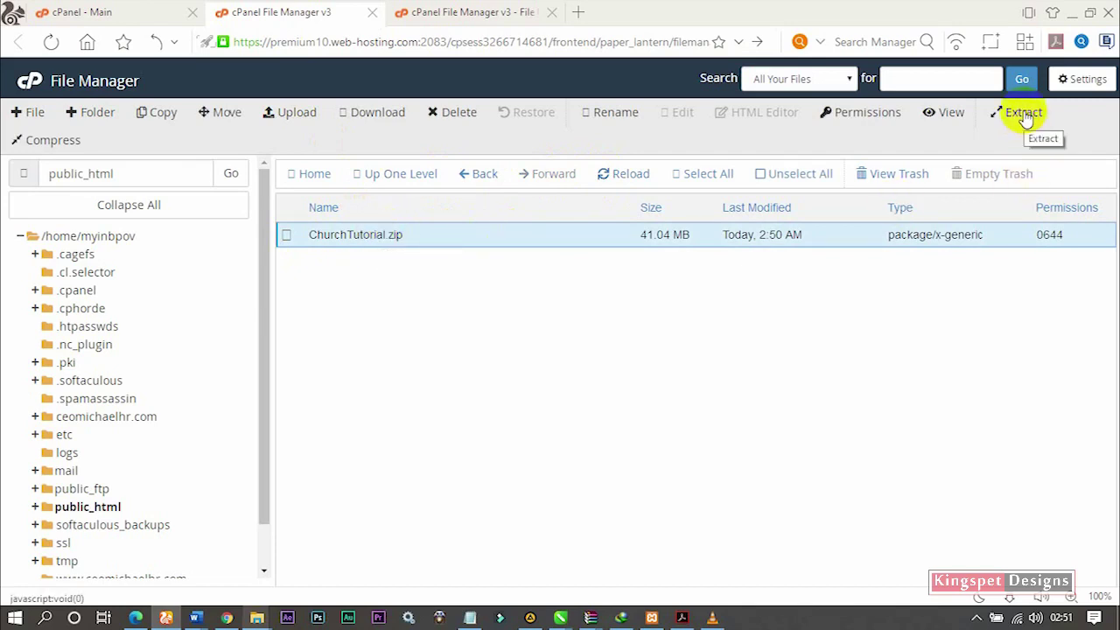
right_click(403, 249)
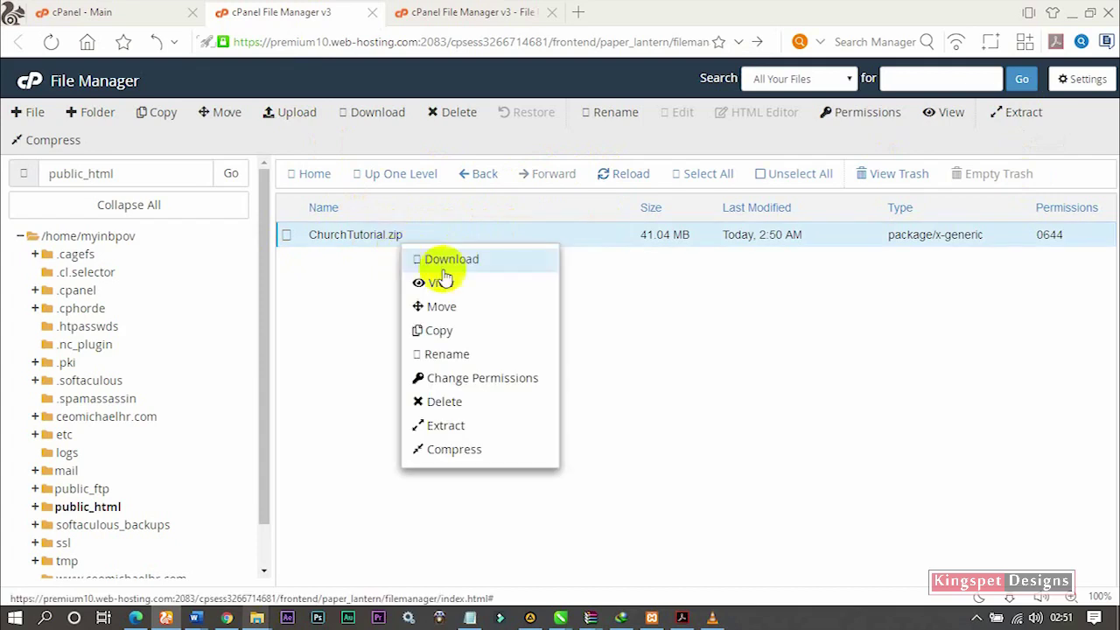
left_click(469, 427)
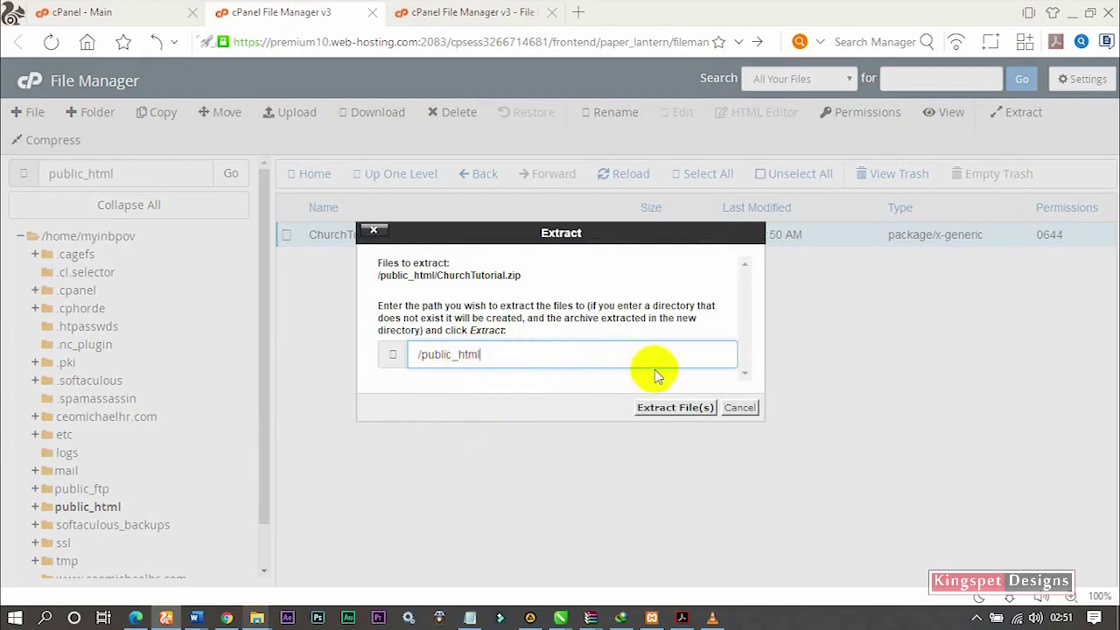
left_click(696, 411)
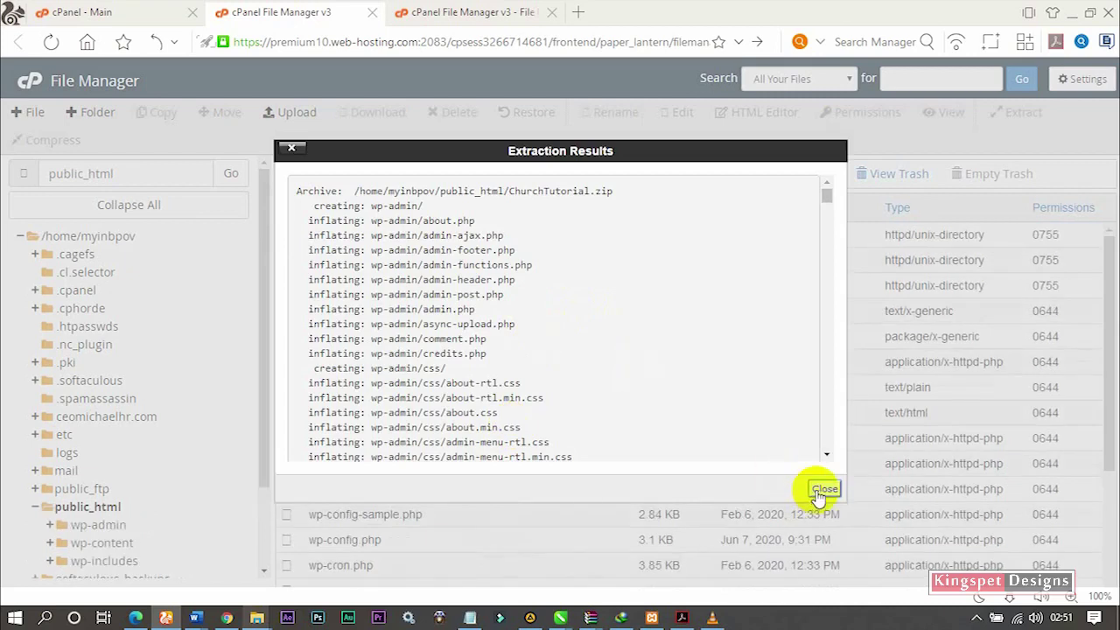
left_click(824, 490)
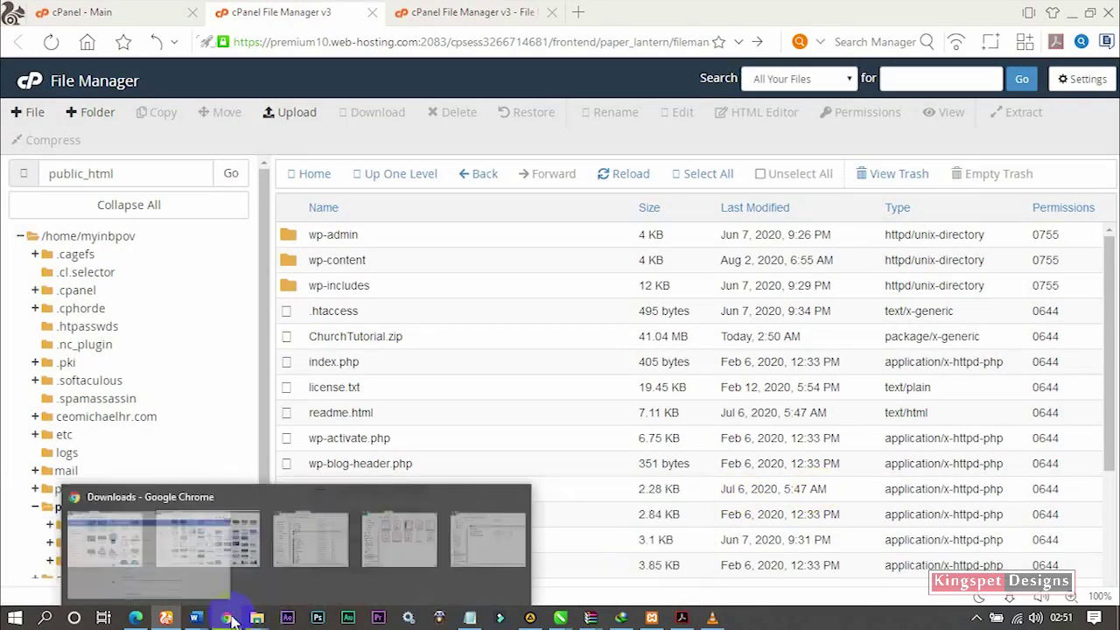
Step: Switch to Chrome and reload myincomeplus.com to check the live site
left_click(228, 615)
left_click(628, 13)
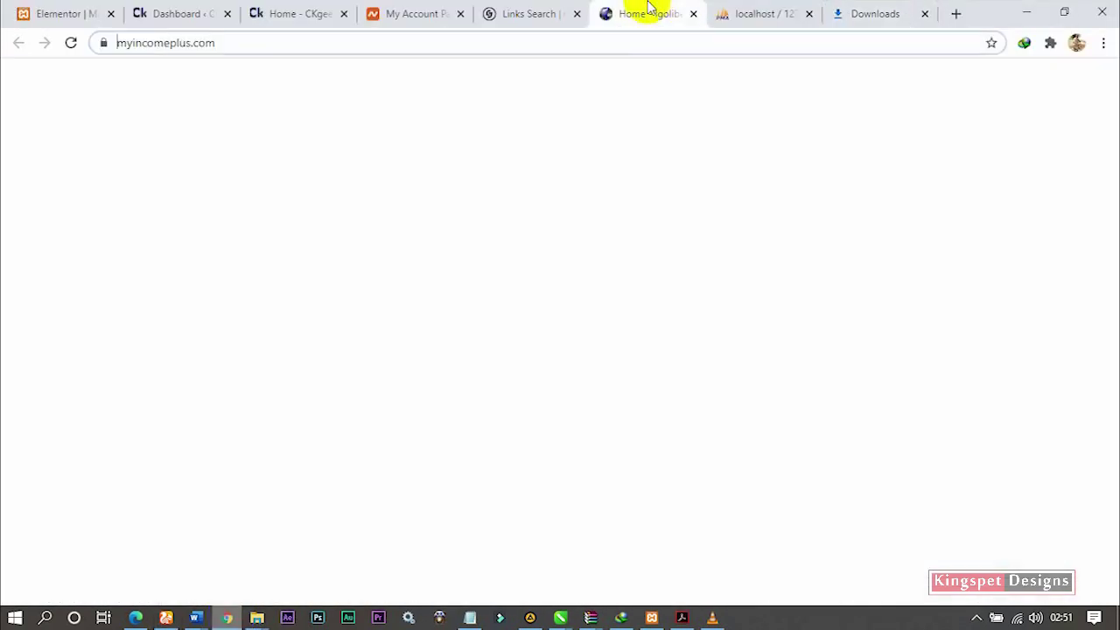
left_click(615, 41)
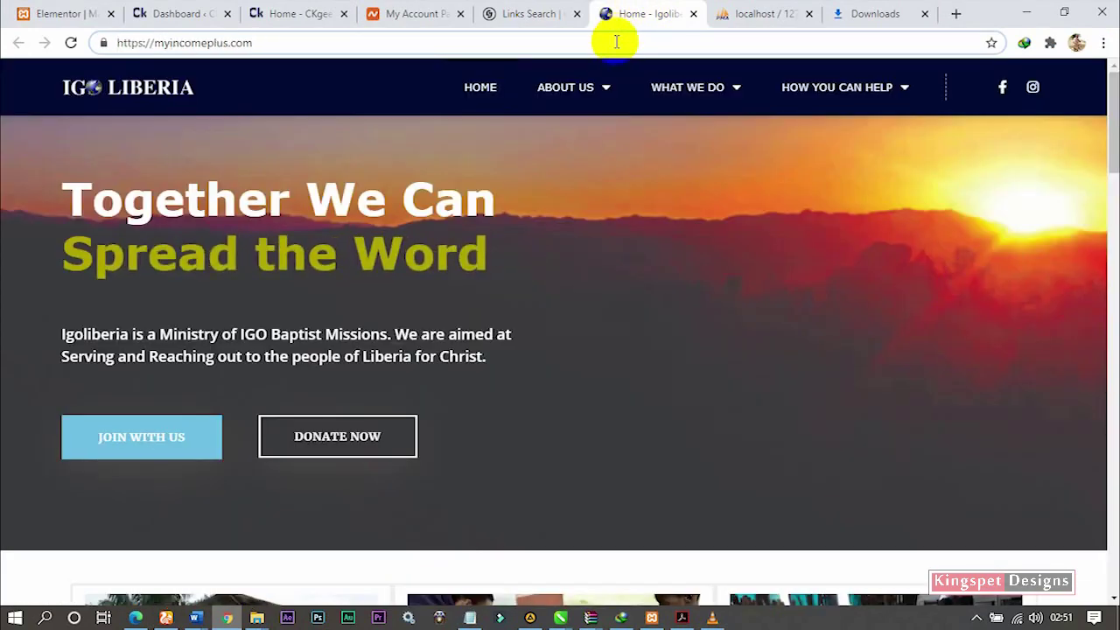
key("Return")
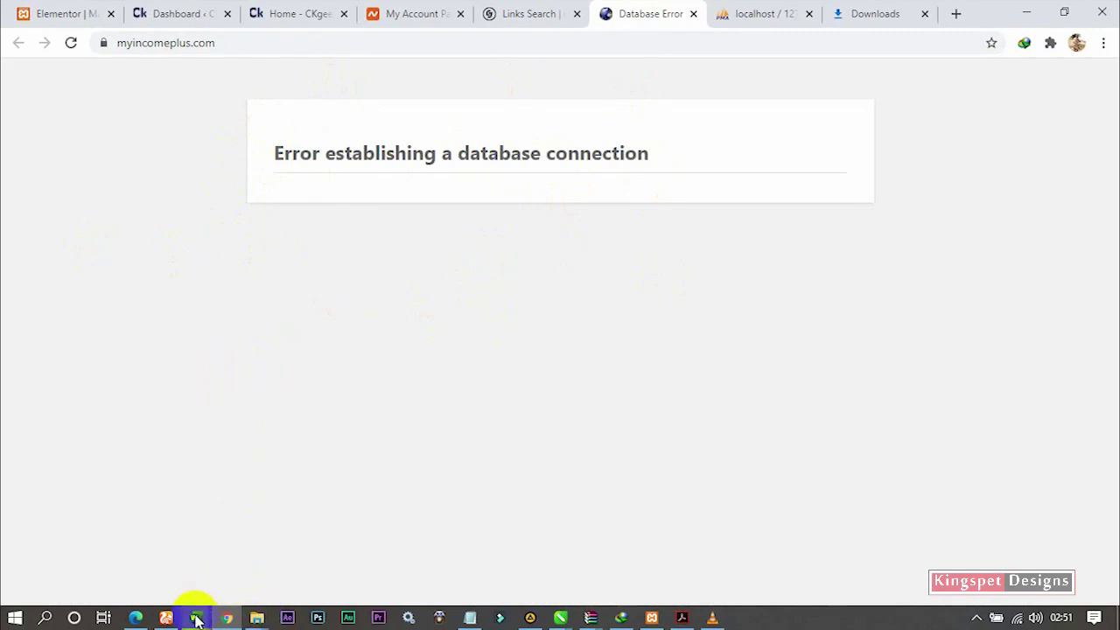
Step: Switch back to the cPanel browser, open MySQL Databases and create a new database named fgiwc
left_click(167, 618)
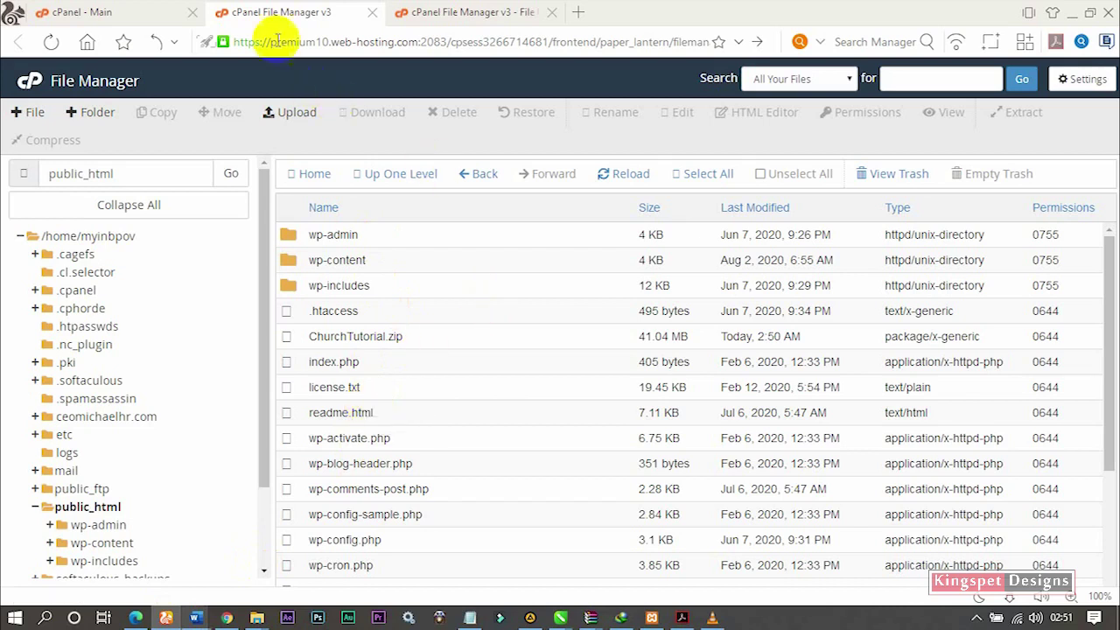
left_click(145, 11)
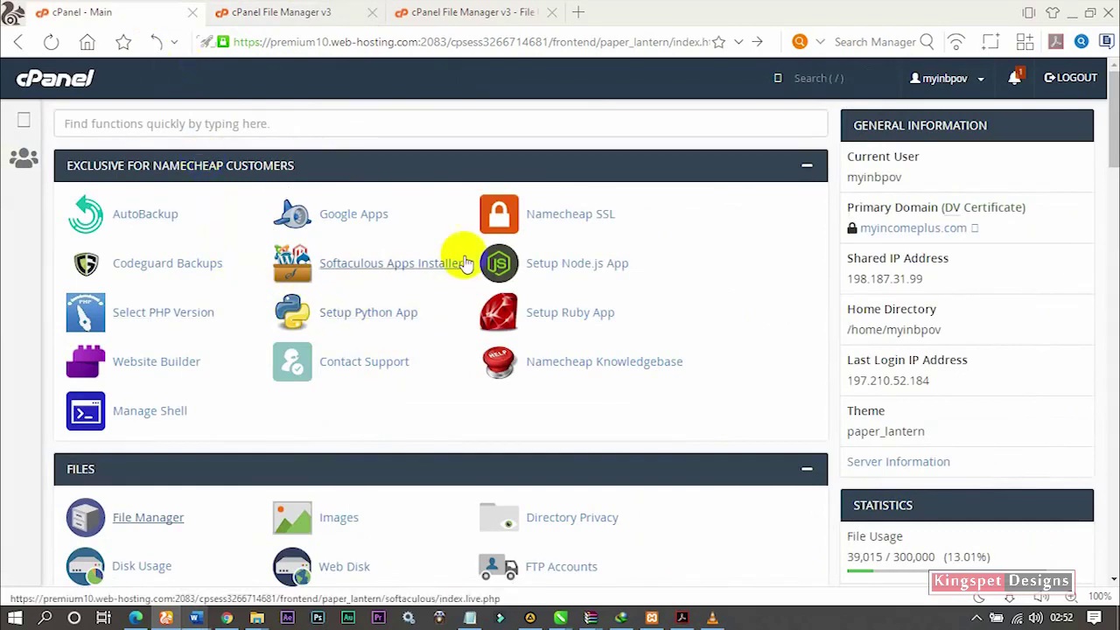
scroll(449, 263, "down", 3)
scroll(455, 272, "down", 3)
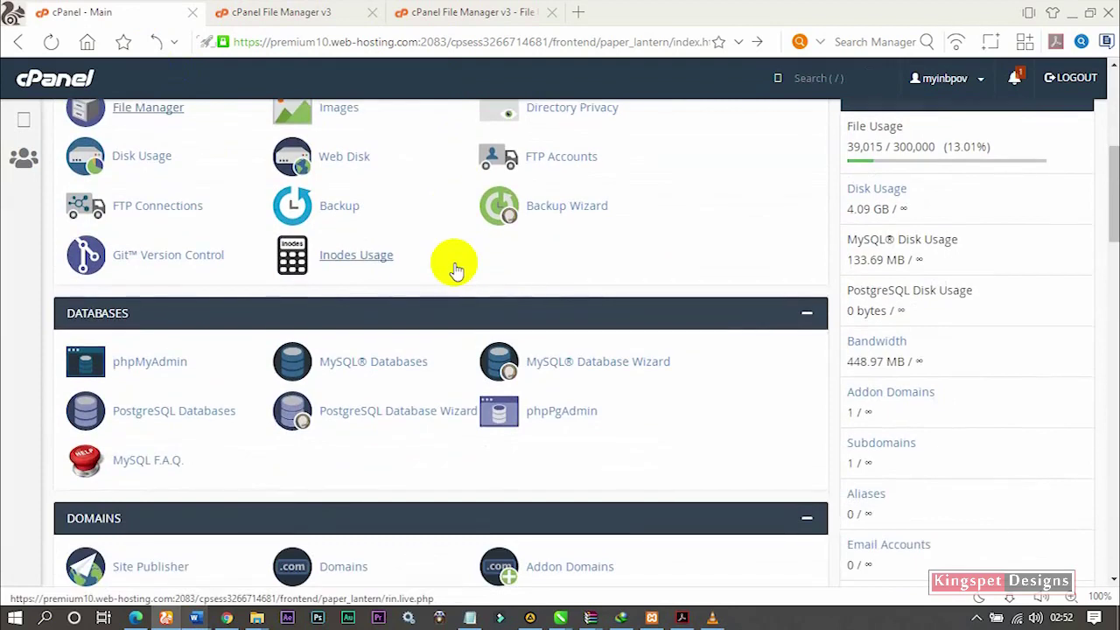
scroll(455, 272, "down", 1)
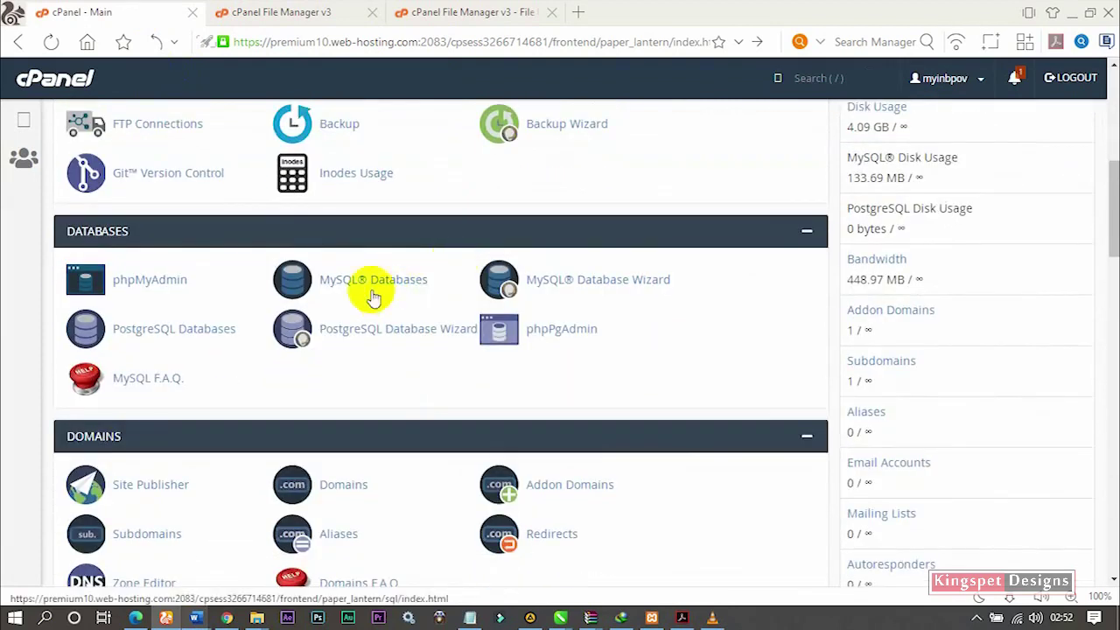
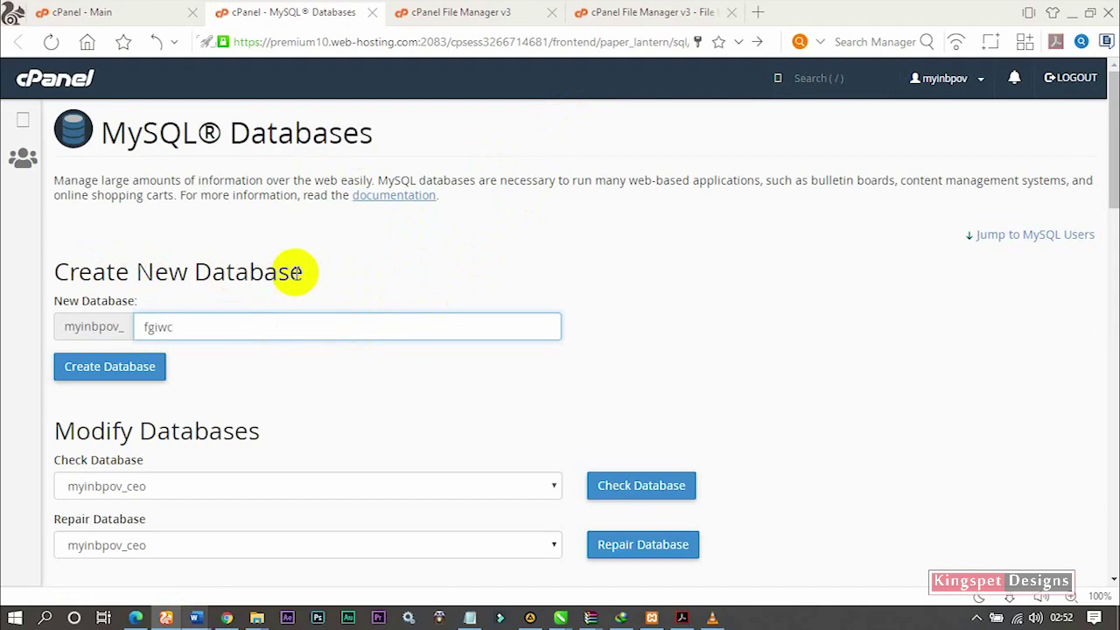
left_click(119, 375)
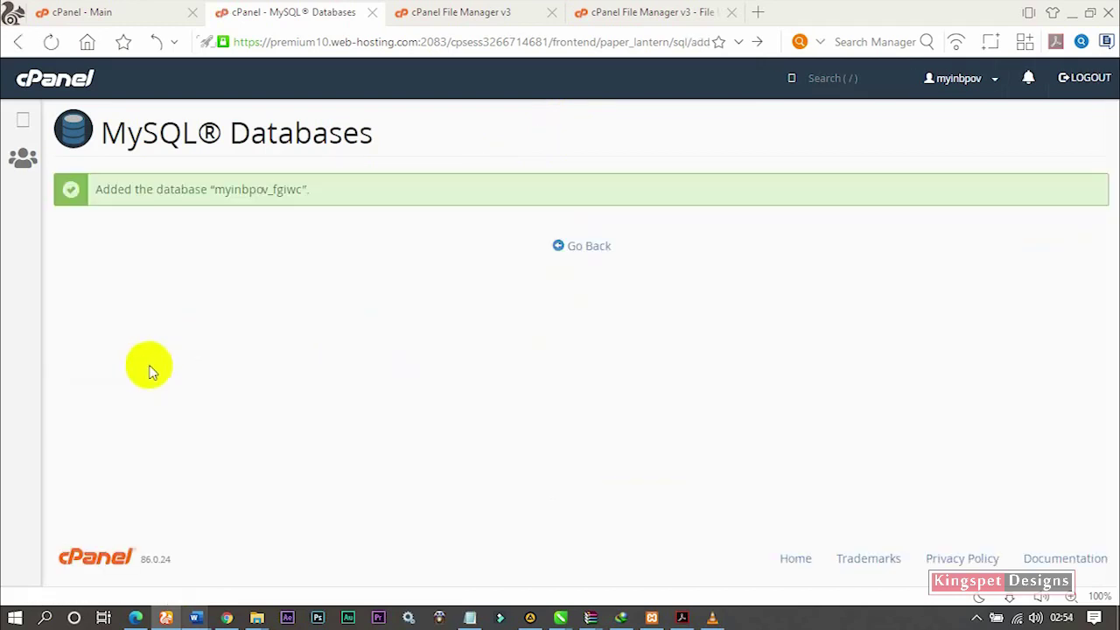
Step: Copy the new database's full name into the untitled Notepad file and label it "Database Name:"
left_click_drag(303, 190, 217, 194)
key("ctrl+c")
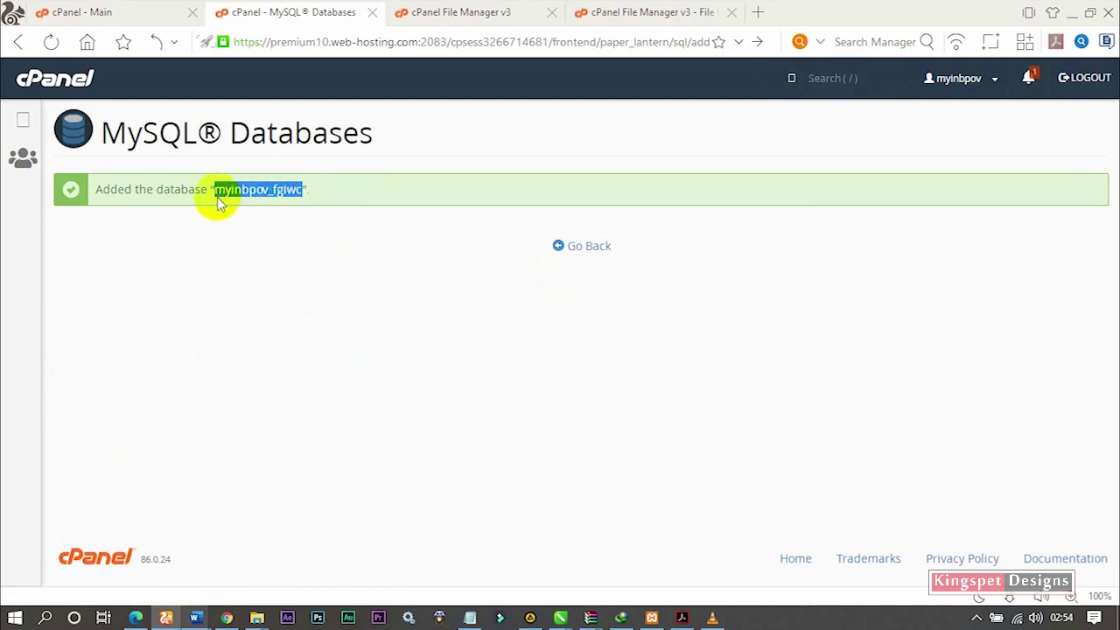
left_click(470, 618)
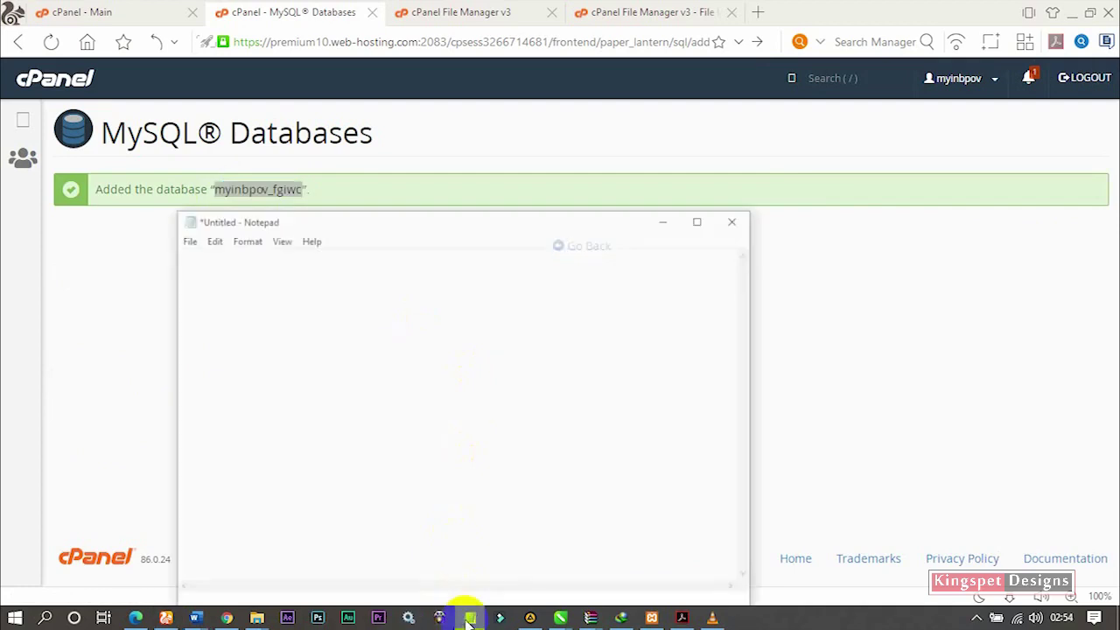
key("ctrl+v")
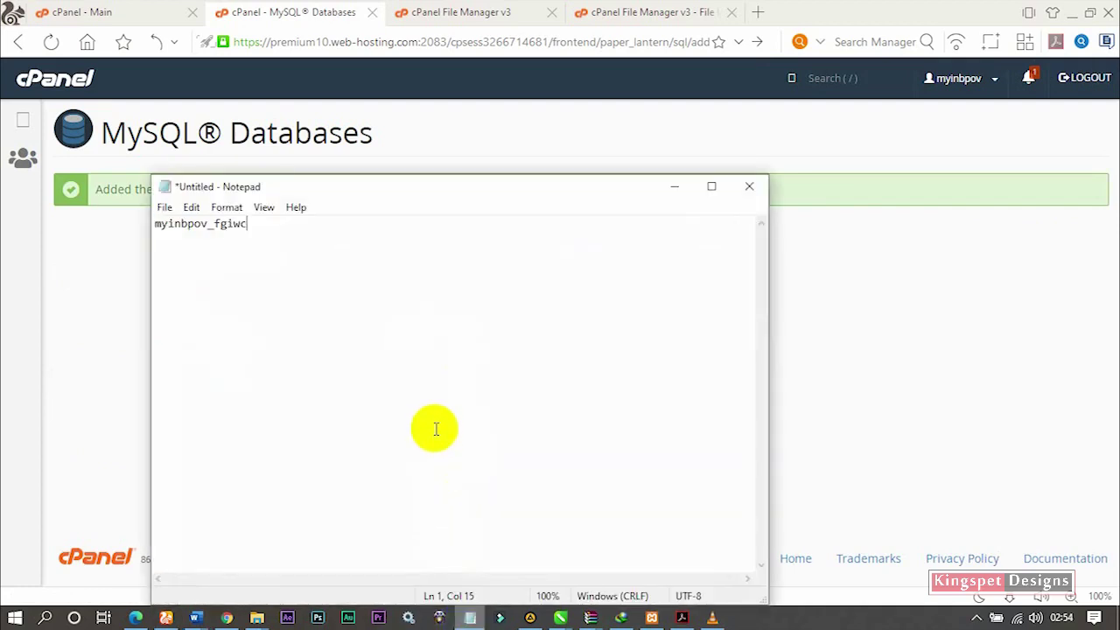
left_click(155, 223)
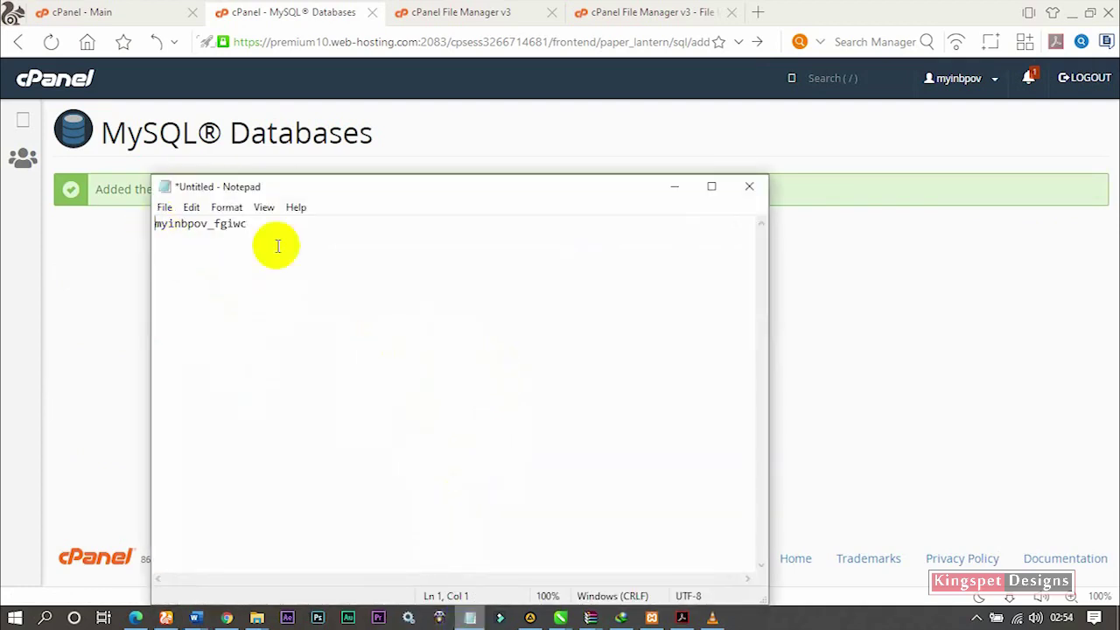
type("Database ")
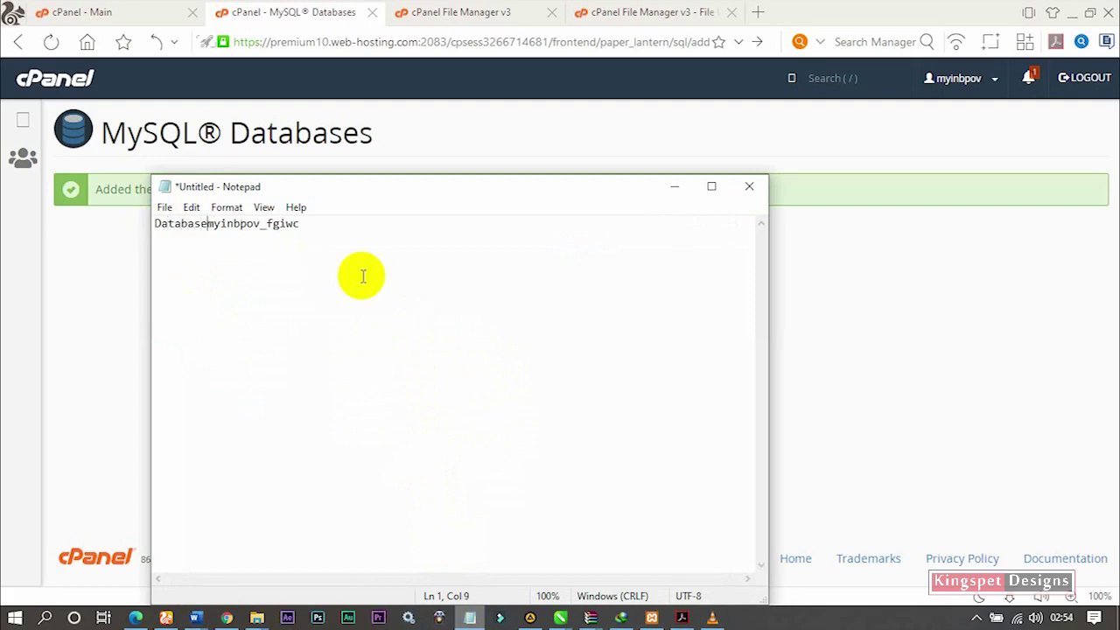
type("Name:")
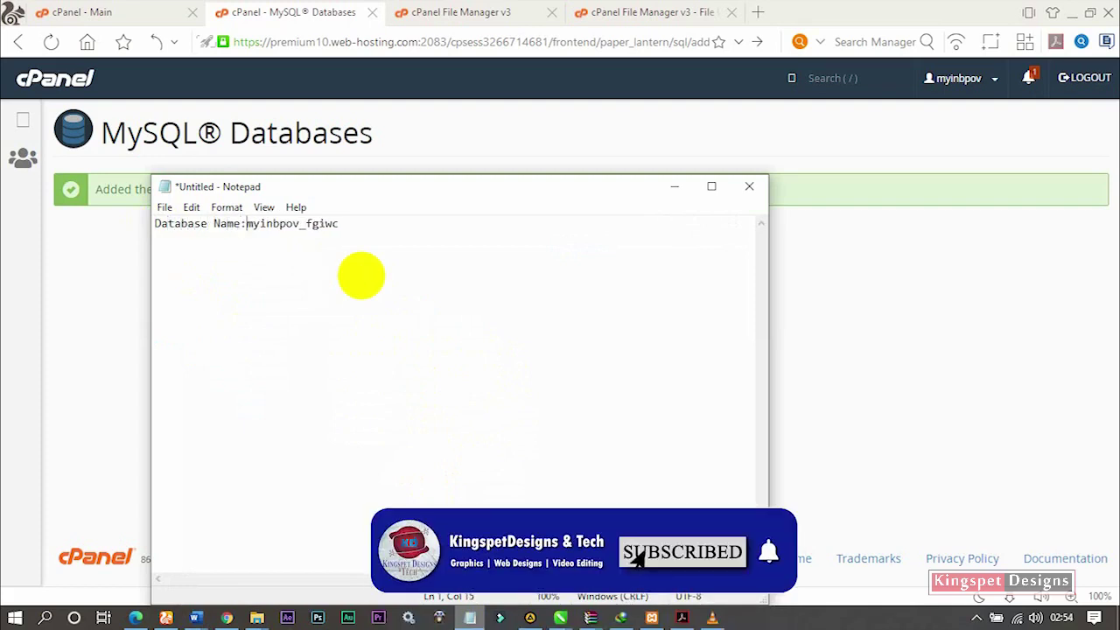
Step: Add "Database UserName:" and "Database User Password:" lines below the database name in Notepad
left_click(412, 227)
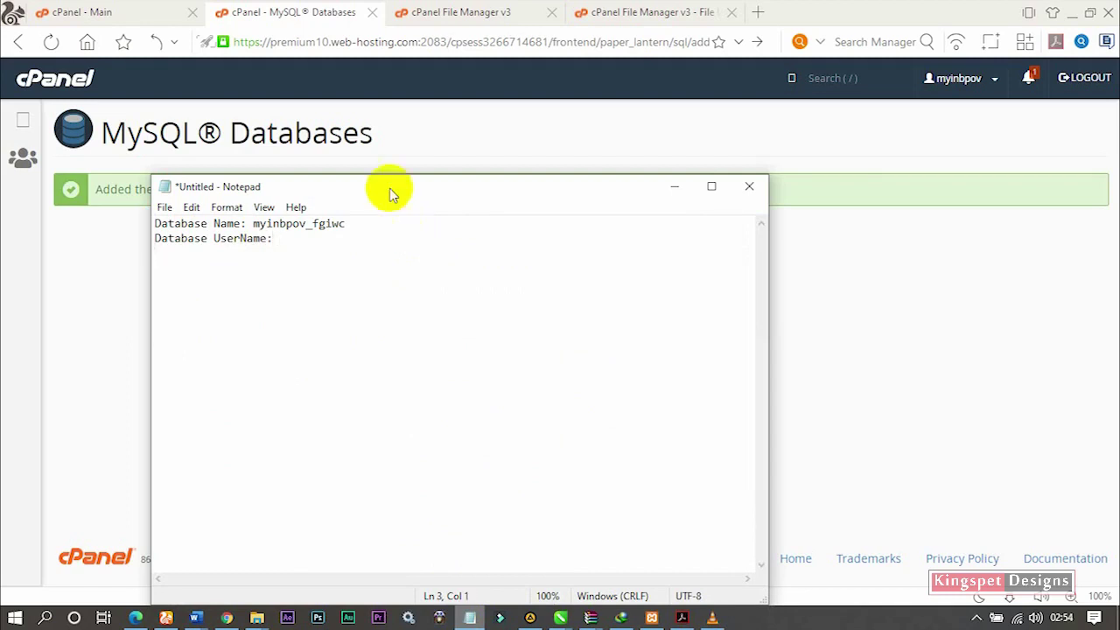
left_click_drag(280, 239, 141, 238)
key("ctrl+c")
left_click(179, 272)
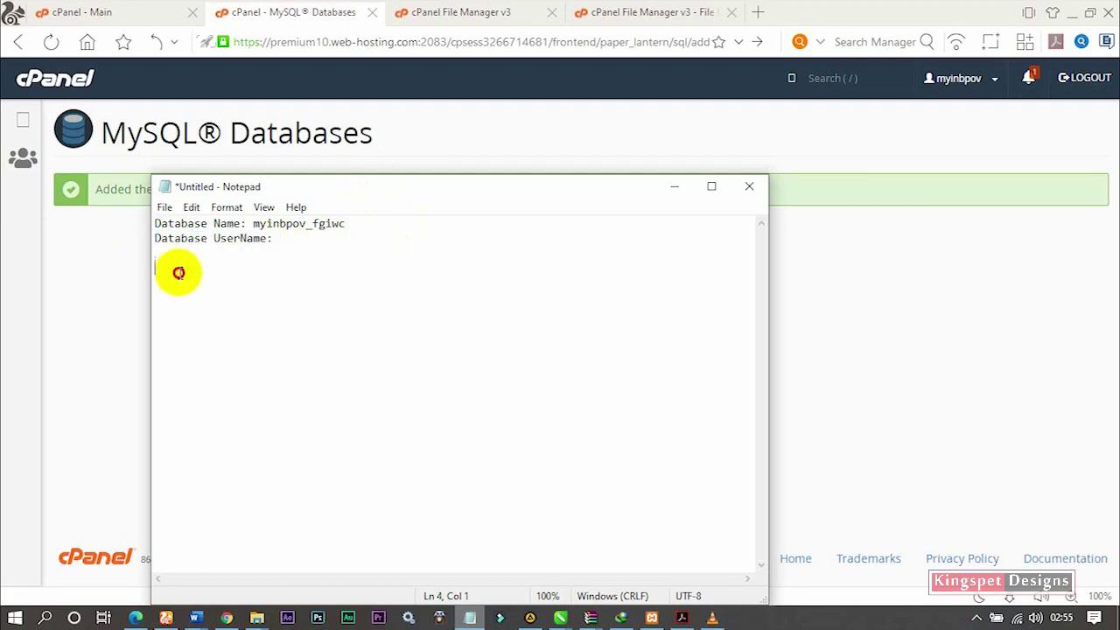
key("ctrl+v")
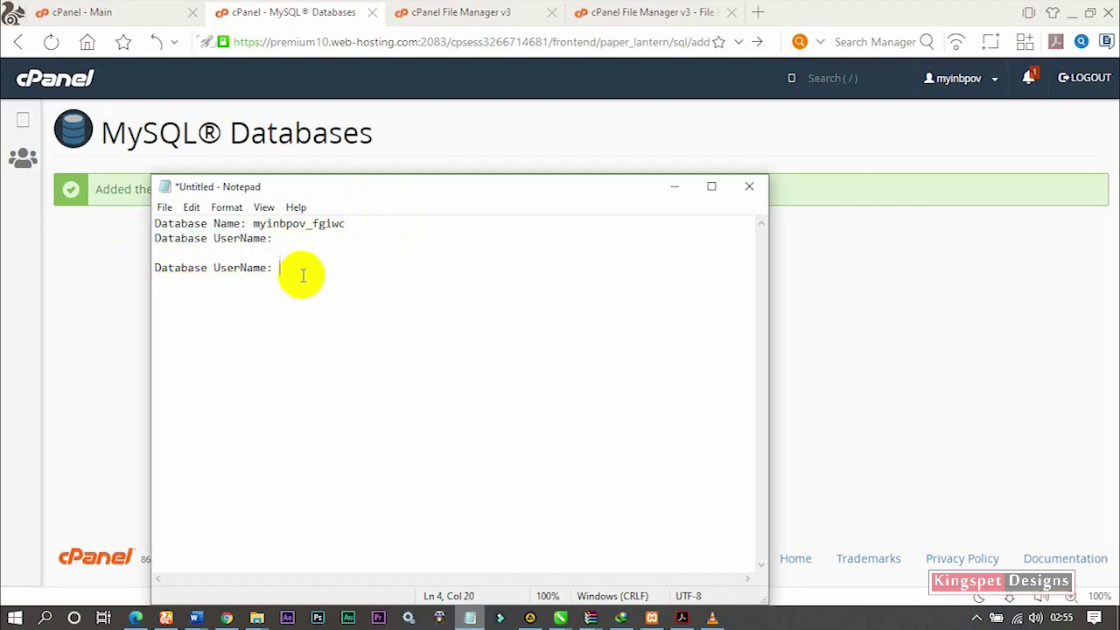
left_click_drag(265, 270, 242, 268)
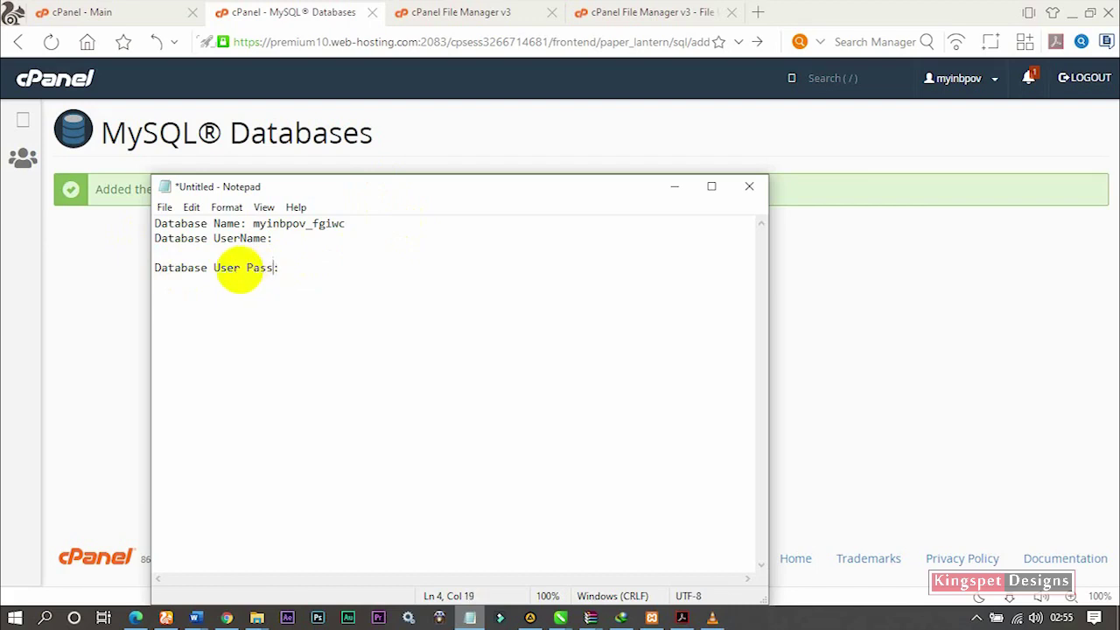
left_click(327, 263)
key("Return")
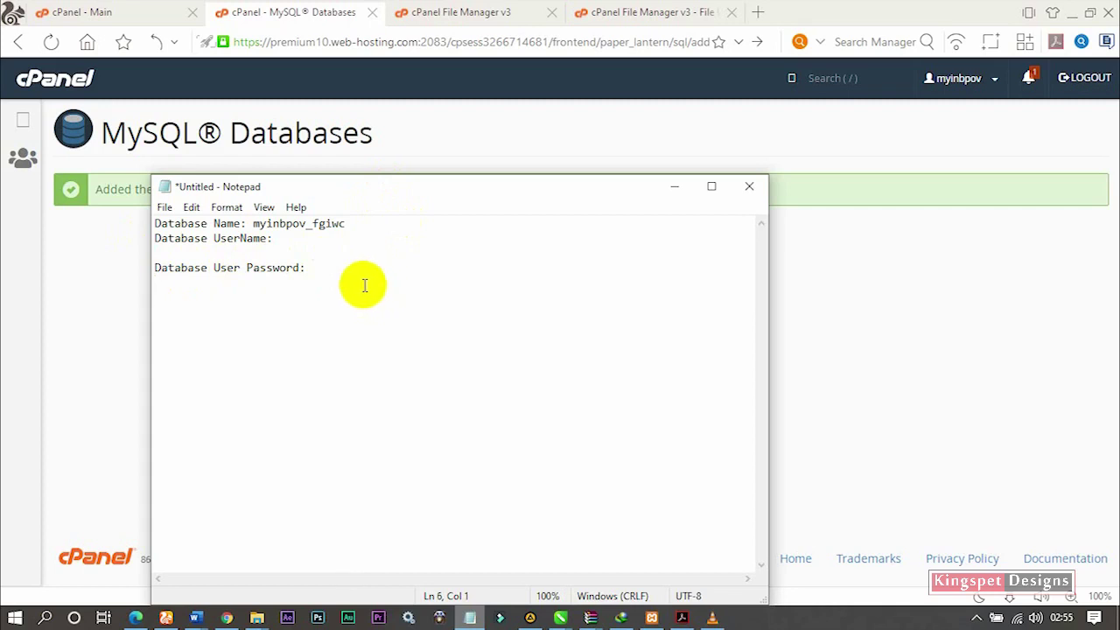
Step: Switch back to the cPanel browser, return to the MySQL Databases page and enter admin as the new MySQL user's username
left_click(263, 14)
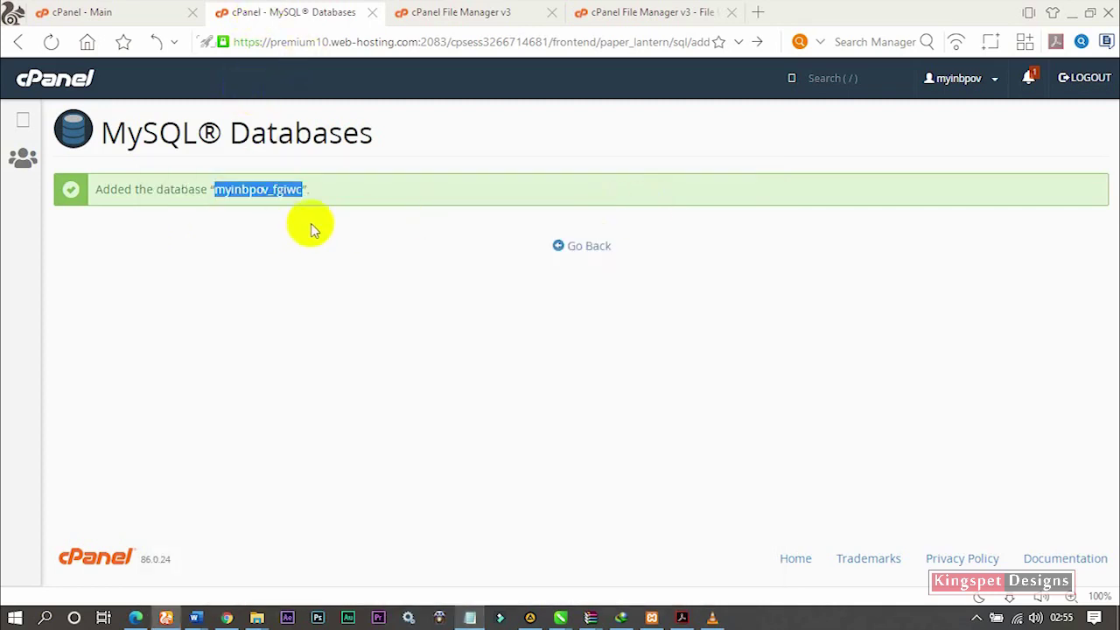
left_click(586, 248)
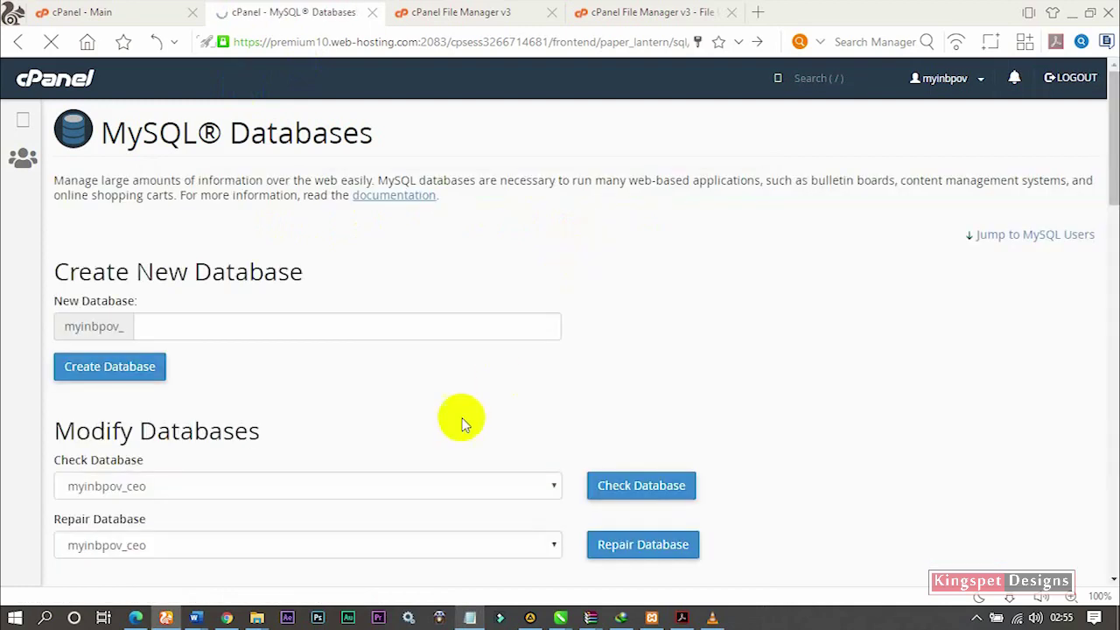
scroll(462, 421, "down", 4)
scroll(395, 372, "up", 2)
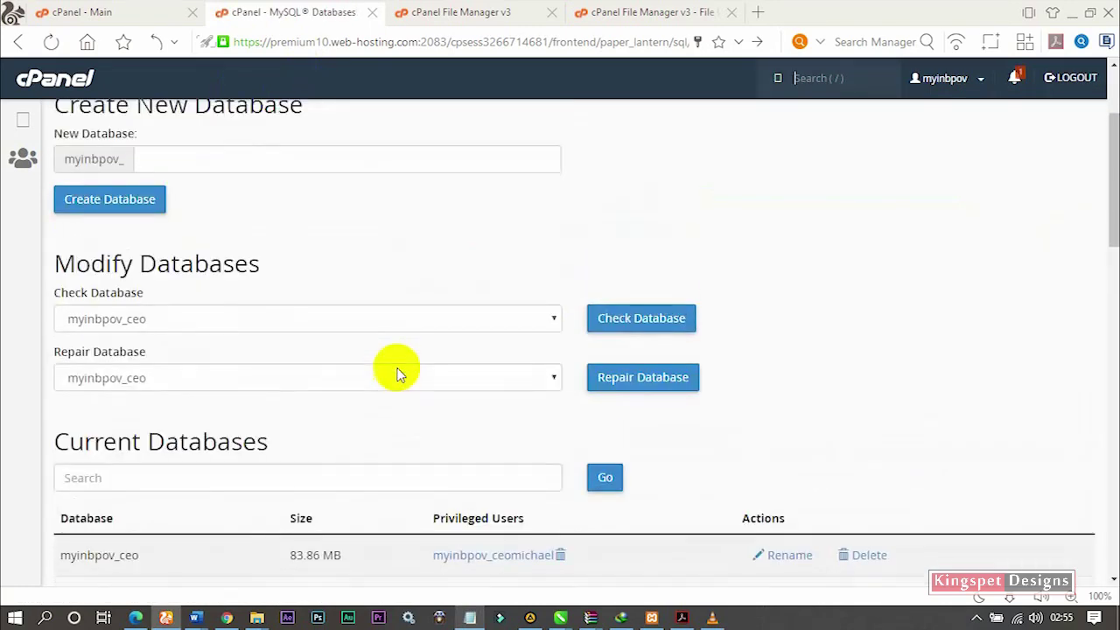
scroll(201, 345, "down", 5)
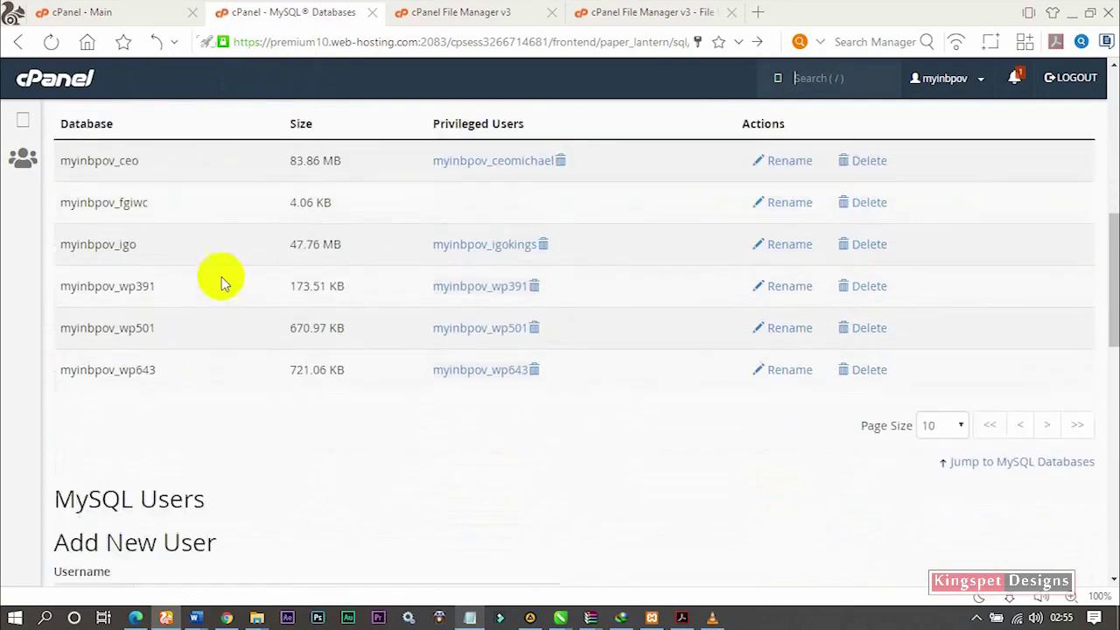
scroll(221, 277, "down", 3)
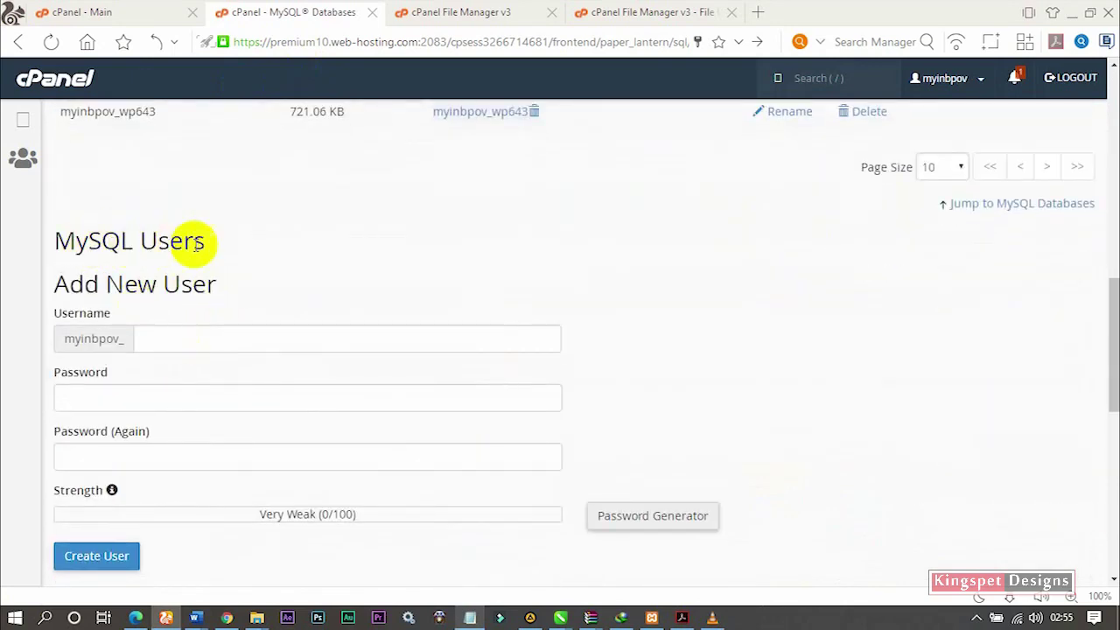
left_click(190, 343)
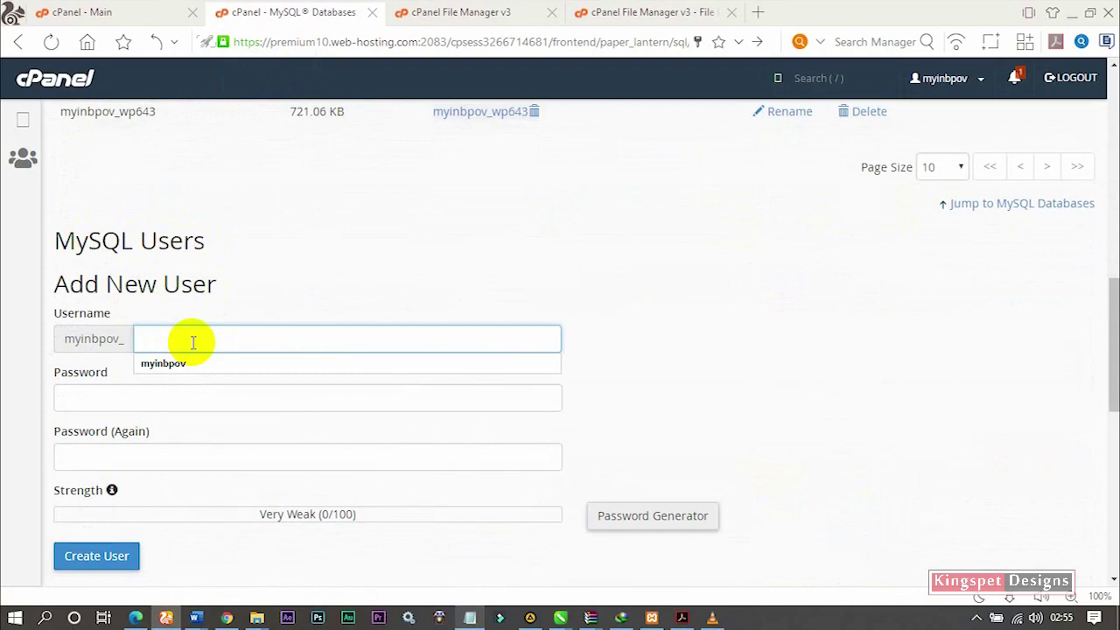
type("ad")
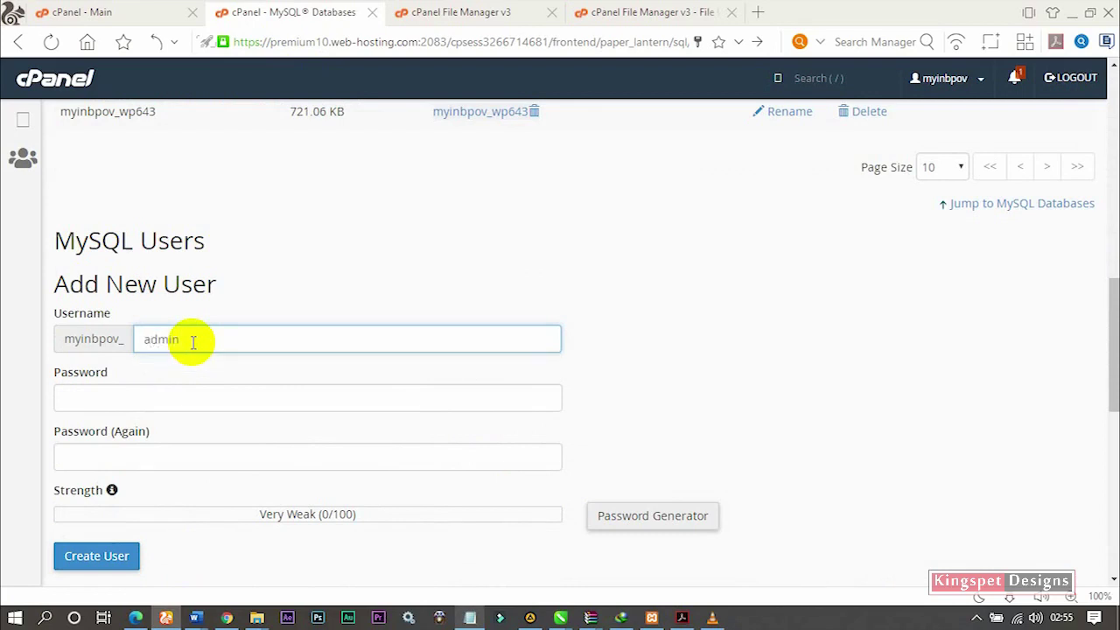
type("min")
Step: Generate a new password with the Password Generator, copy it, mark it as safely stored and use it for the new user's password
left_click(189, 403)
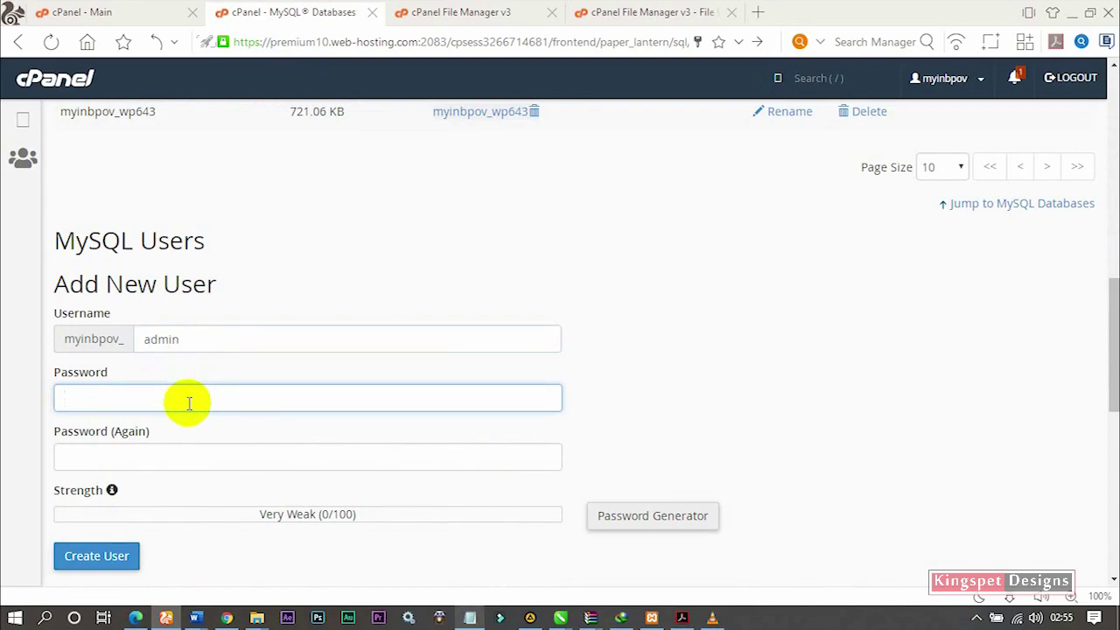
scroll(189, 403, "down", 2)
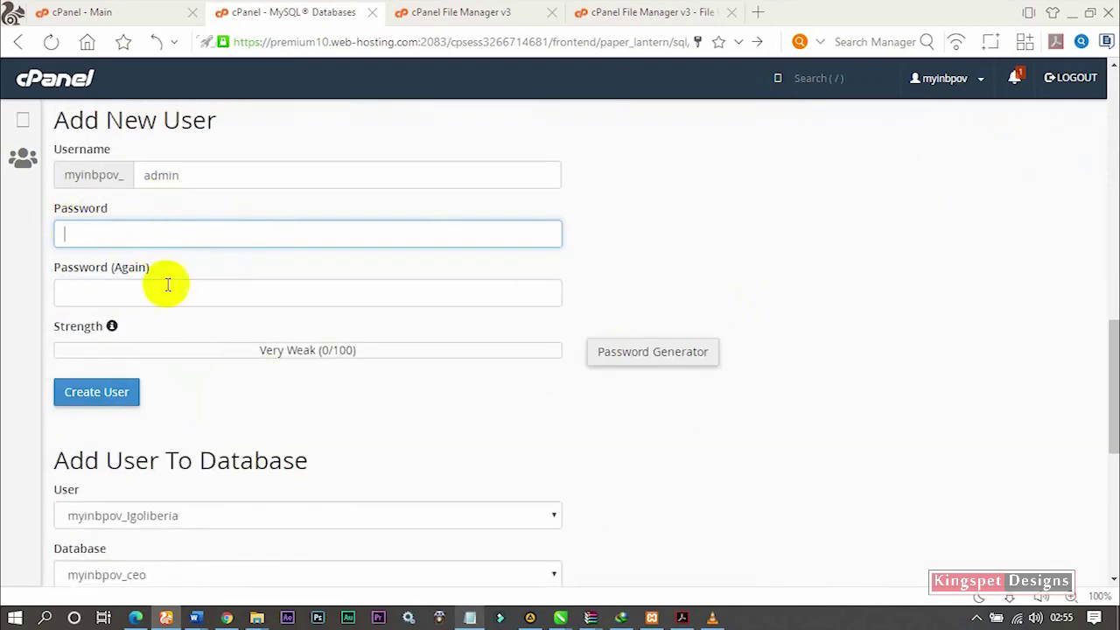
left_click(676, 360)
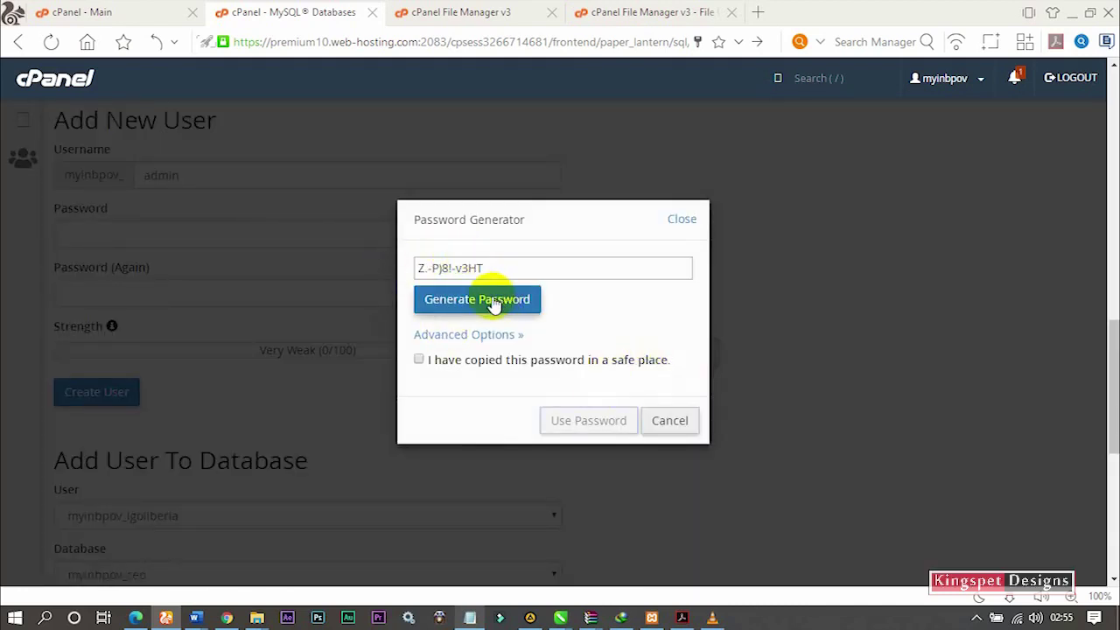
left_click_drag(500, 269, 421, 268)
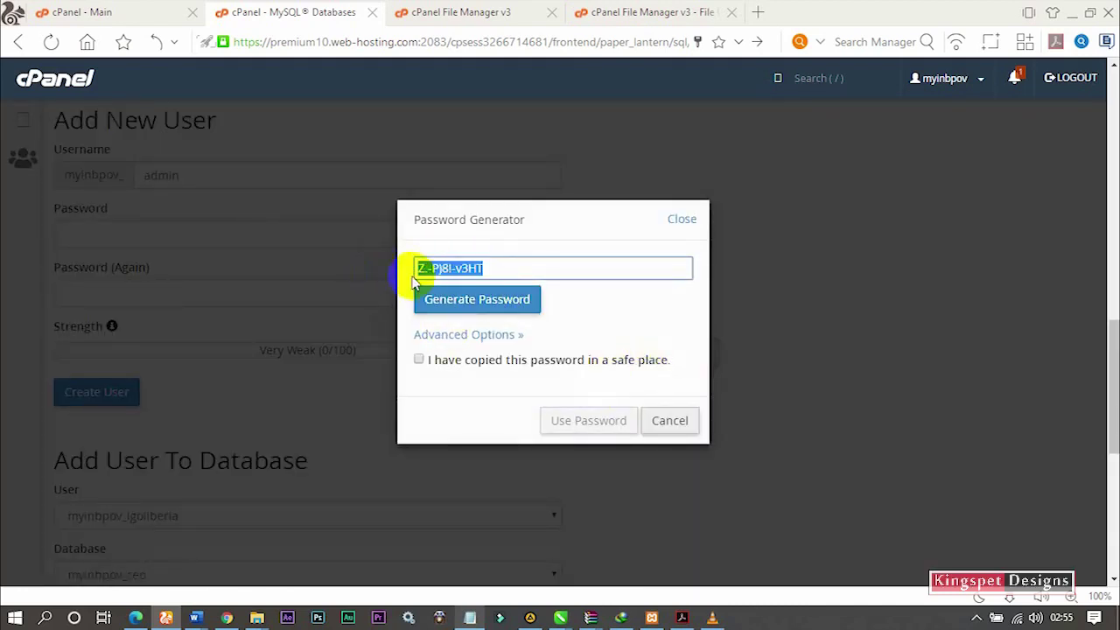
left_click(483, 311)
left_click_drag(500, 268, 390, 268)
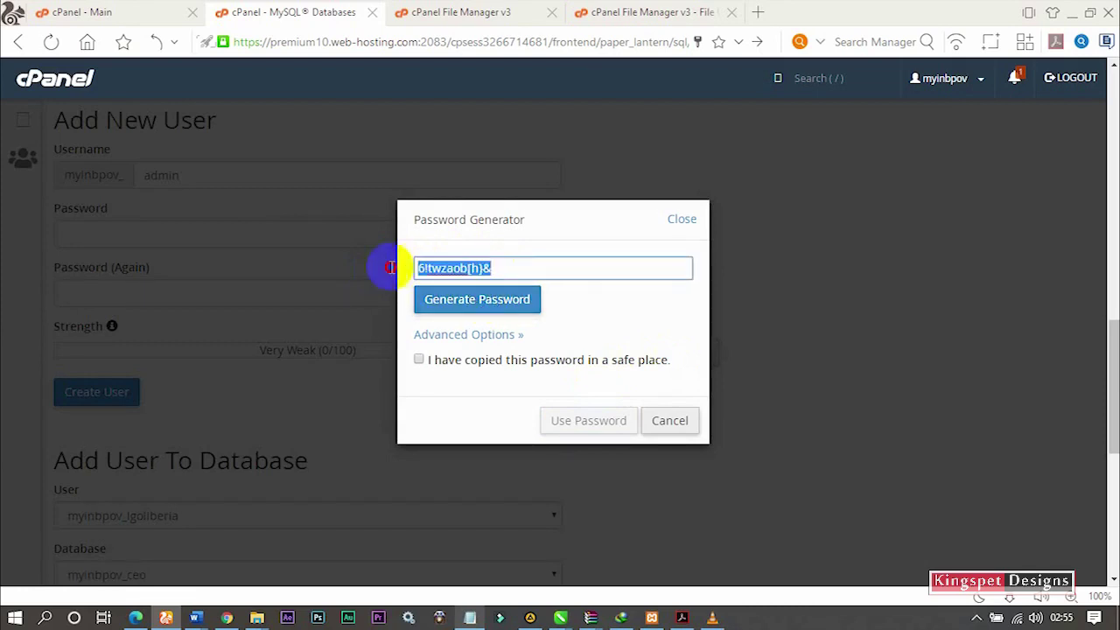
left_click(420, 360)
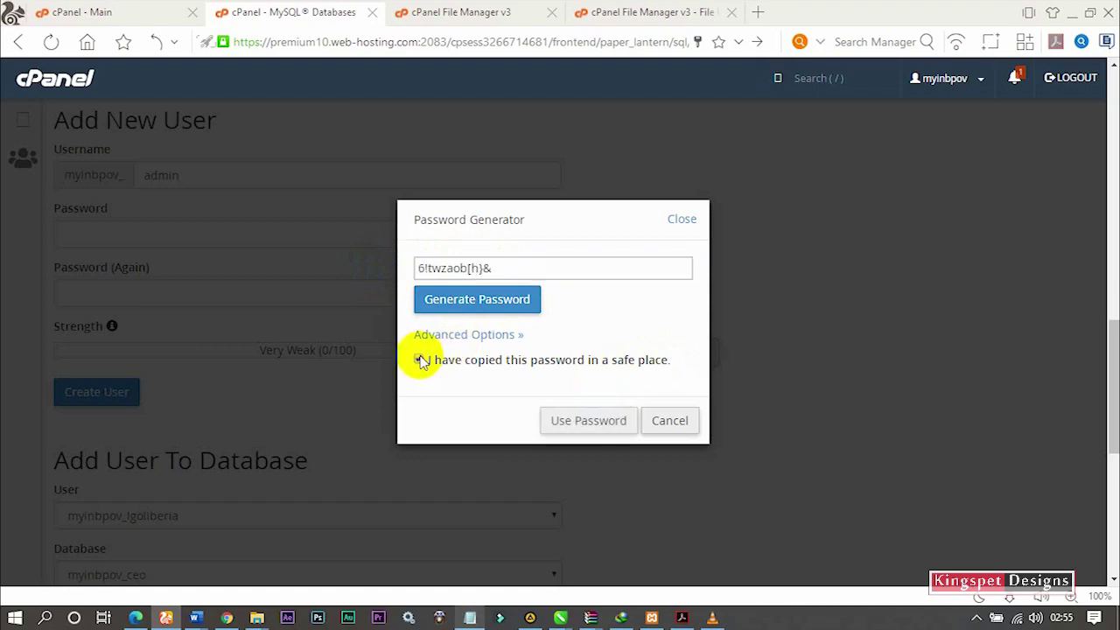
left_click(601, 422)
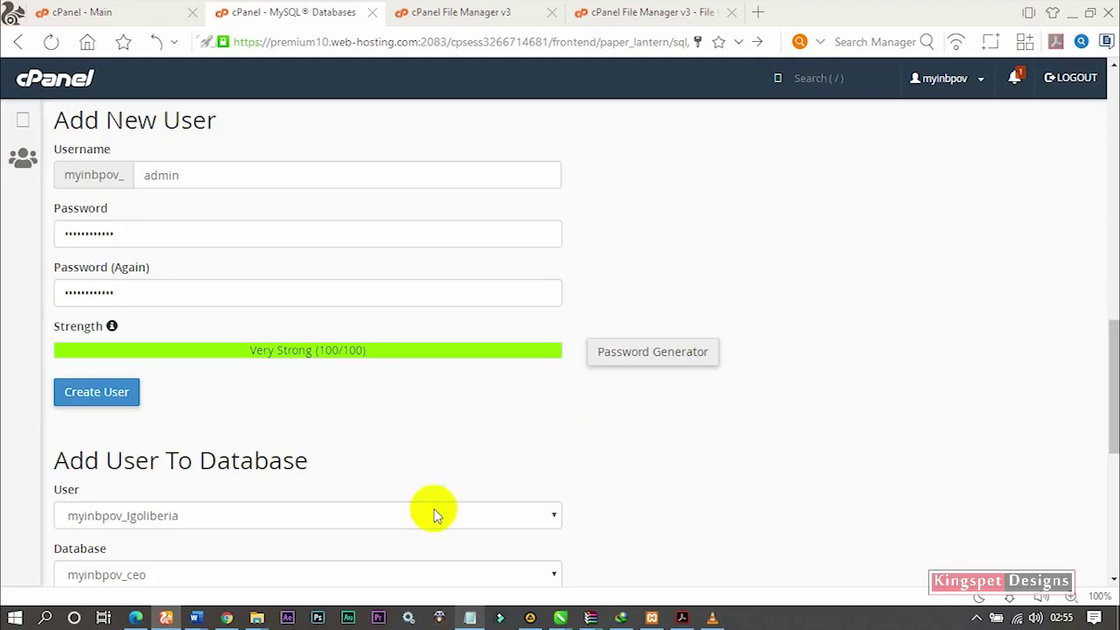
Step: Paste the generated password after "Database User Password:" in Notepad, then create the admin database user in cPanel
left_click(473, 618)
left_click(302, 237)
key("ctrl+v")
left_click(289, 239)
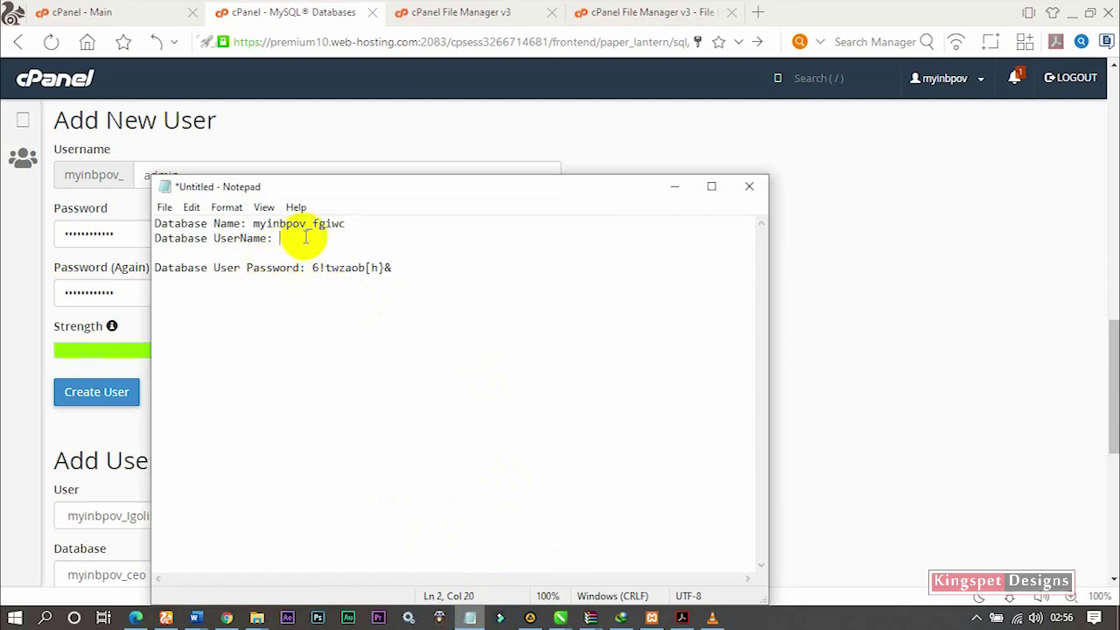
left_click(828, 185)
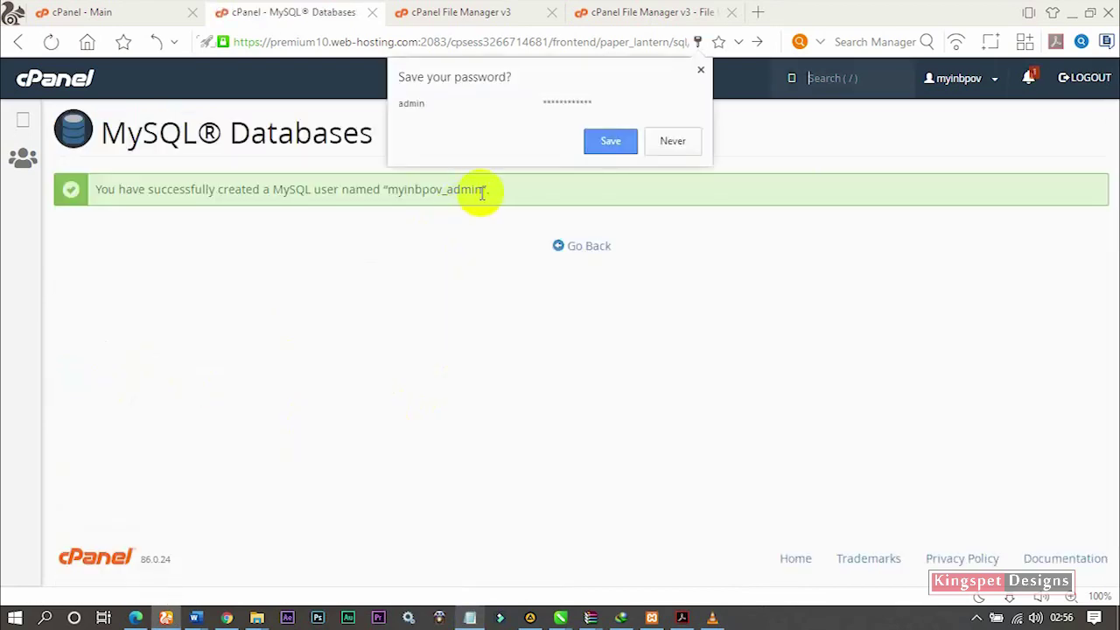
Step: Copy the new database user's full name from cPanel onto the "Database UserName:" line in Notepad
left_click(482, 191)
left_click_drag(482, 191, 397, 191)
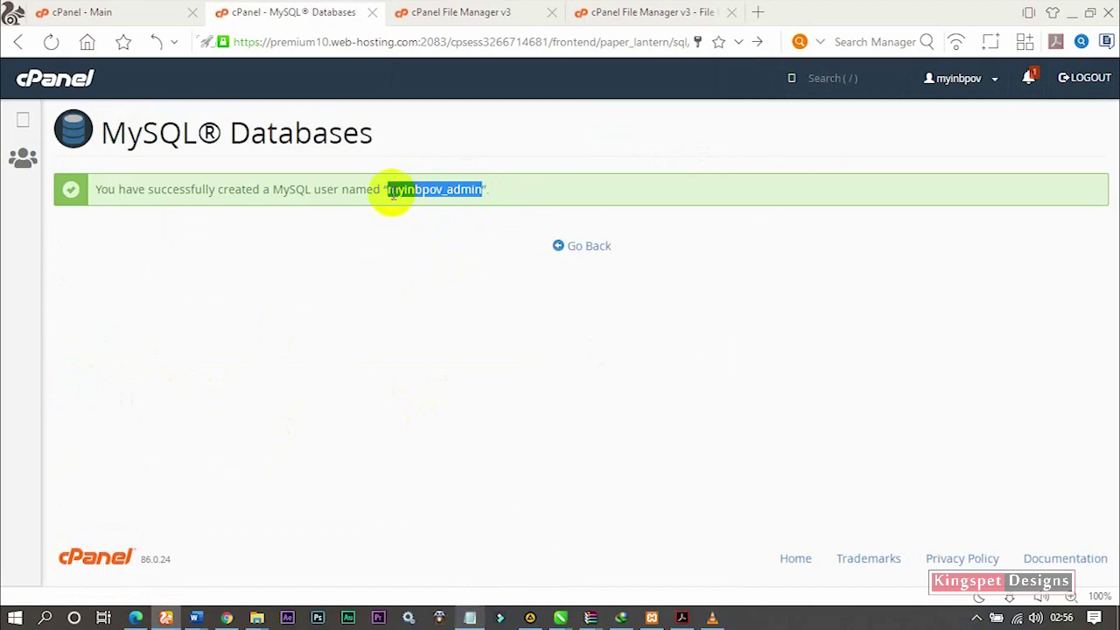
left_click(468, 617)
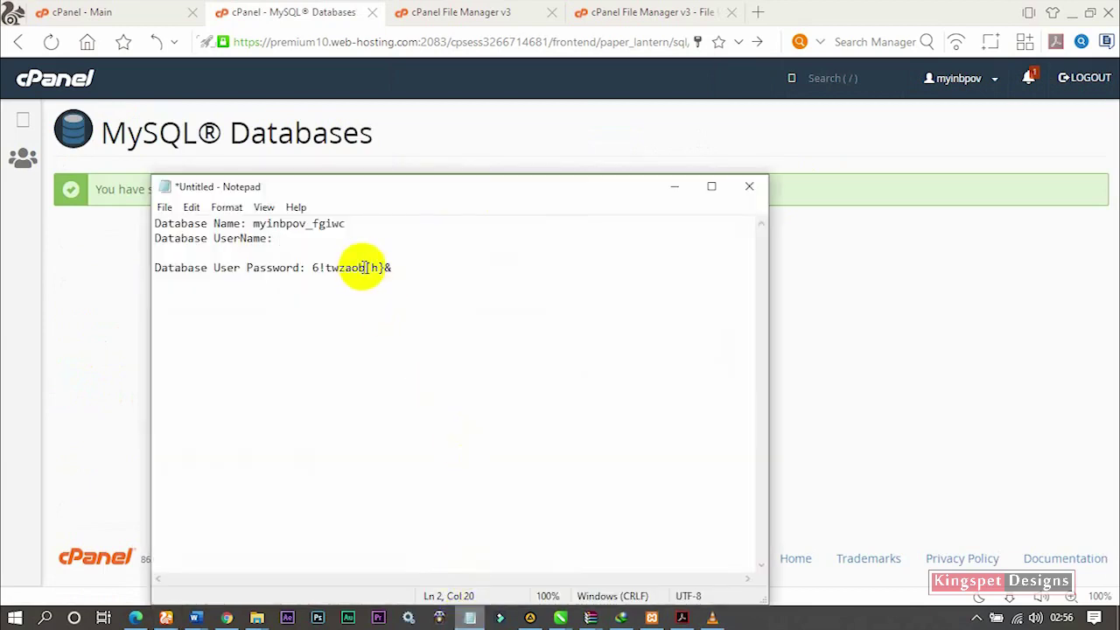
type("myinbpov_admin")
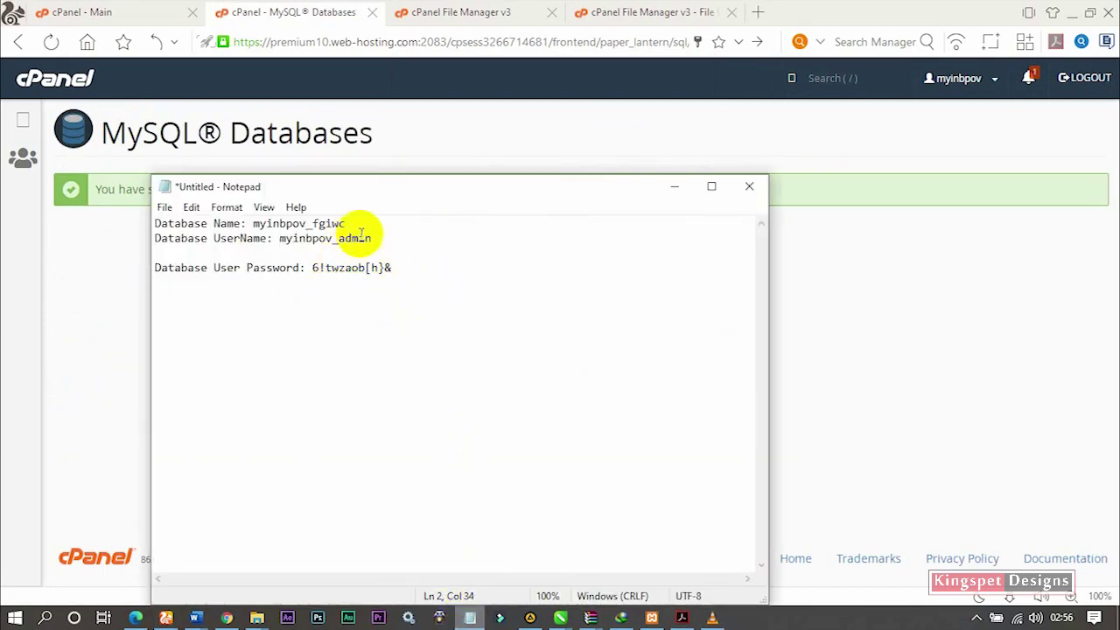
Step: Return to the MySQL Databases page in cPanel and add the new admin user to the fgiwc database
left_click(863, 278)
left_click(591, 248)
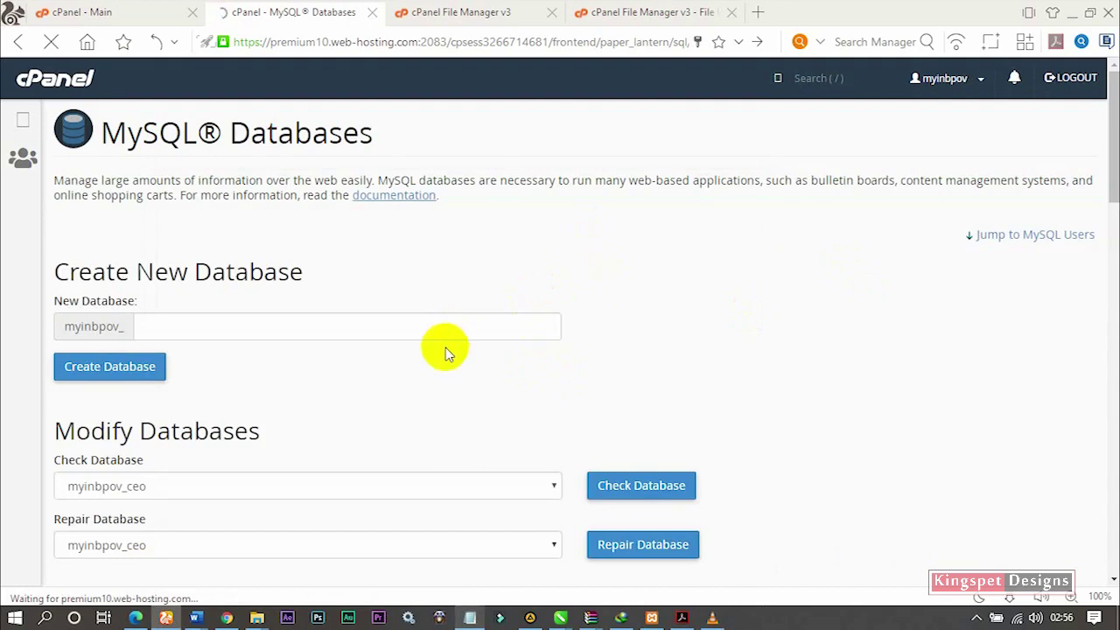
scroll(445, 347, "down", 6)
scroll(445, 353, "down", 8)
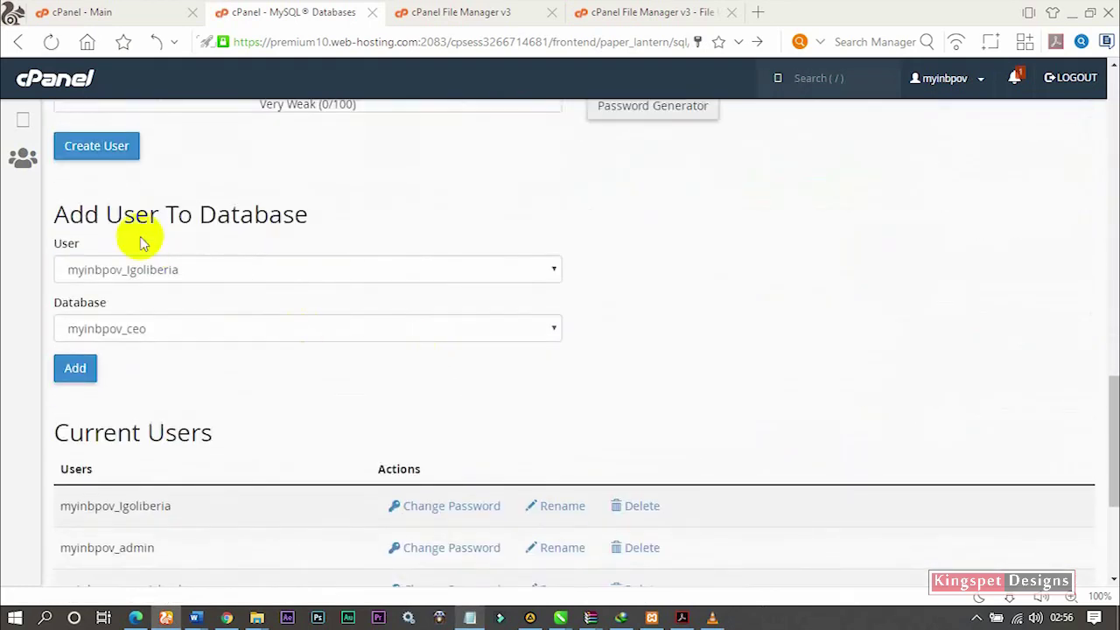
left_click(225, 273)
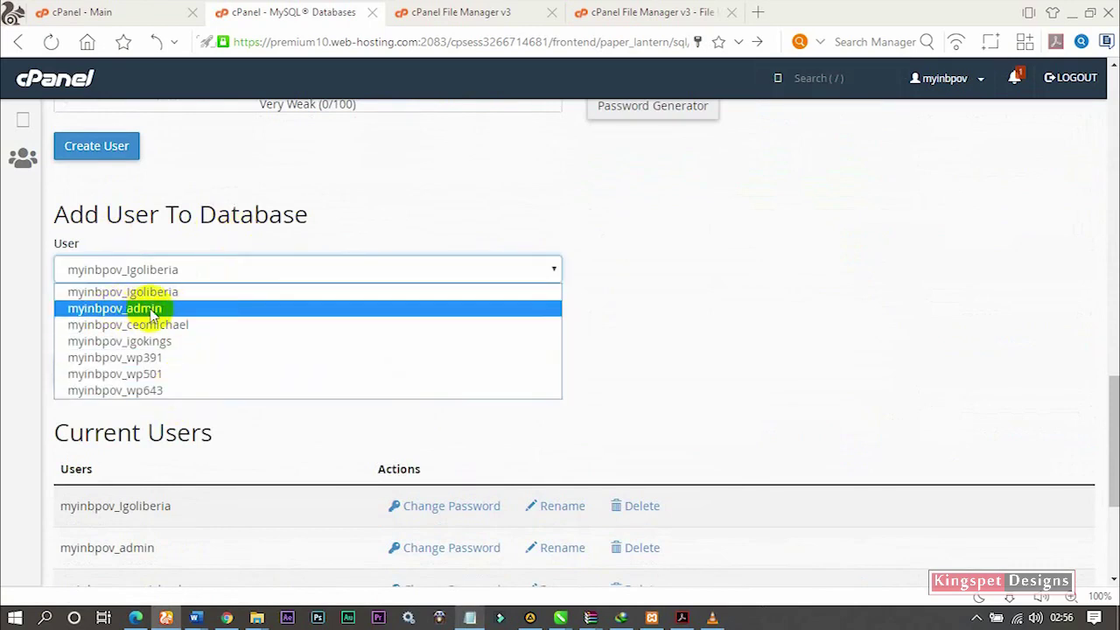
key("Escape")
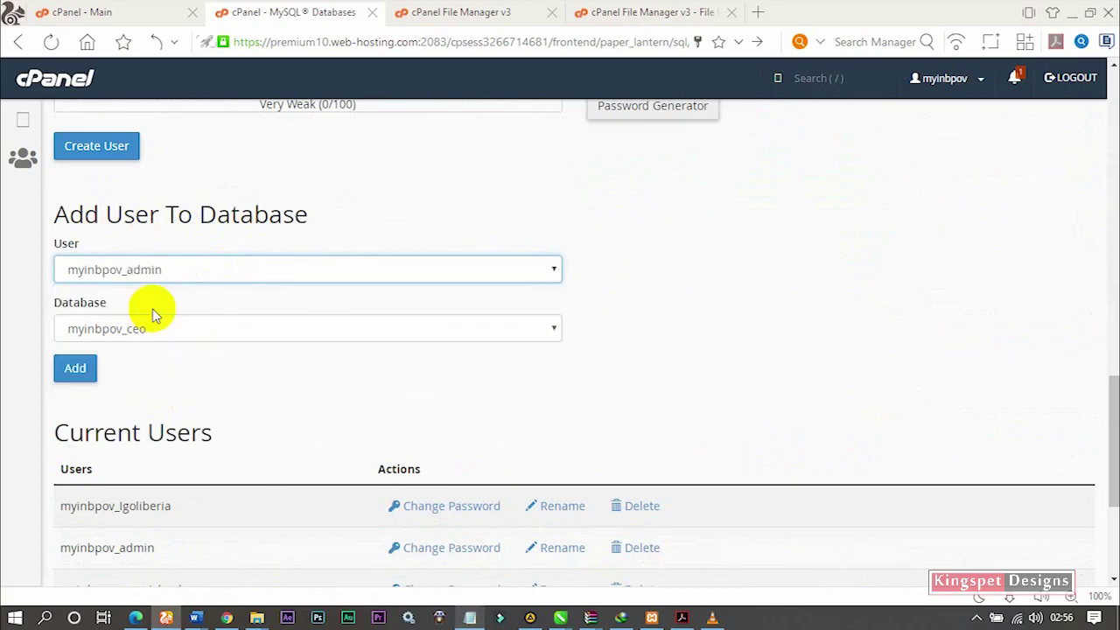
left_click(199, 330)
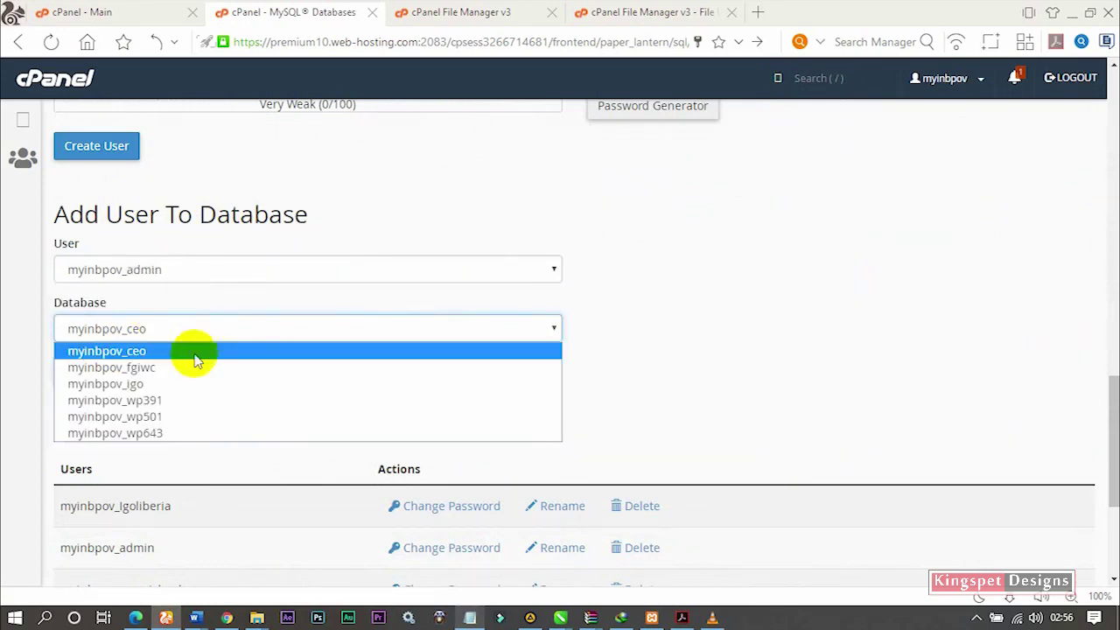
left_click(184, 370)
left_click(77, 371)
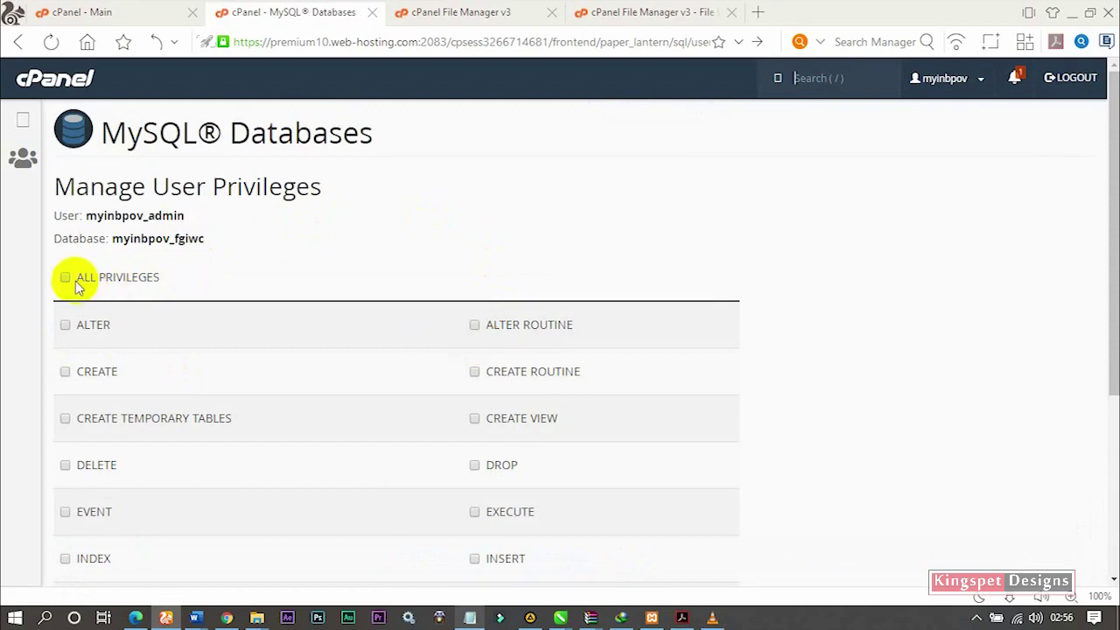
Step: Grant the admin user ALL PRIVILEGES on the fgiwc database and save the changes
scroll(495, 359, "down", 3)
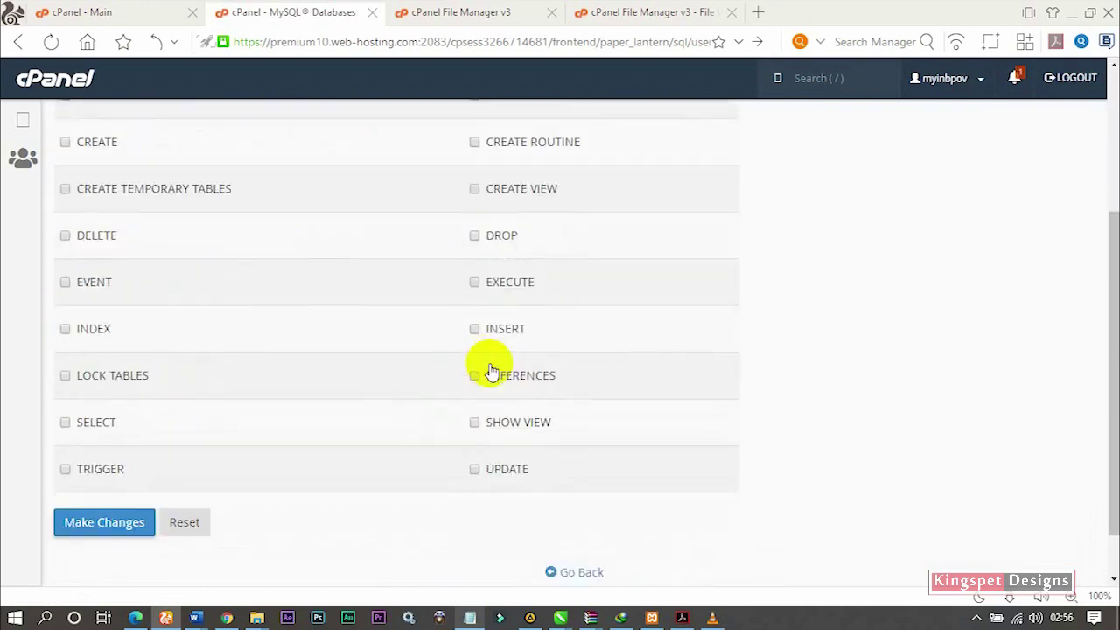
scroll(263, 307, "up", 2)
left_click(63, 196)
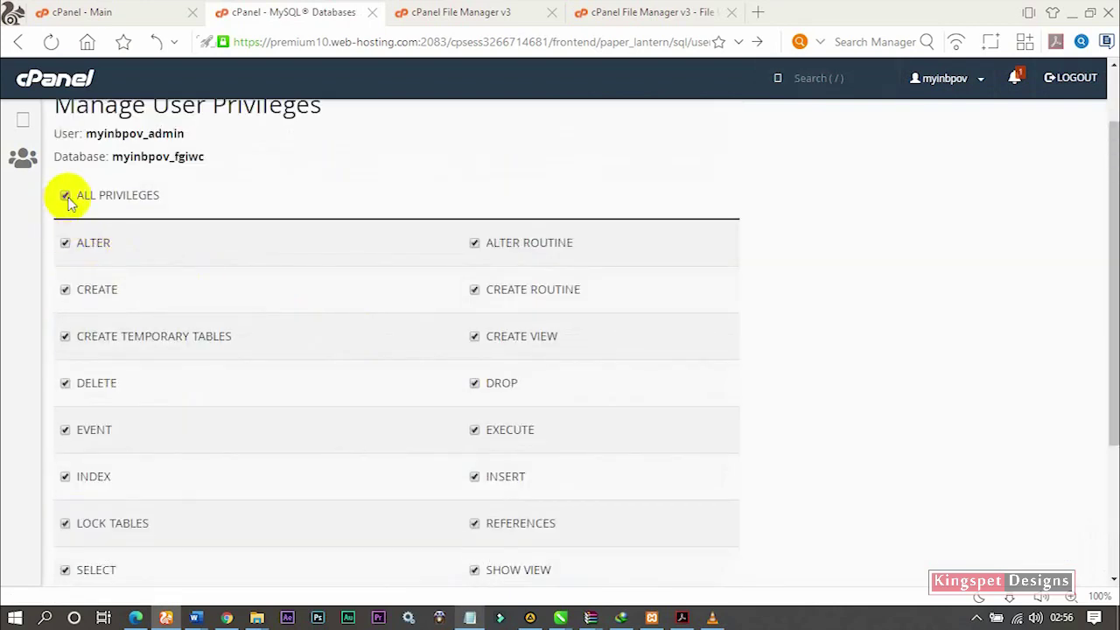
scroll(224, 273, "down", 2)
scroll(289, 346, "up", 2)
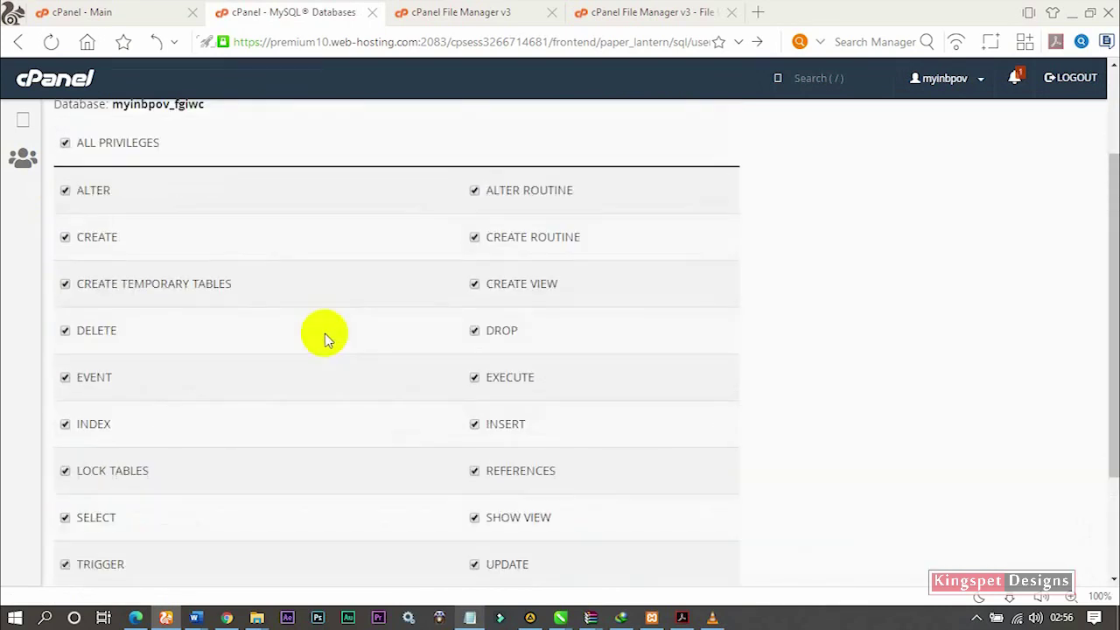
scroll(382, 393, "down", 2)
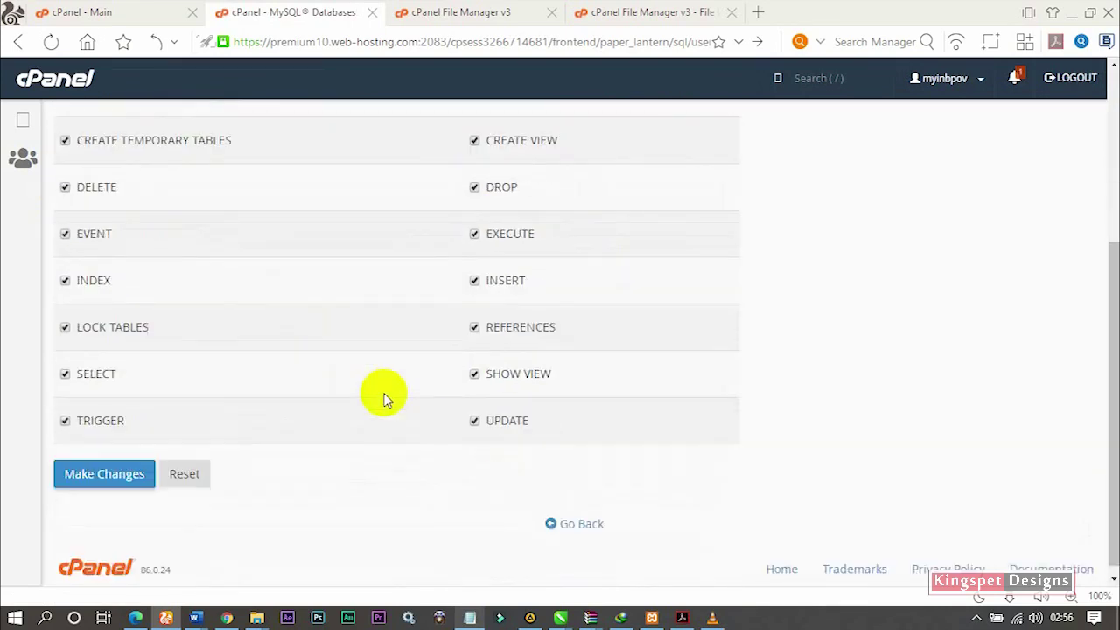
left_click(104, 464)
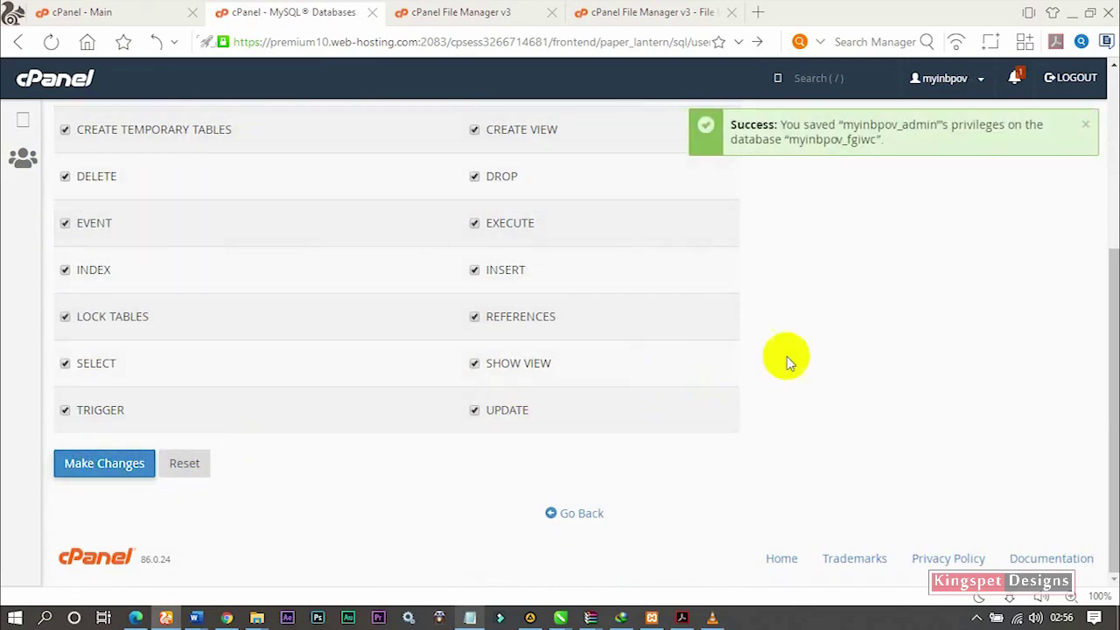
scroll(730, 279, "up", 3)
scroll(730, 278, "down", 3)
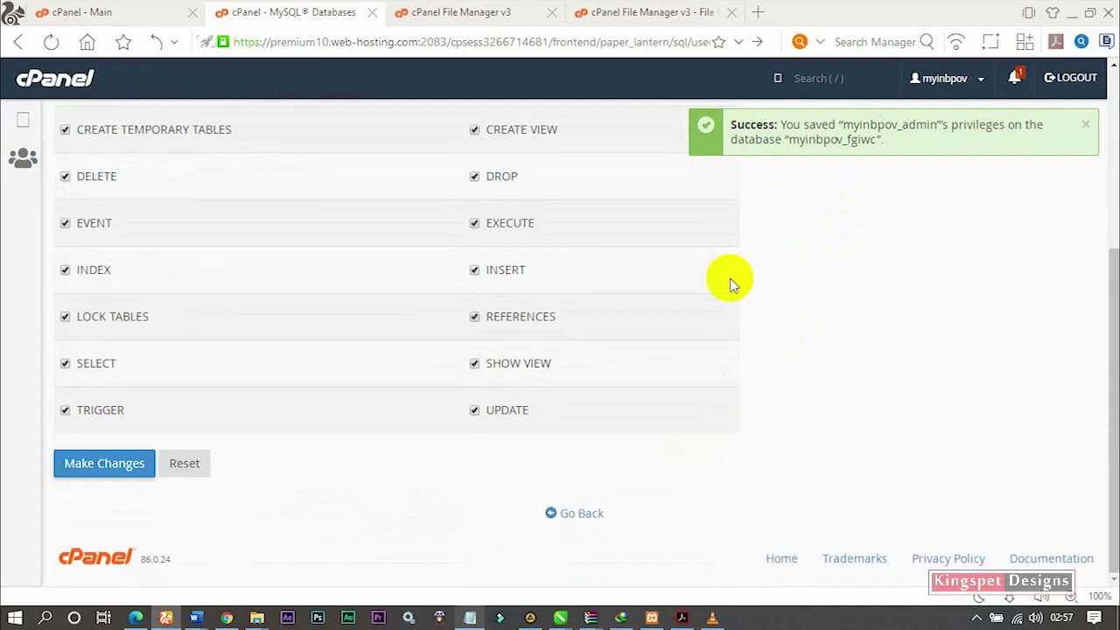
Step: Go back to the MySQL Databases page and review the recorded database details in Notepad and the cPanel main page's database tools
left_click(588, 516)
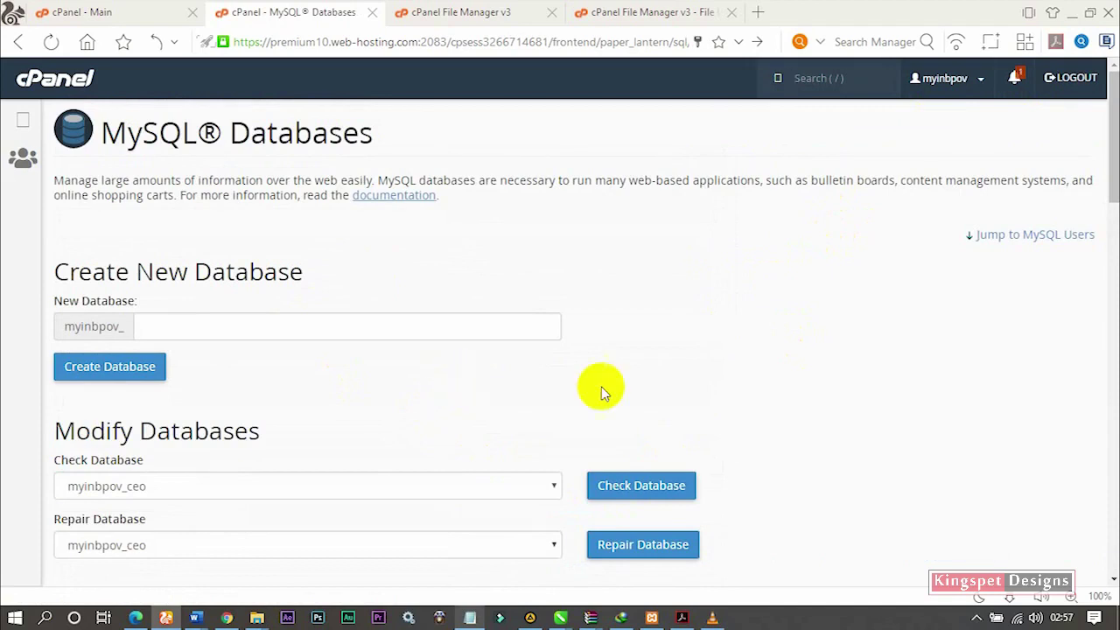
left_click(468, 617)
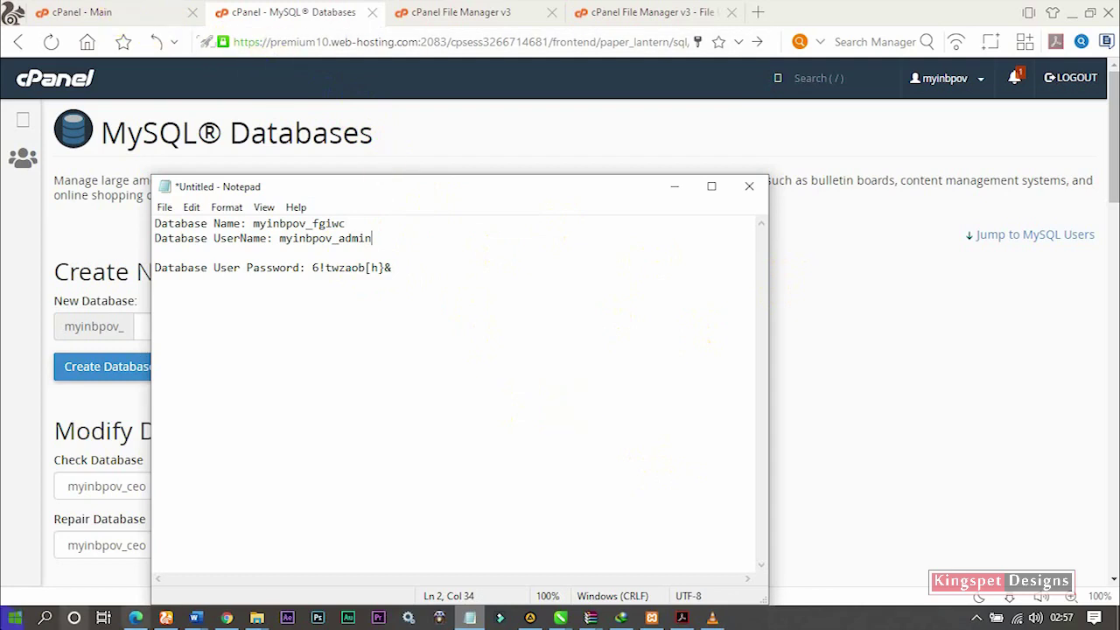
left_click(122, 17)
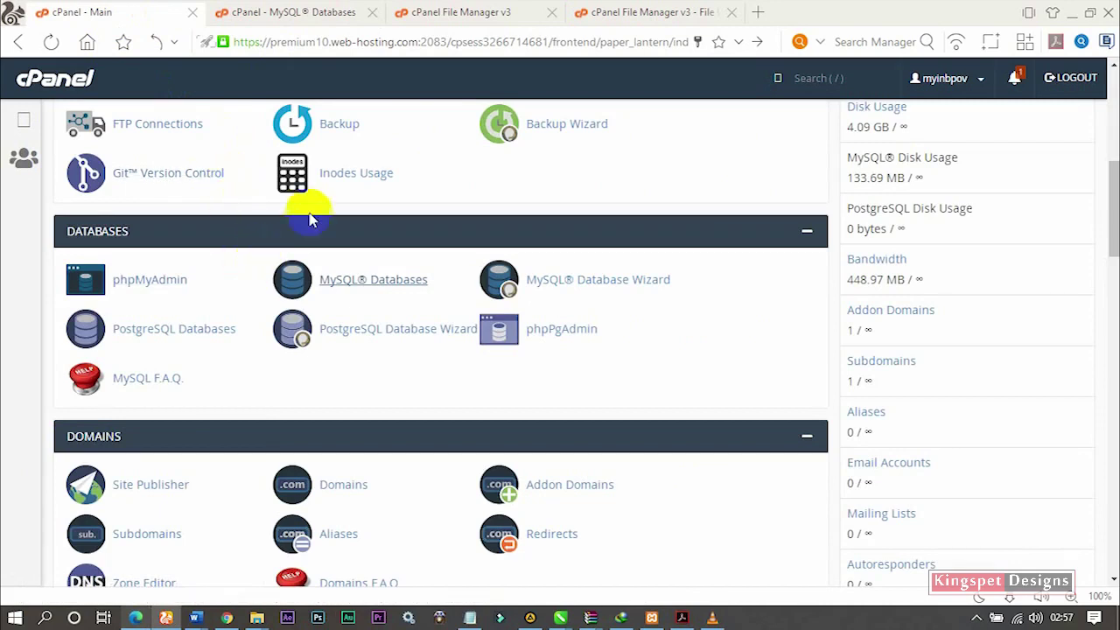
left_click(320, 10)
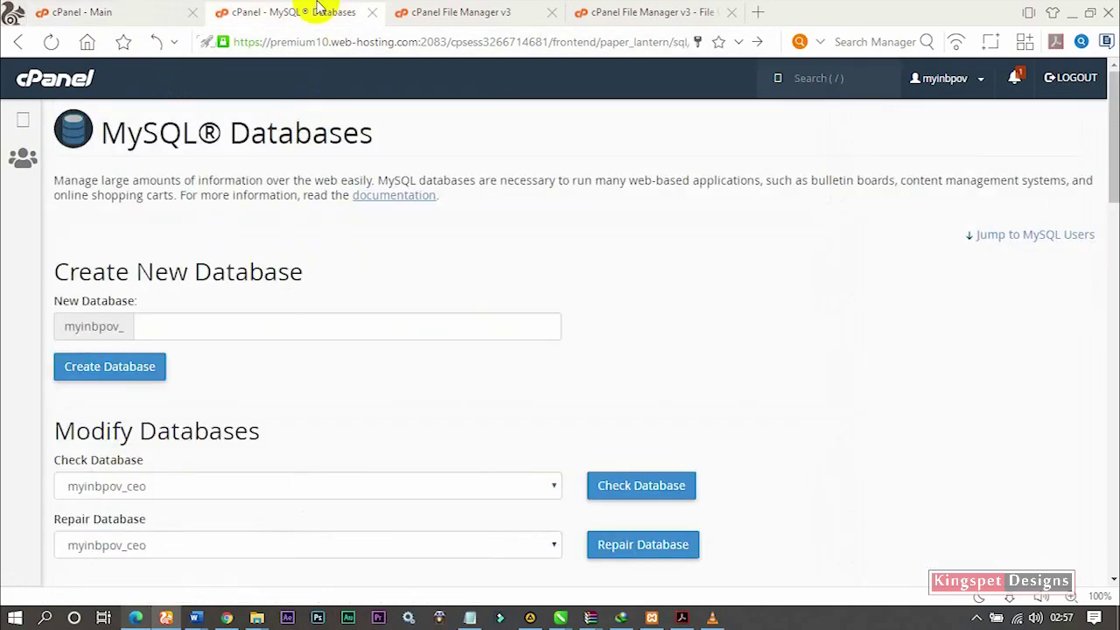
Step: Reload the public_html listing in File Manager and open wp-config.php for editing
left_click(445, 10)
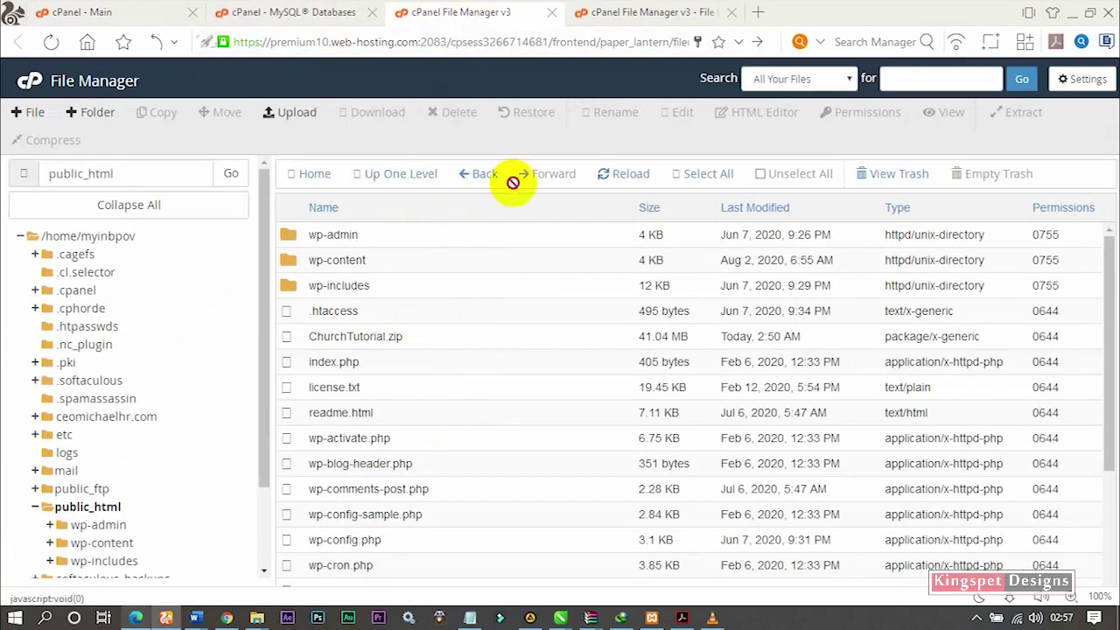
left_click(624, 178)
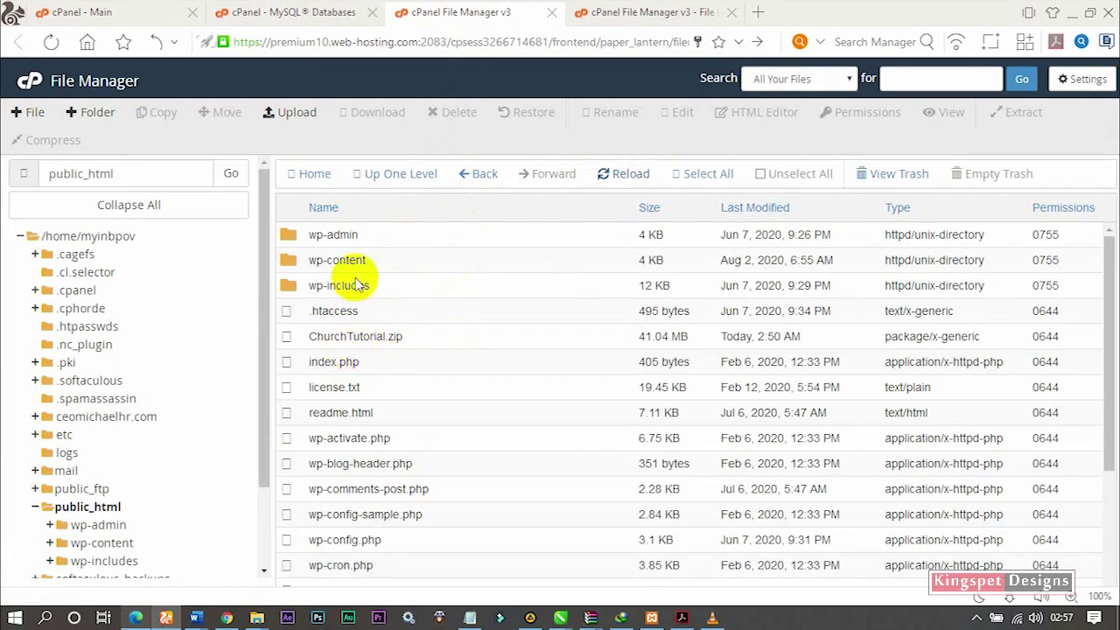
left_click(358, 539)
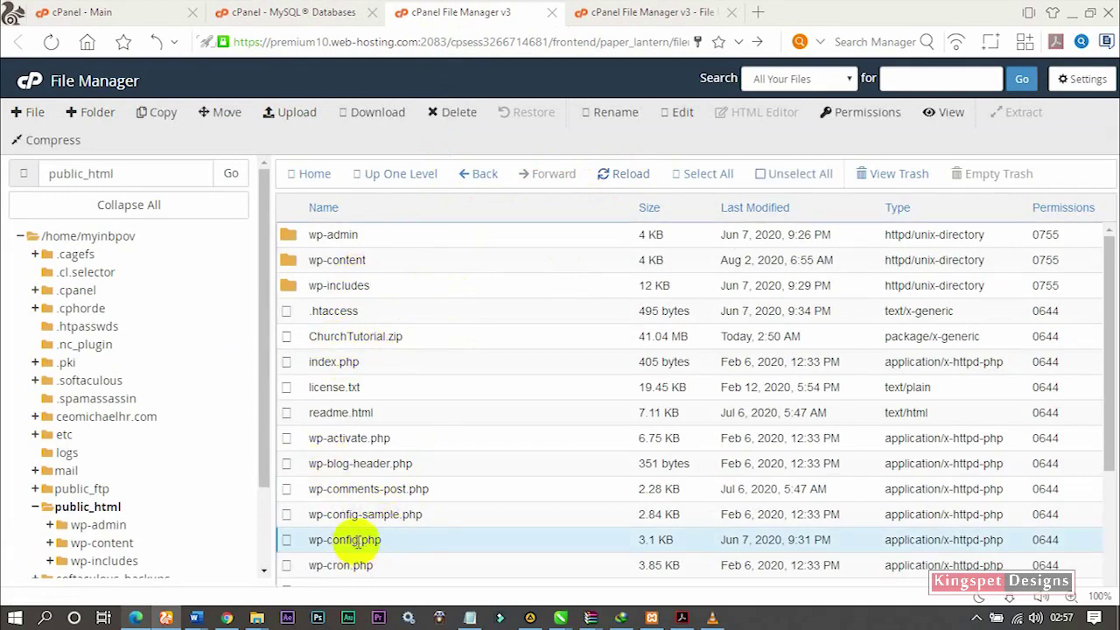
scroll(425, 533, "down", 2)
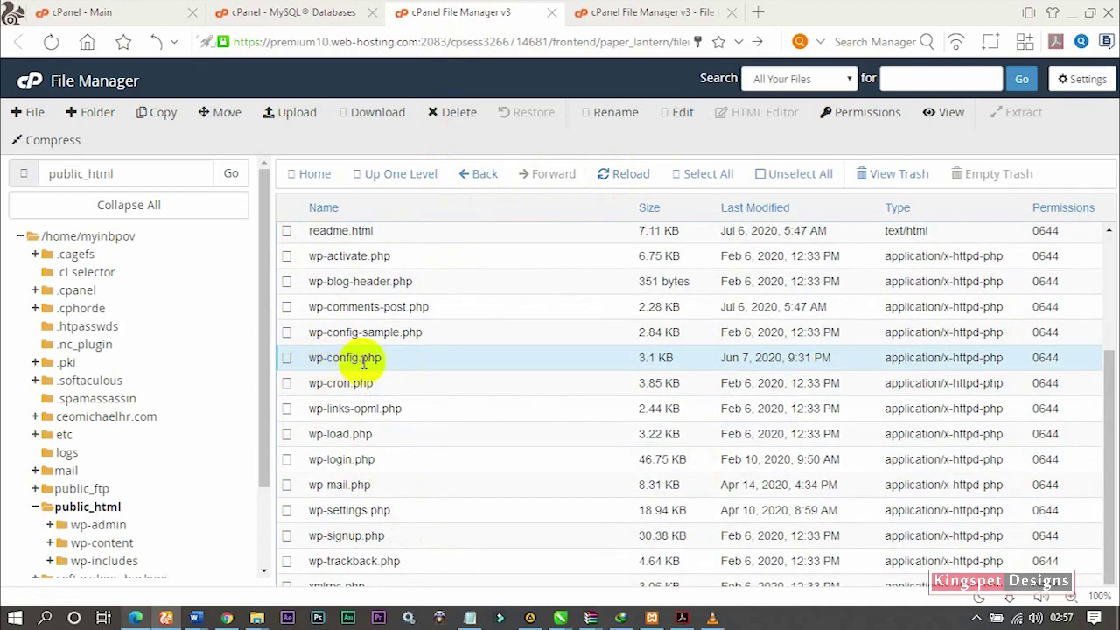
right_click(365, 359)
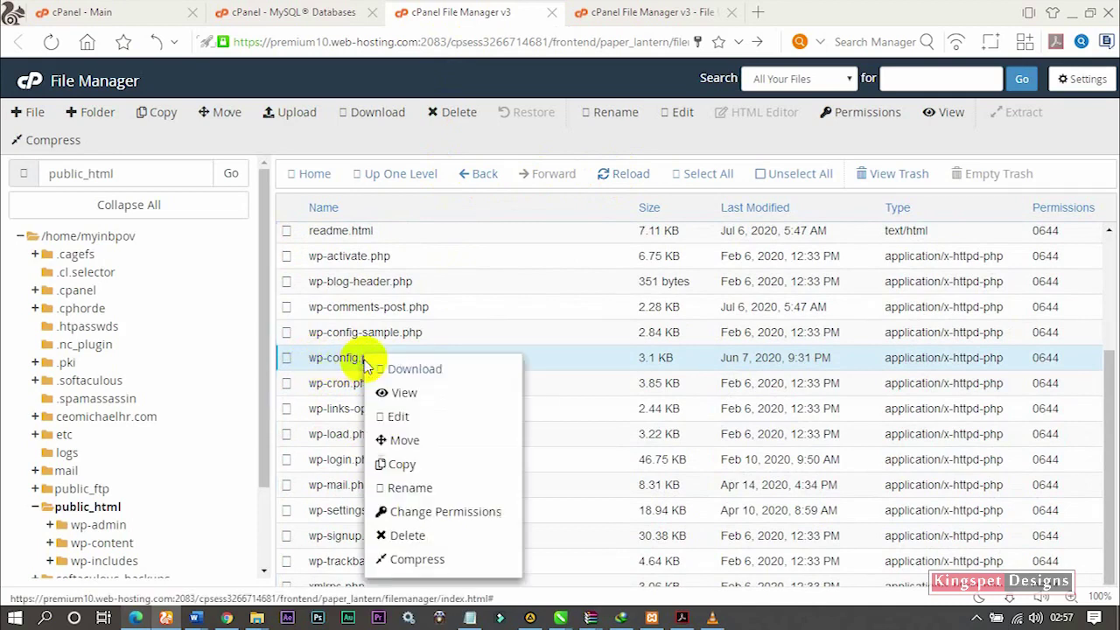
left_click(404, 417)
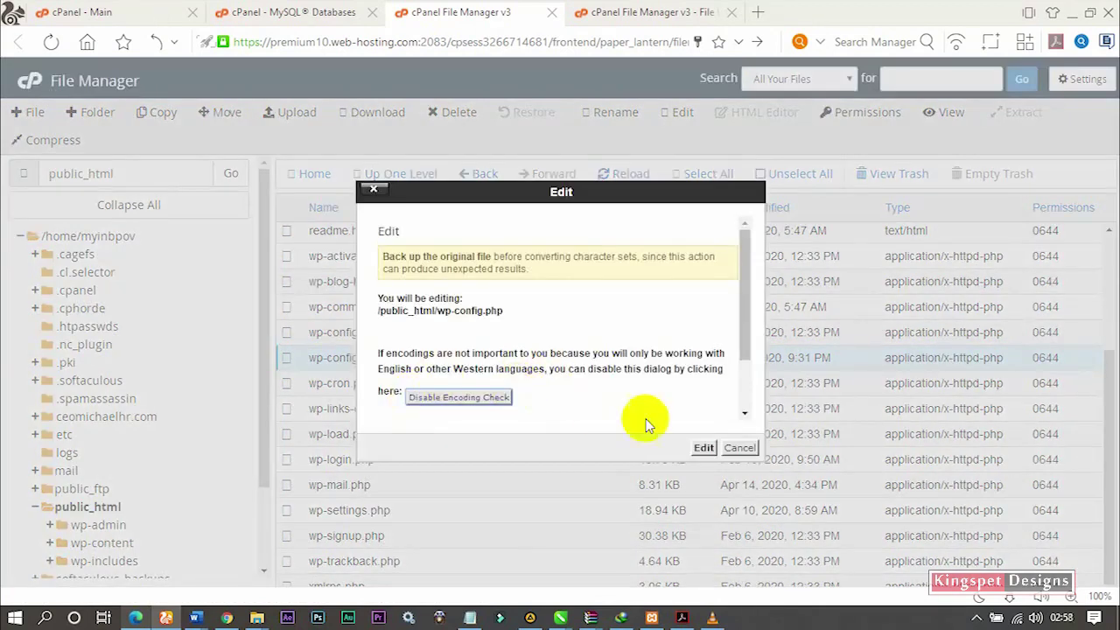
left_click(702, 448)
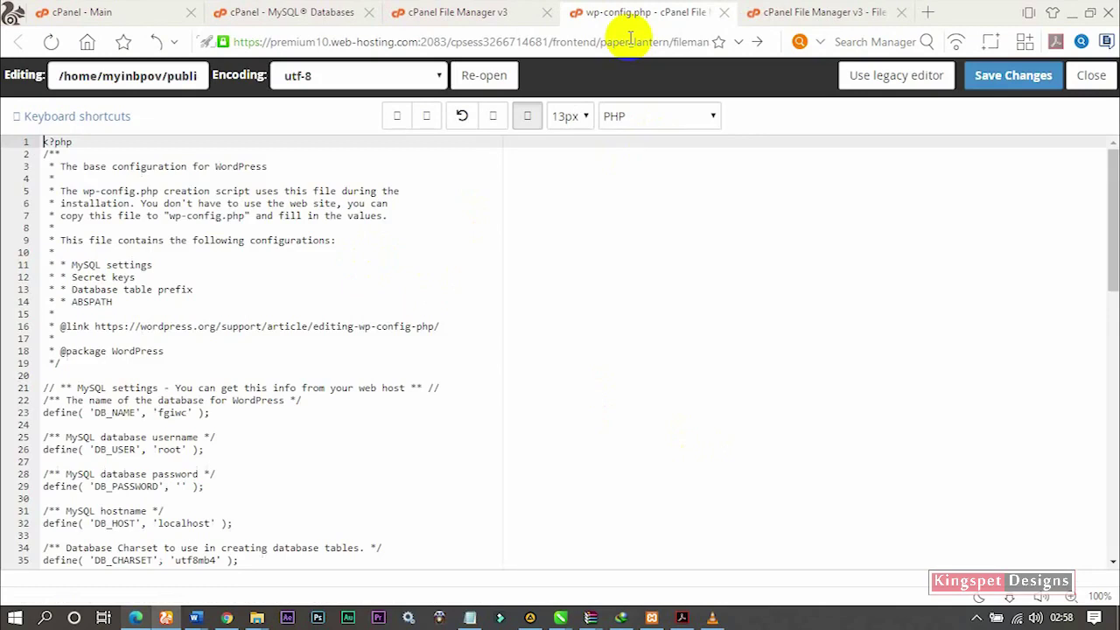
Step: Replace the DB_NAME value in wp-config.php with the database name recorded in Notepad, myinbpov_fgiwc
scroll(200, 447, "down", 1)
scroll(200, 447, "down", 1)
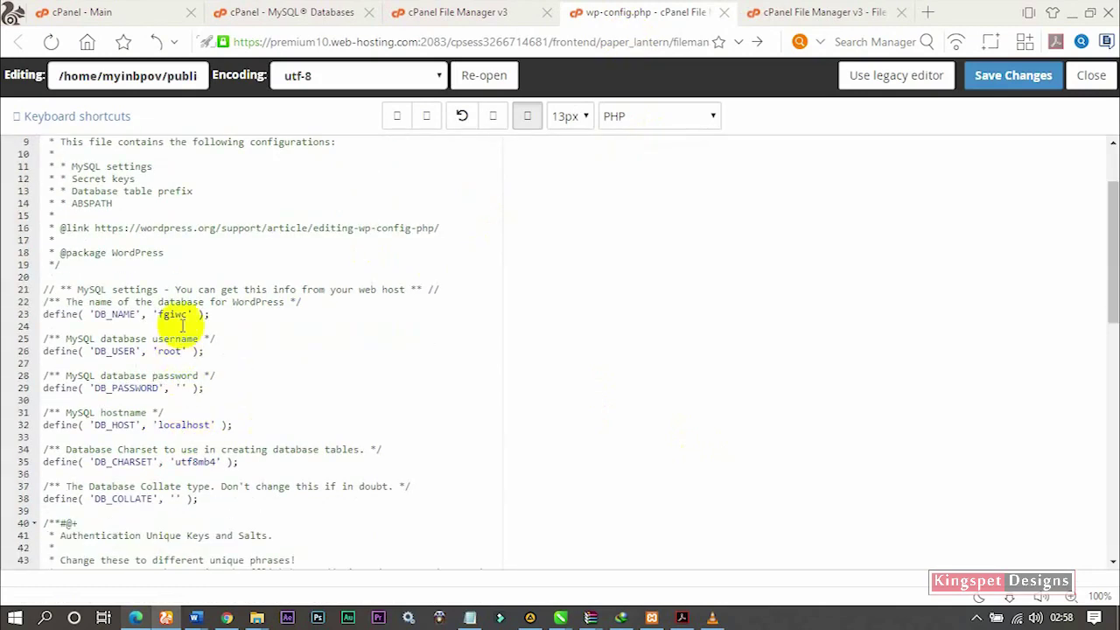
left_click_drag(187, 314, 163, 316)
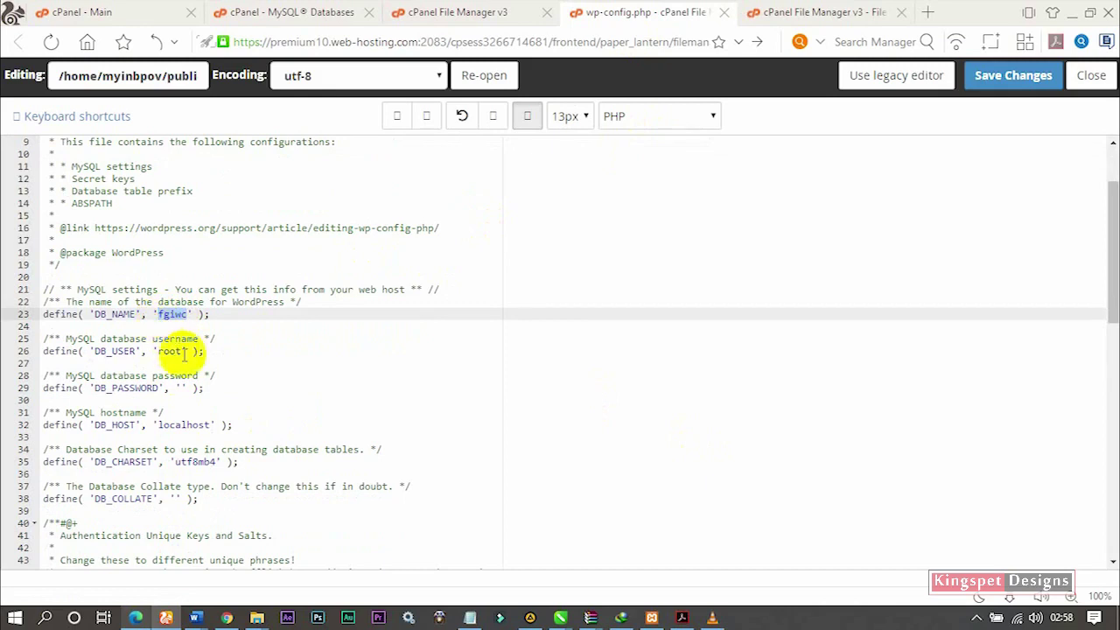
left_click_drag(181, 351, 158, 352)
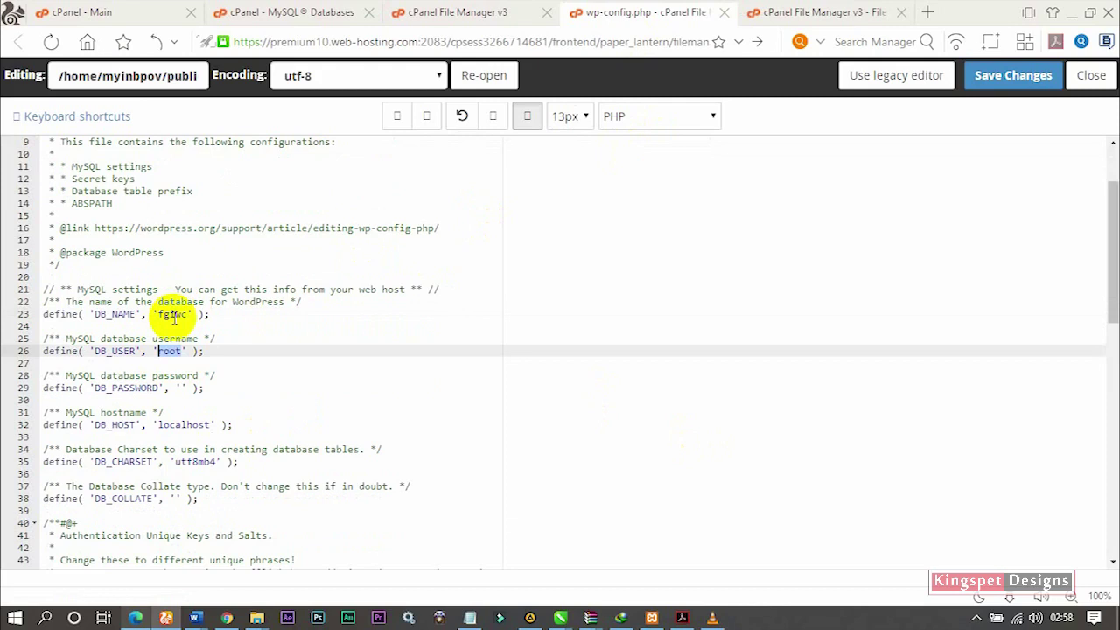
left_click(470, 617)
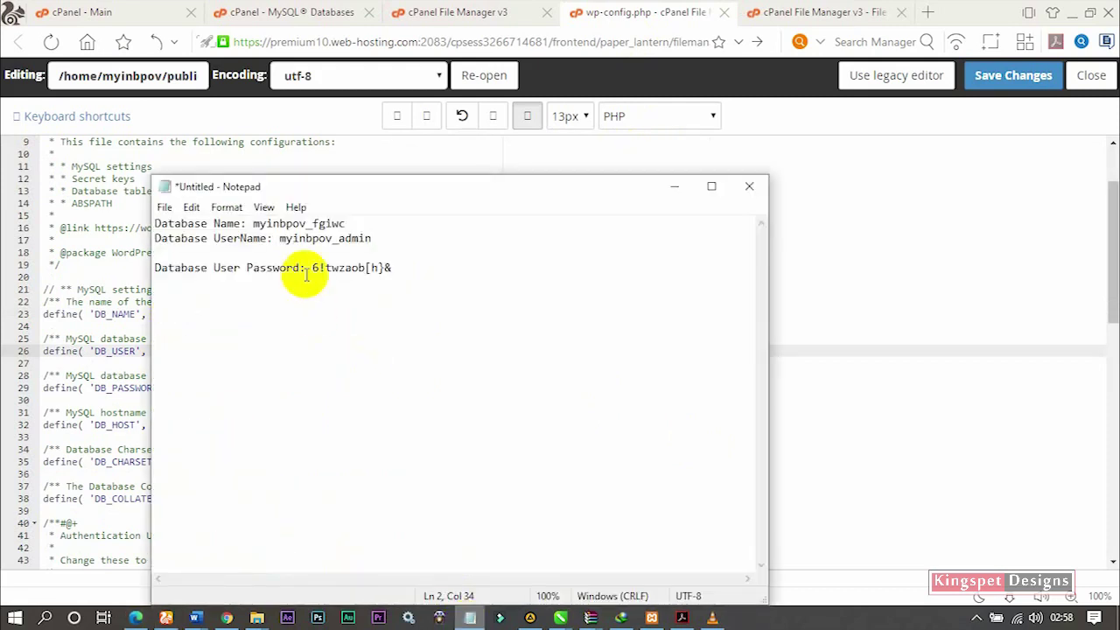
left_click_drag(347, 224, 258, 227)
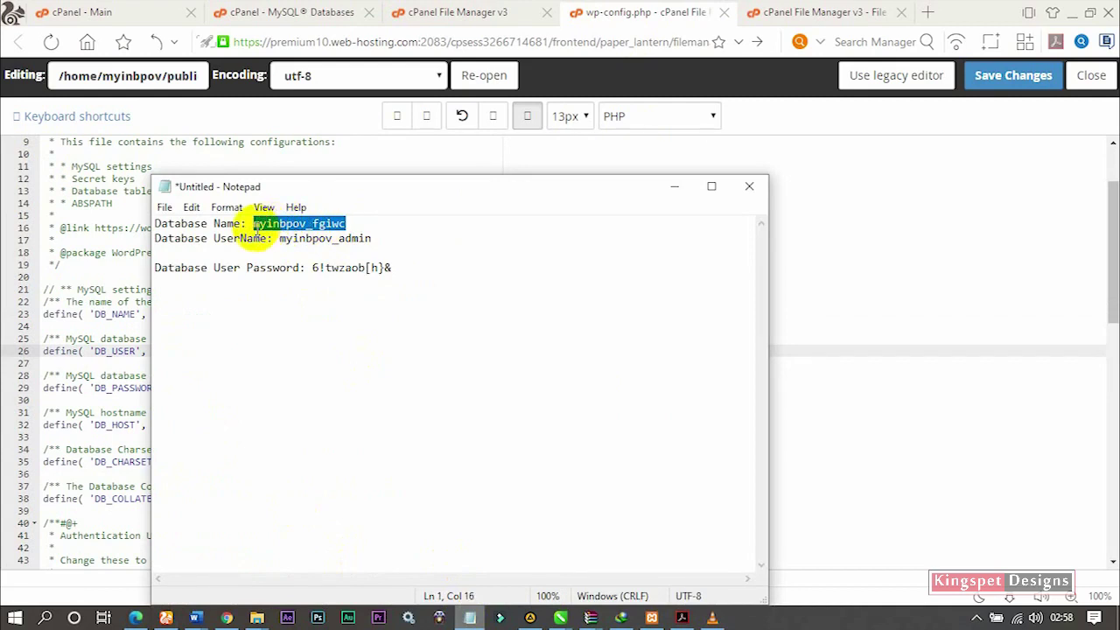
left_click(896, 218)
double_click(185, 313)
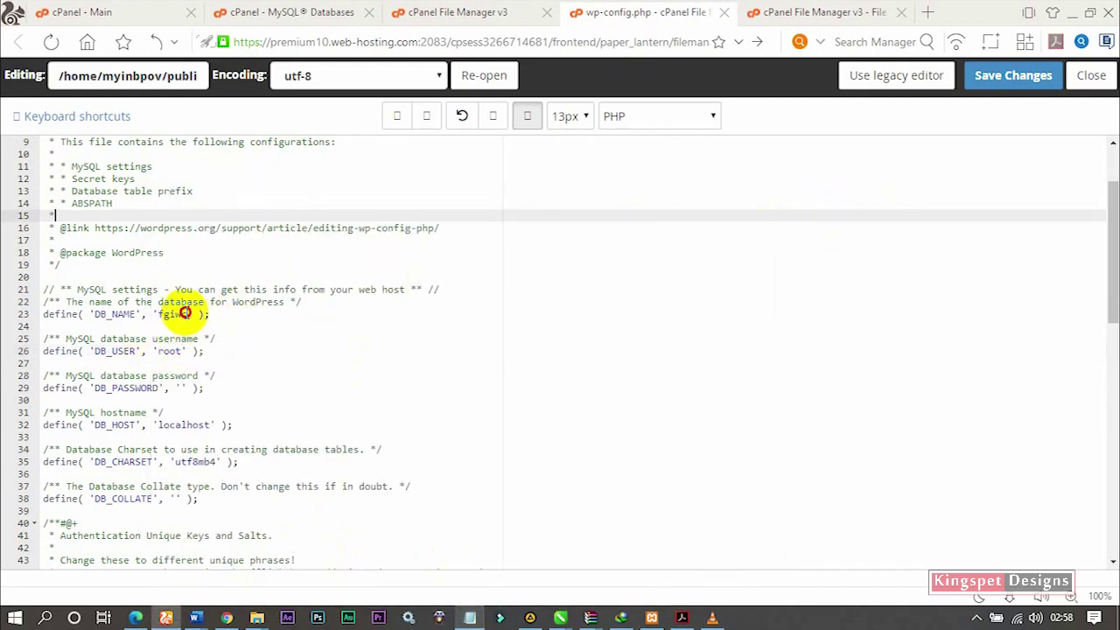
double_click(185, 314)
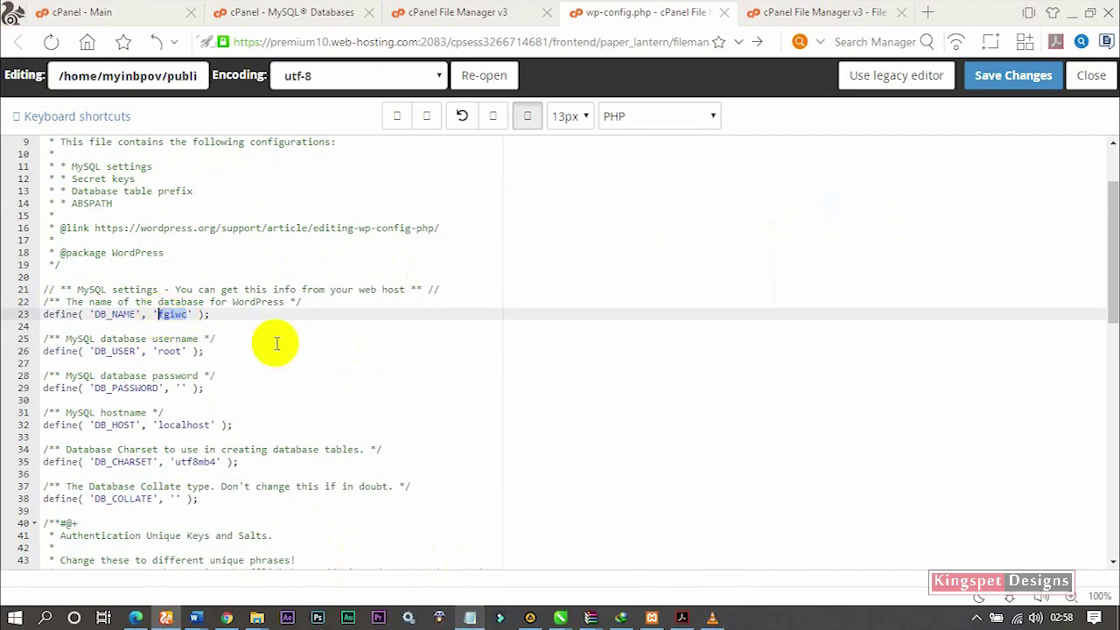
type("myinbpov_fgiwc")
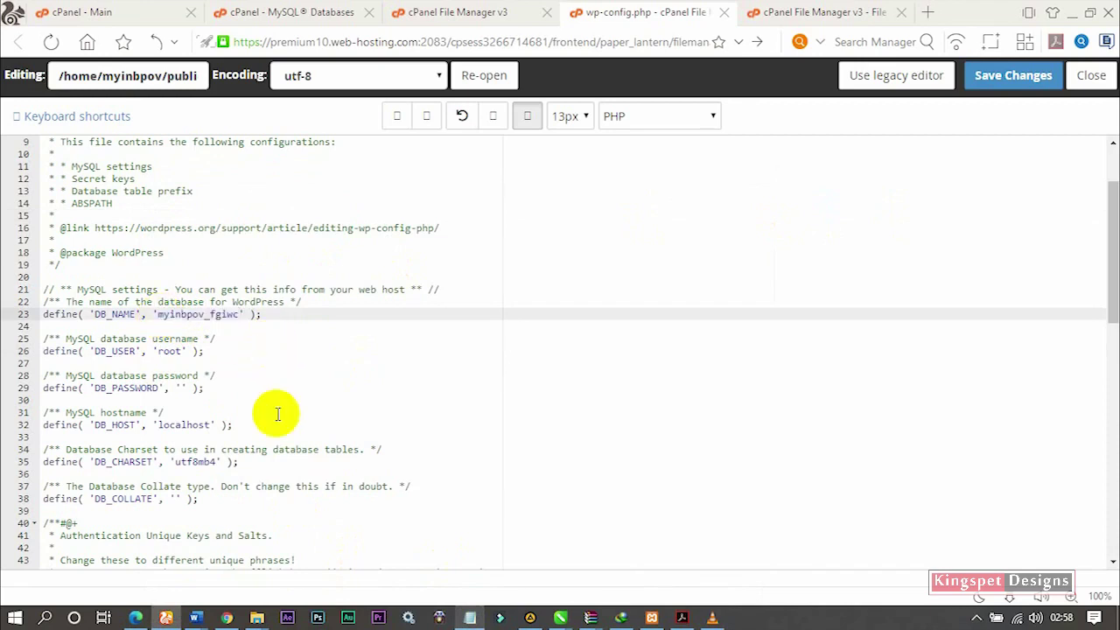
Step: Replace the DB_USER value in wp-config.php with the database username recorded in Notepad, myinbpov_admin
left_click(467, 615)
left_click_drag(377, 238, 280, 238)
key("ctrl+c")
left_click(907, 230)
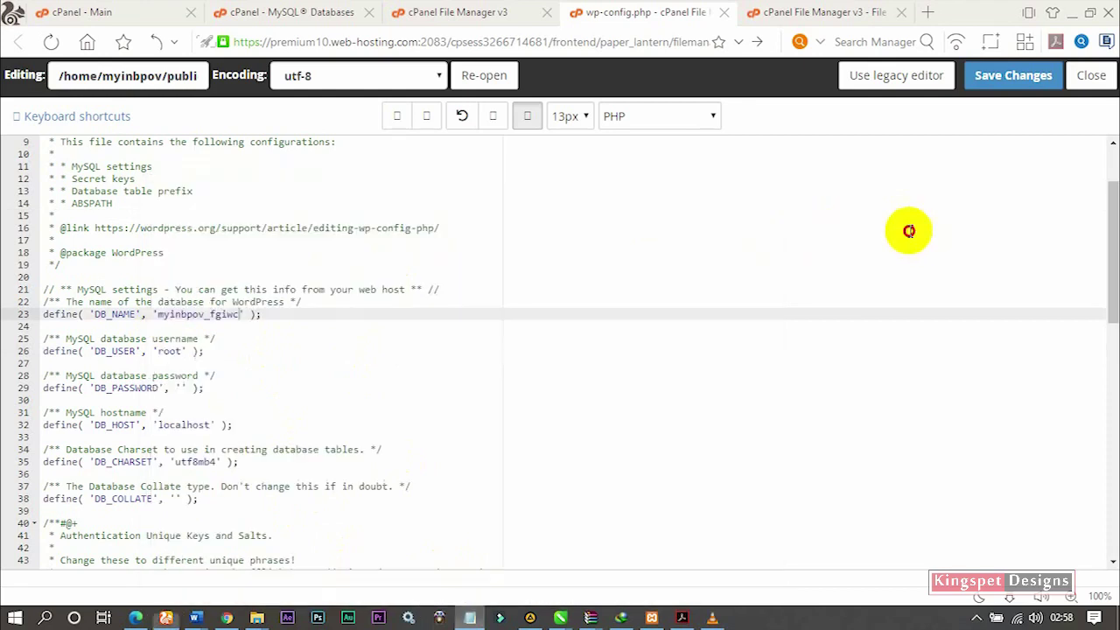
left_click(176, 353)
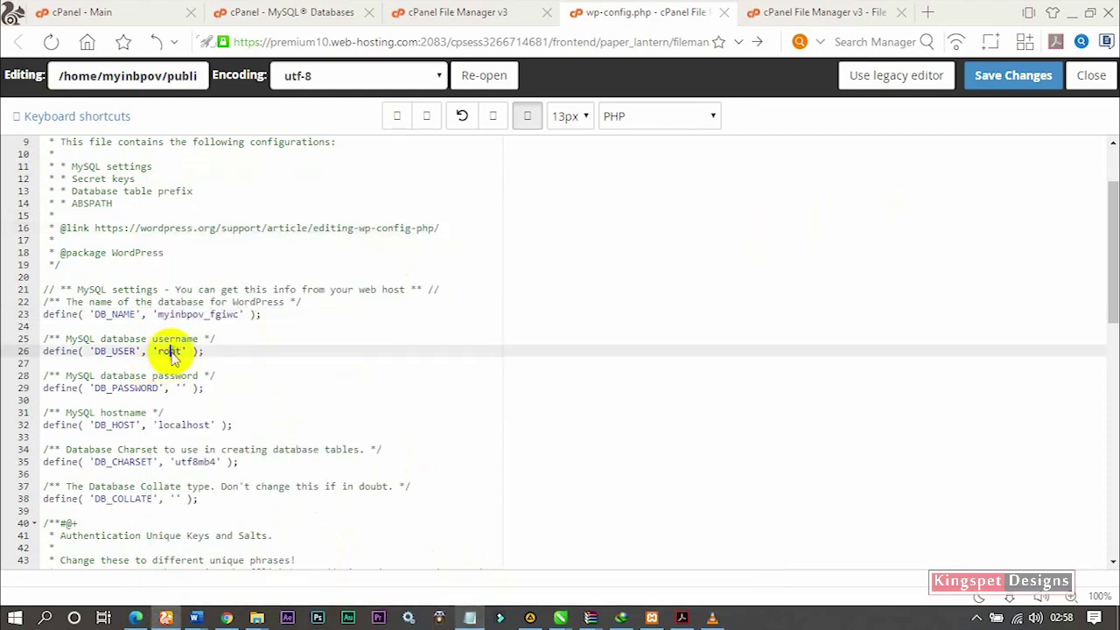
left_click_drag(179, 351, 160, 352)
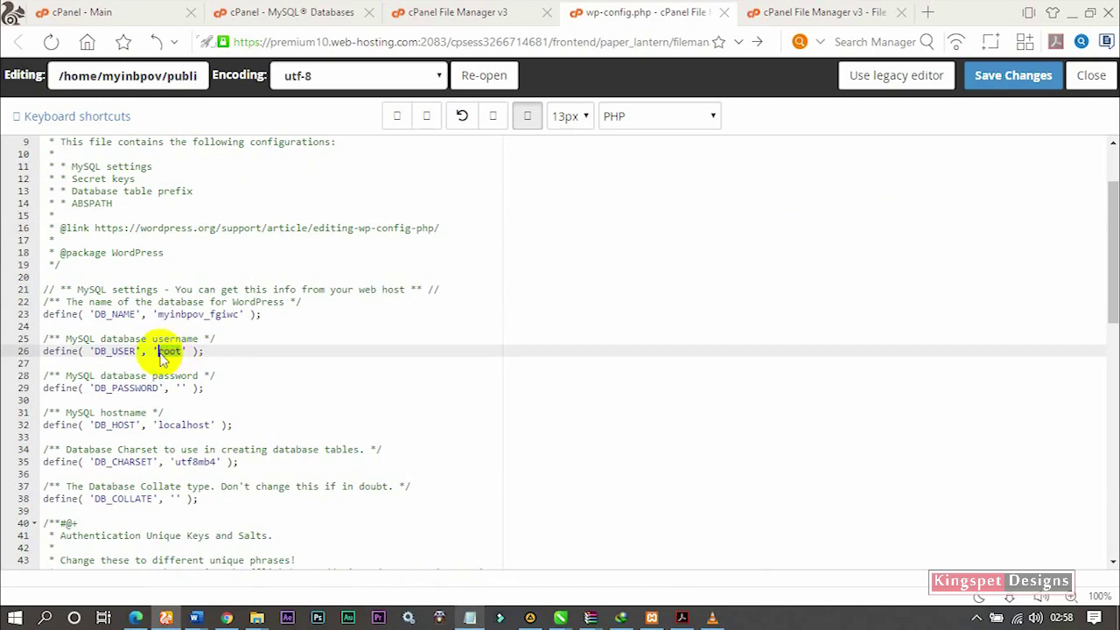
key("ctrl+v")
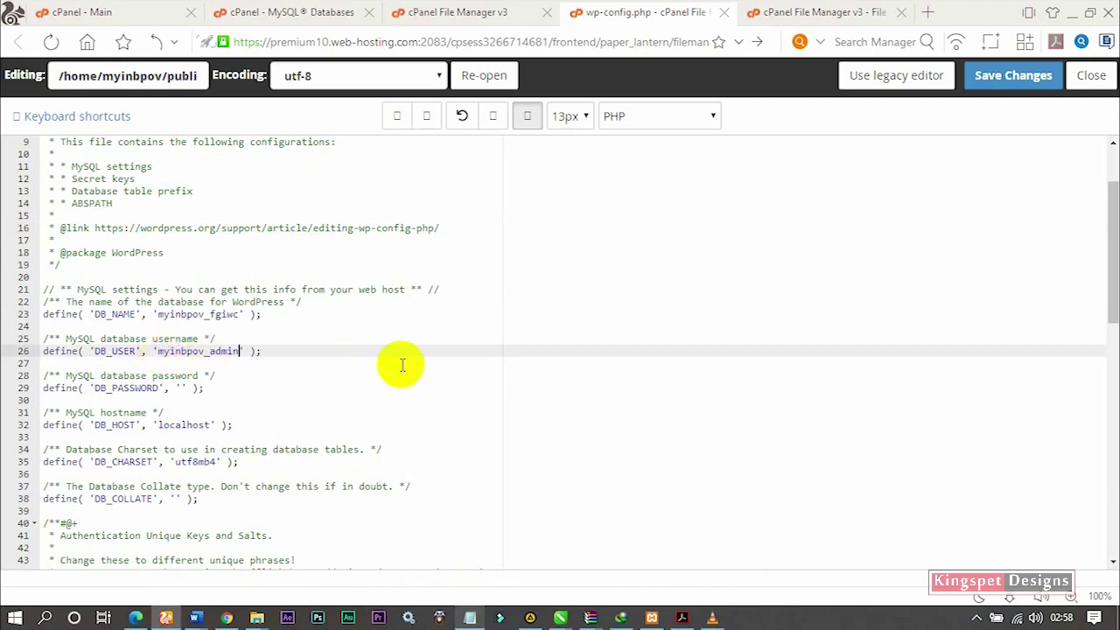
Step: Paste the database user's password from Notepad as the DB_PASSWORD value, and save and close wp-config.php
left_click(470, 618)
left_click_drag(390, 268, 313, 268)
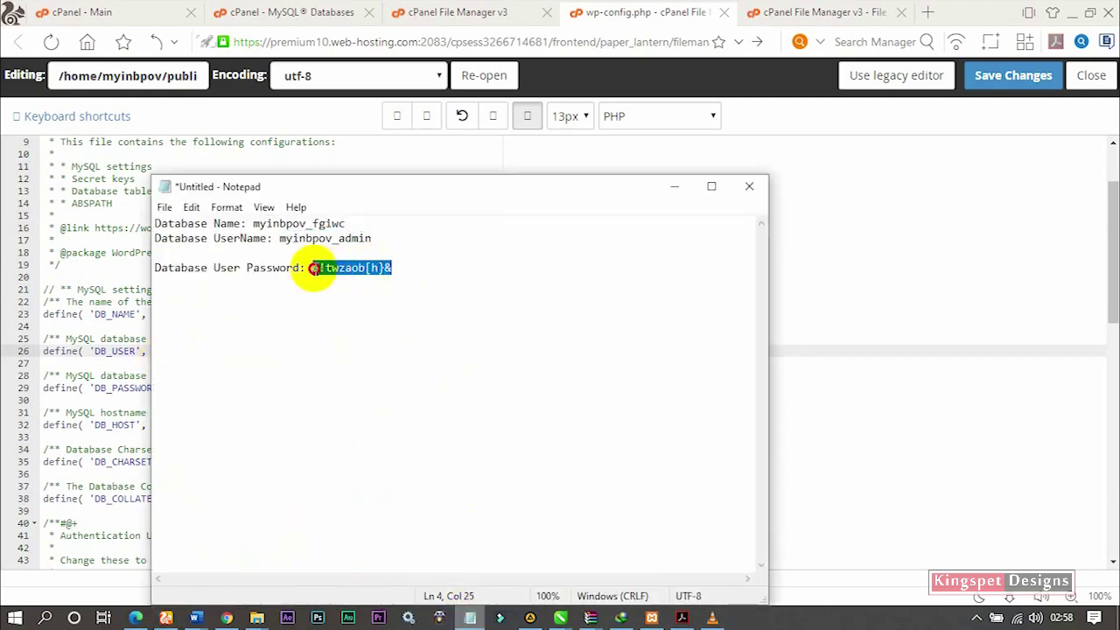
left_click(817, 253)
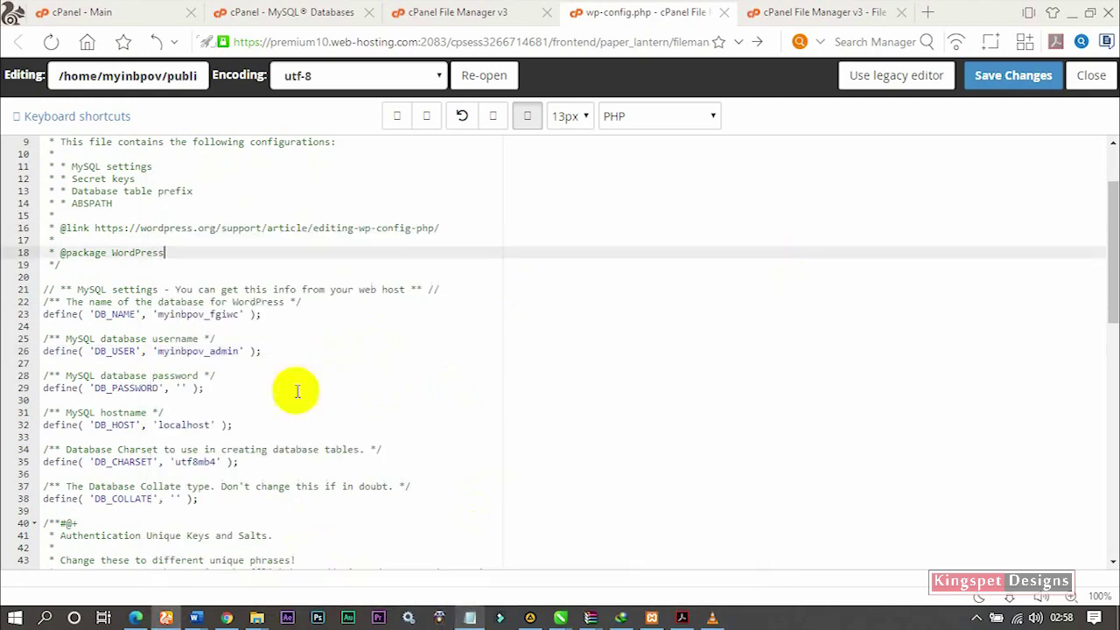
left_click(179, 388)
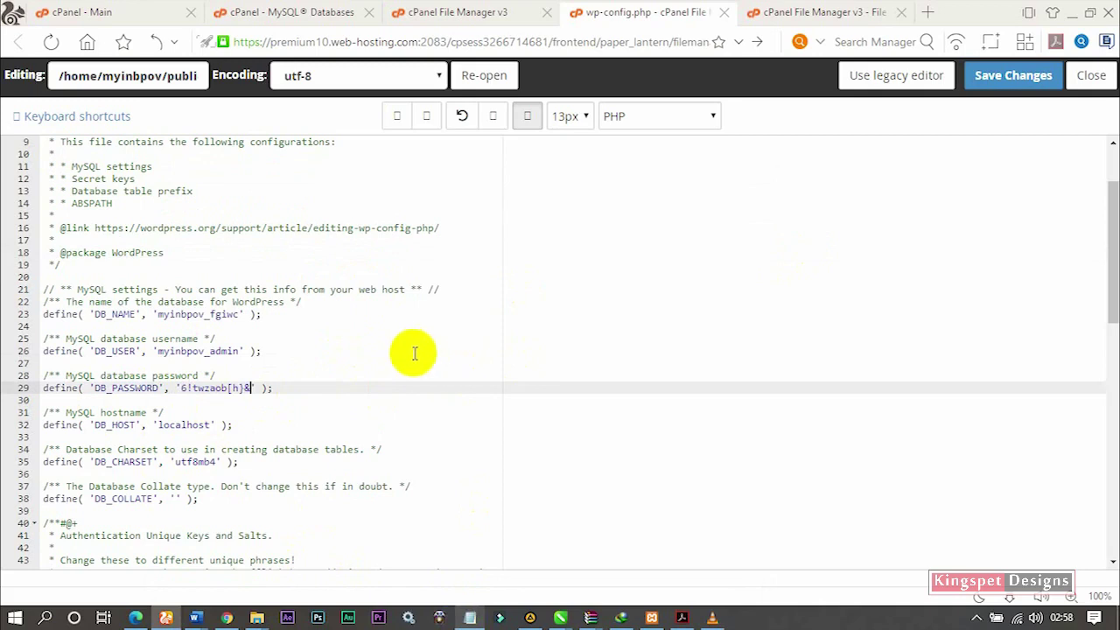
left_click(1030, 84)
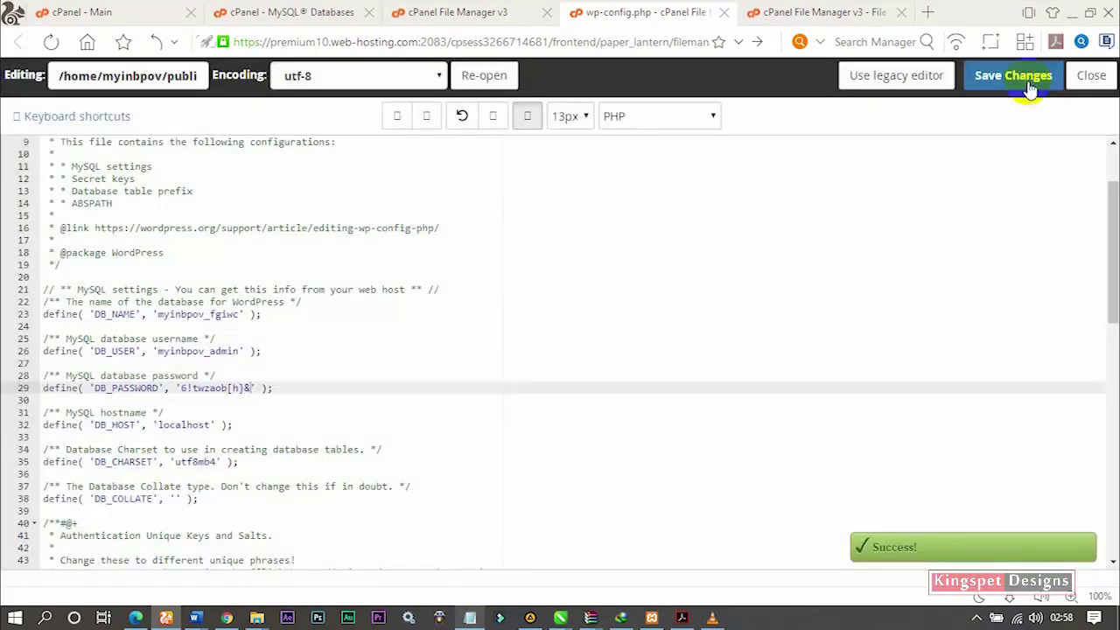
left_click(1092, 75)
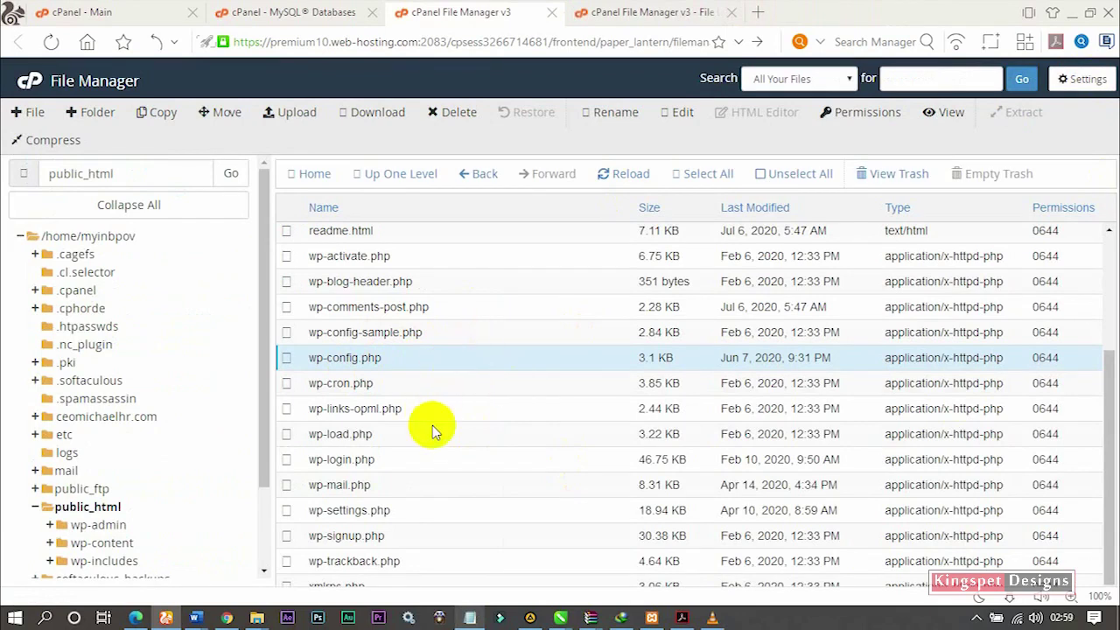
Step: Locate the exported fgiwc SQL file in the Downloads folder and open the myinbpov_fgiwc database in cPanel's phpMyAdmin
left_click(112, 12)
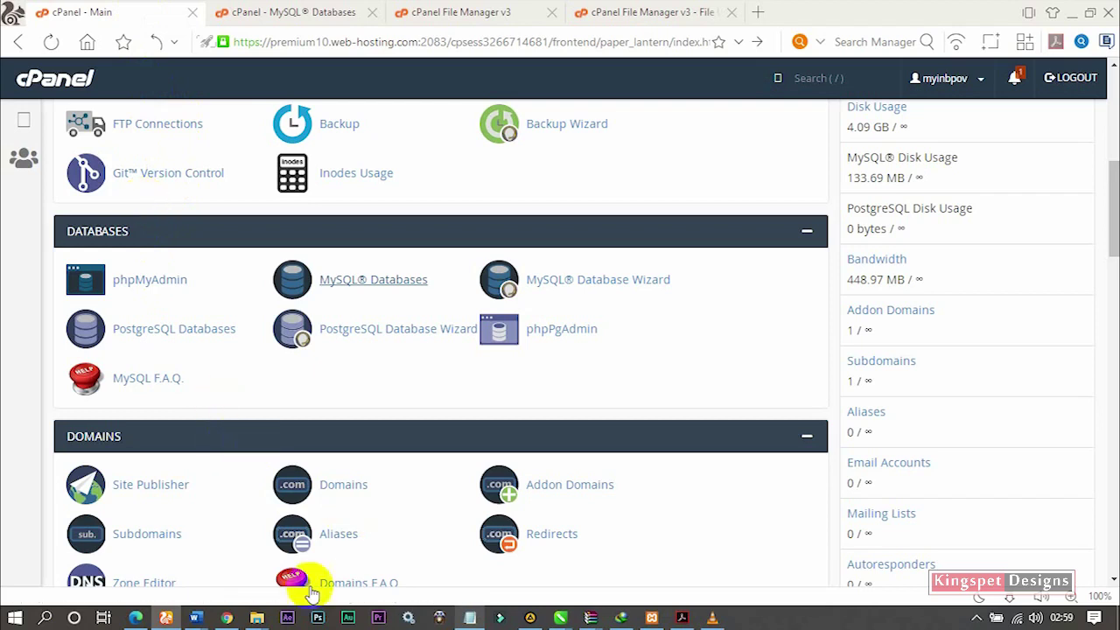
left_click(258, 618)
left_click(636, 545)
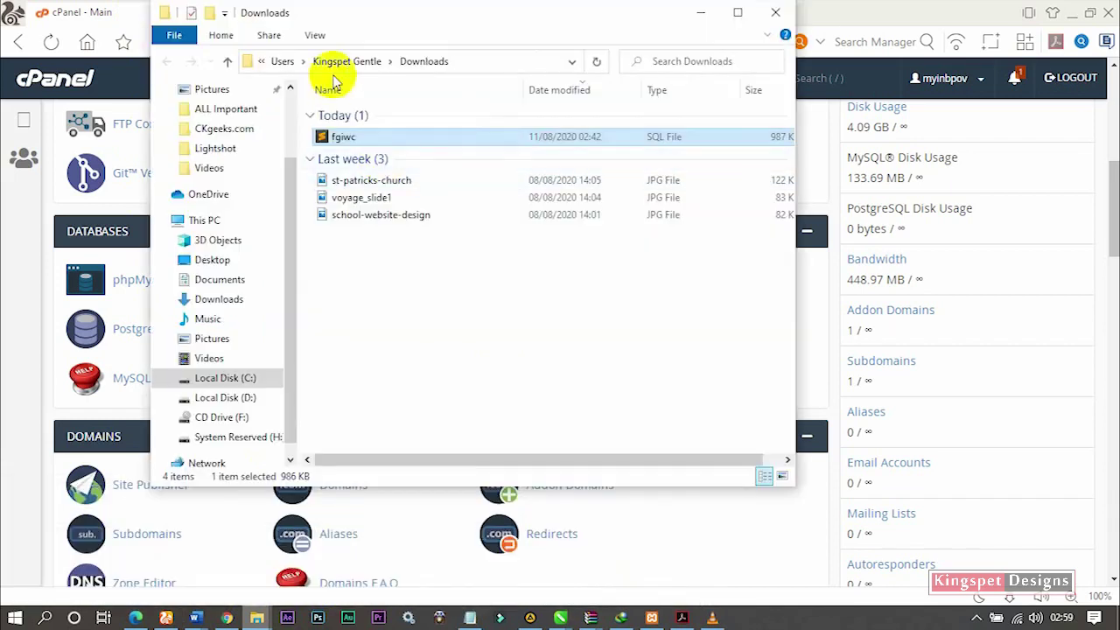
left_click(4, 275)
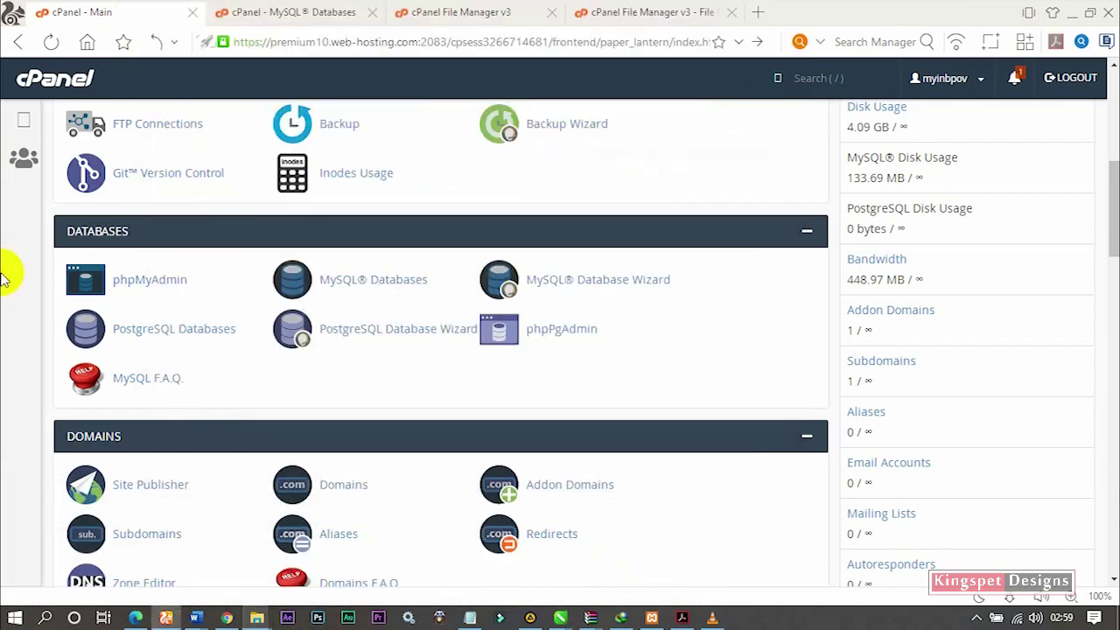
left_click(173, 284)
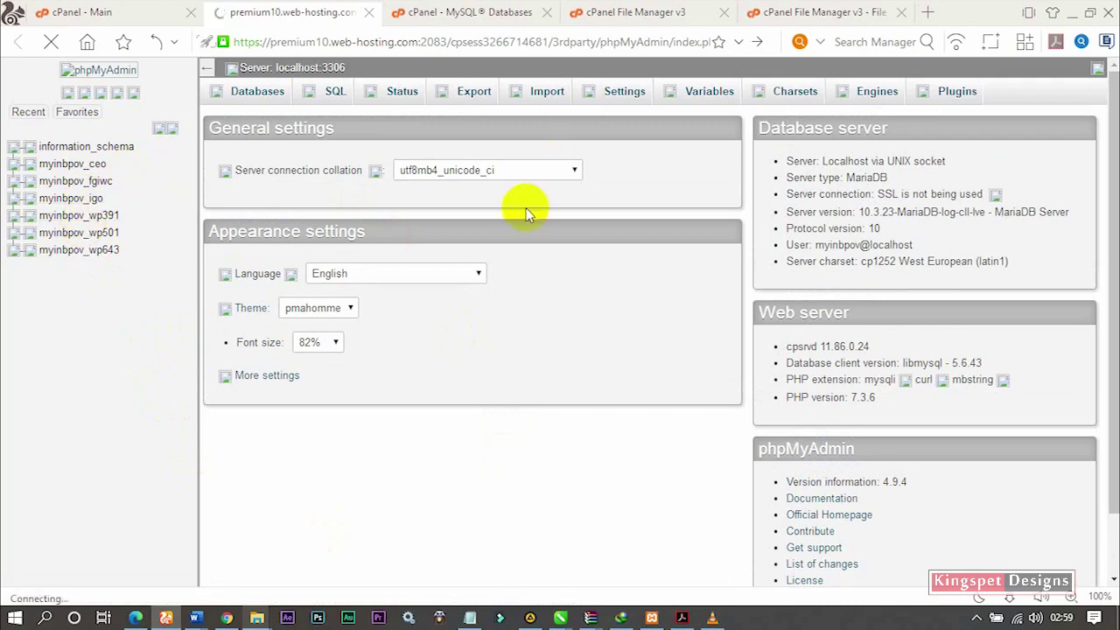
left_click(99, 188)
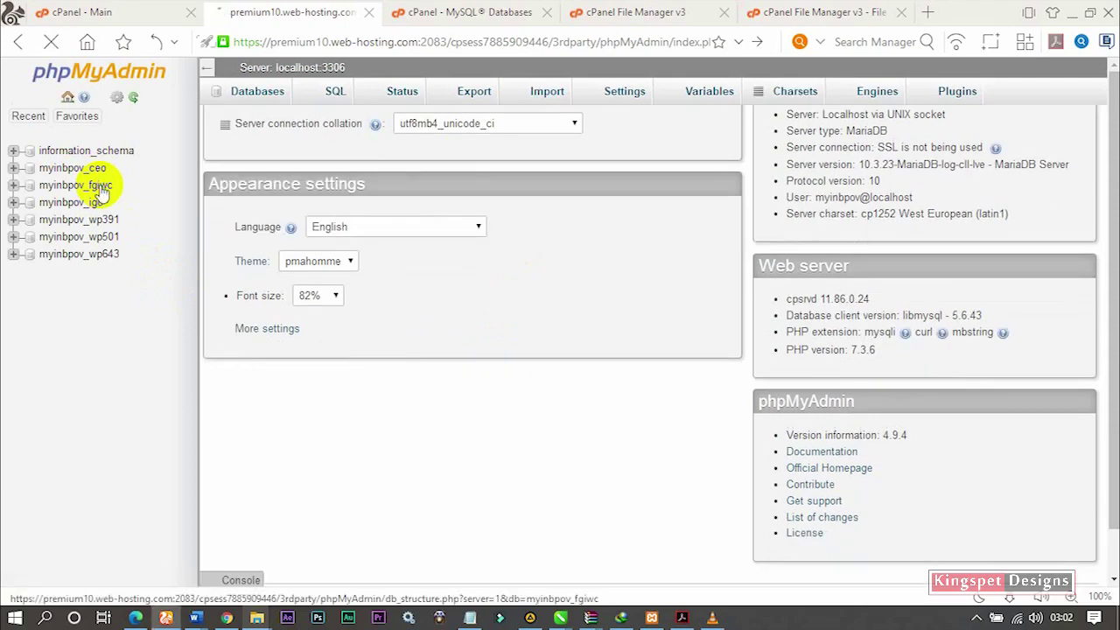
left_click(101, 193)
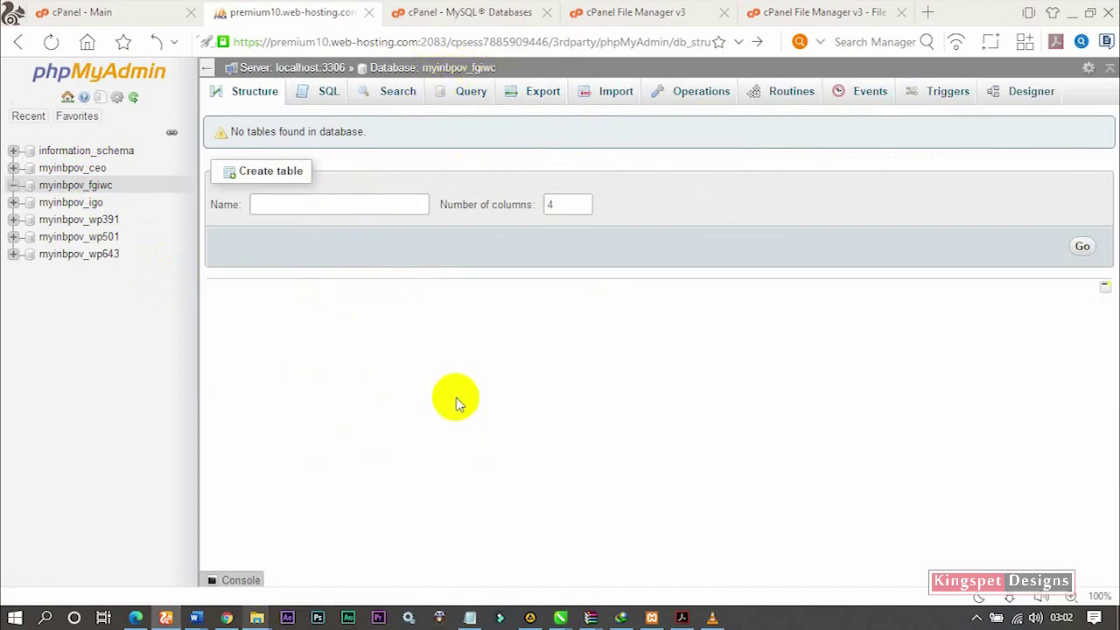
Step: Choose fgiwc.sql from the Downloads folder as the file to import into the myinbpov_fgiwc database
left_click(614, 95)
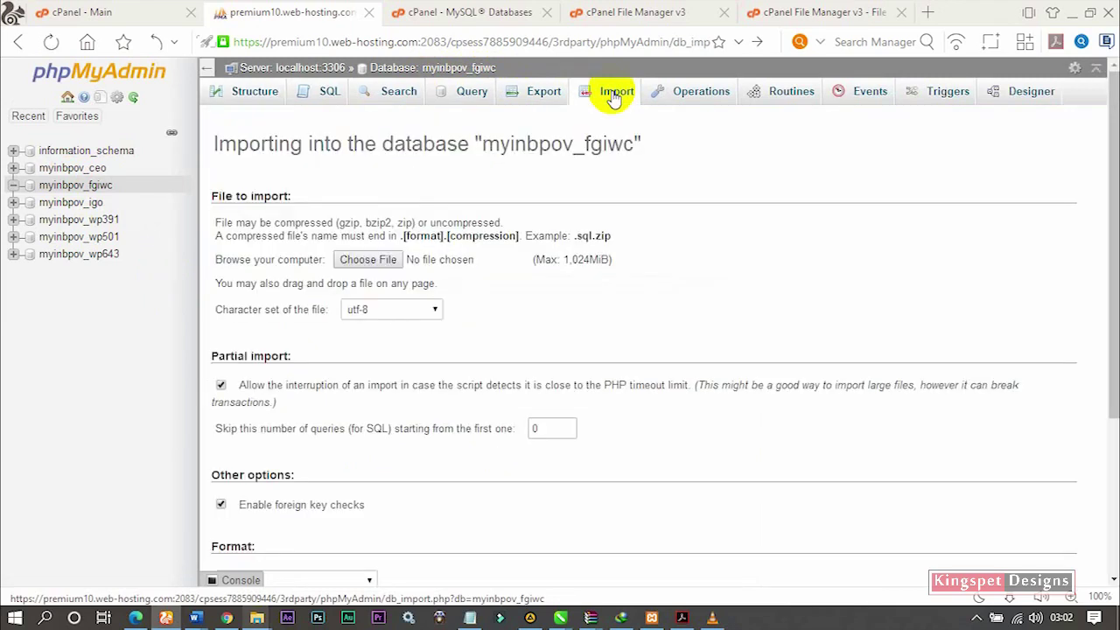
left_click(390, 263)
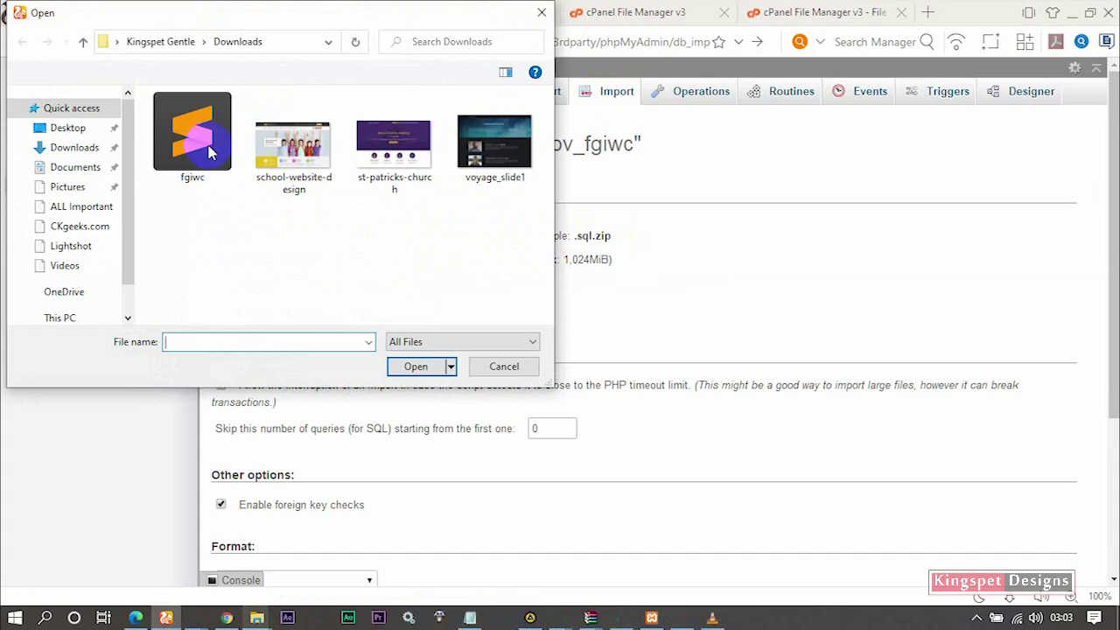
left_click(210, 153)
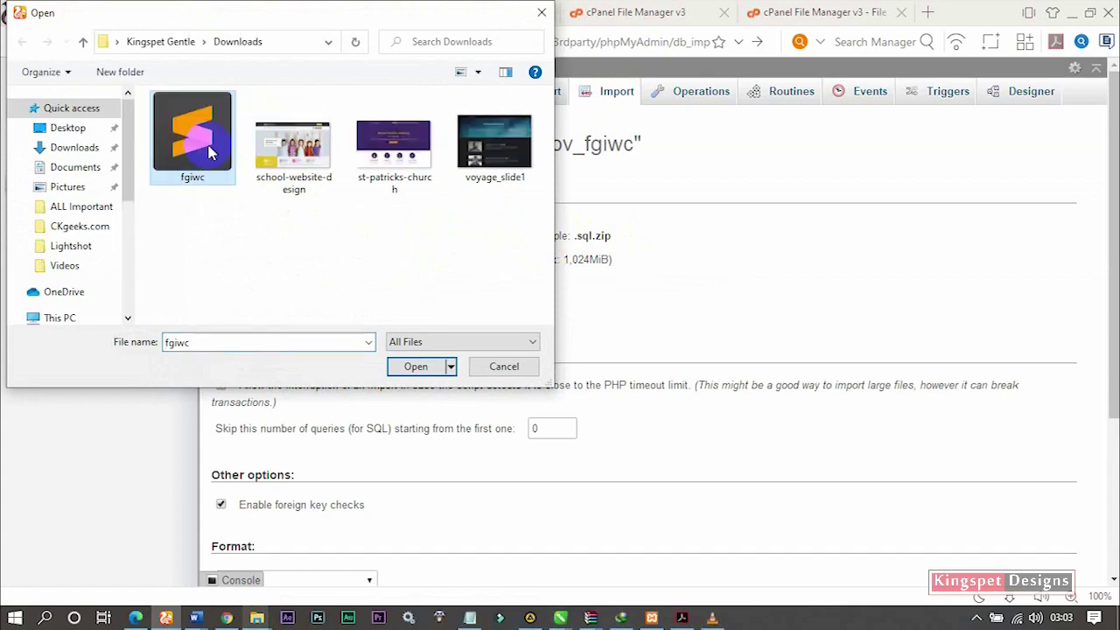
left_click(415, 367)
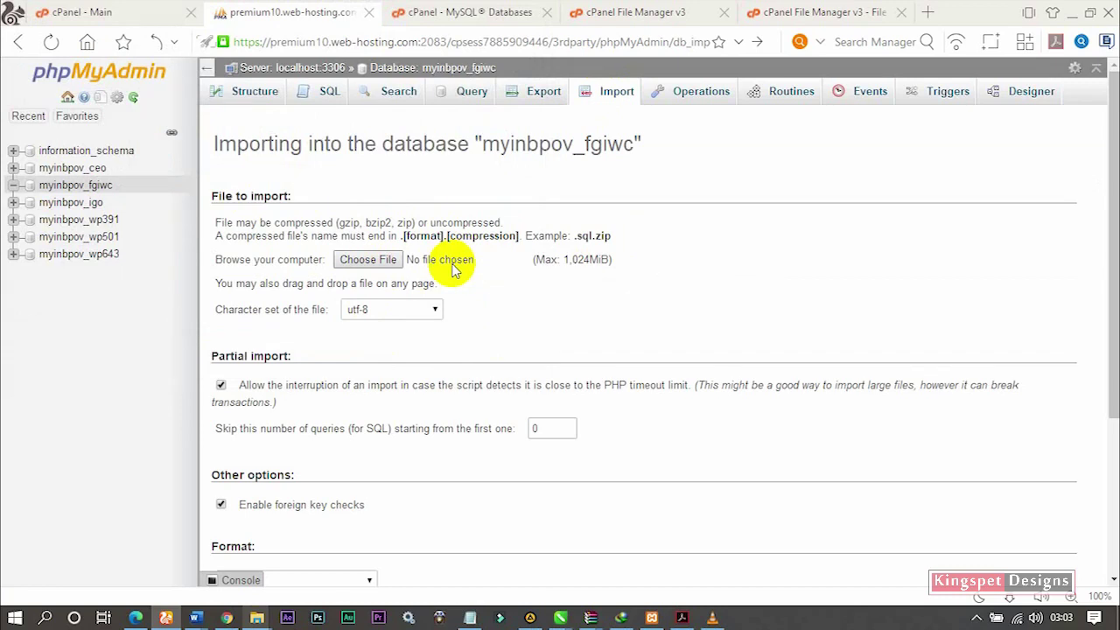
left_click(411, 265)
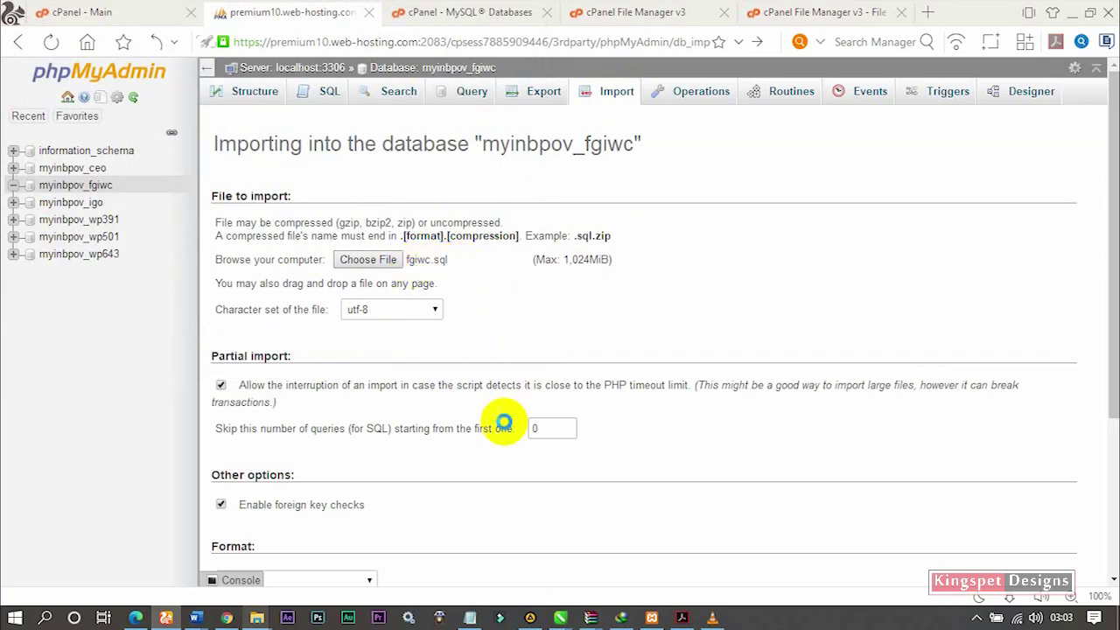
scroll(504, 424, "down", 1)
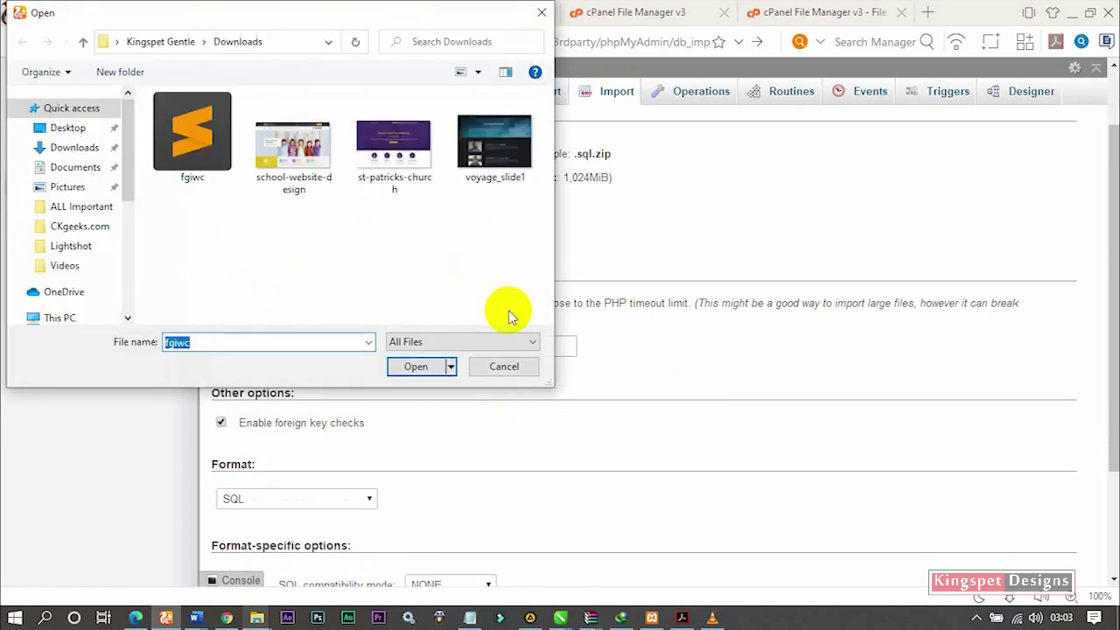
key("Return")
scroll(482, 271, "down", 2)
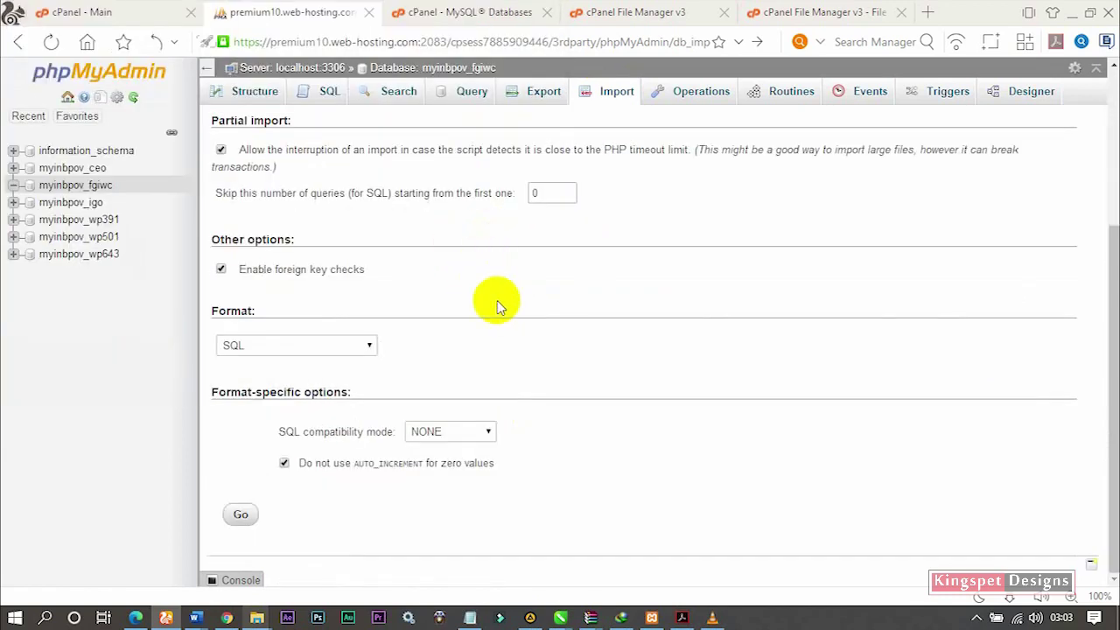
scroll(497, 300, "up", 3)
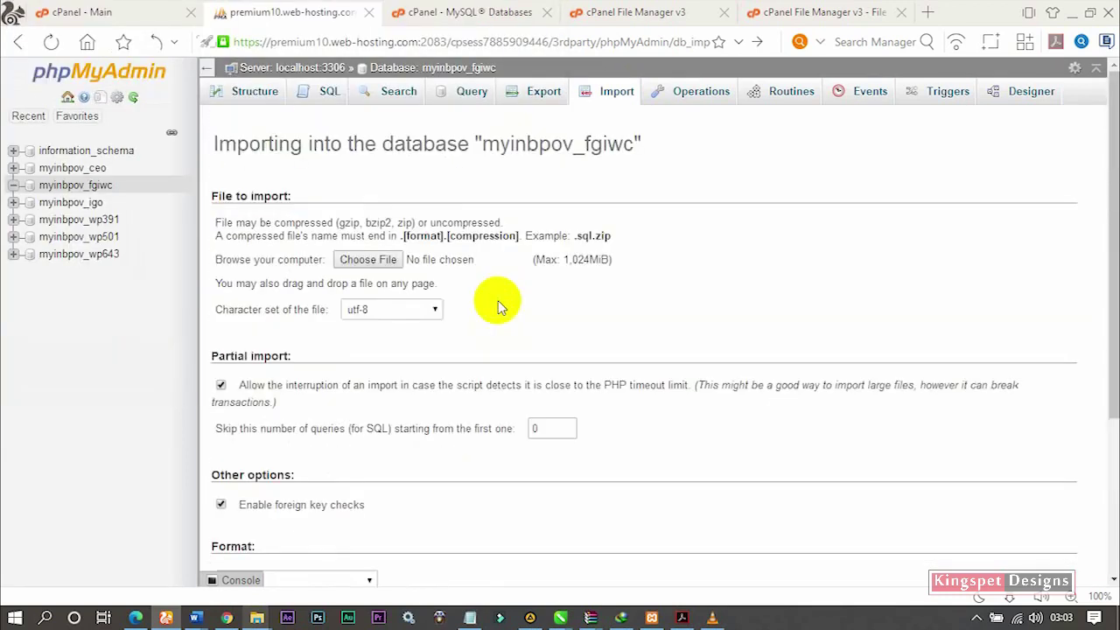
Step: Choose fgiwc.sql from the Downloads folder again and run the import into the myinbpov_fgiwc database
left_click(369, 259)
left_click(194, 127)
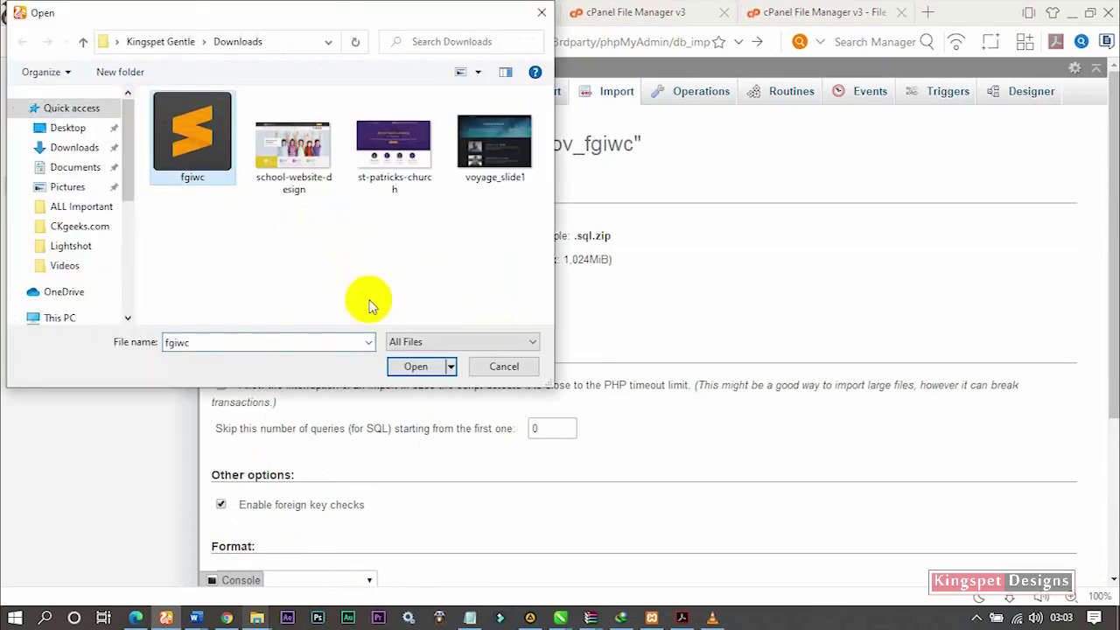
left_click(409, 366)
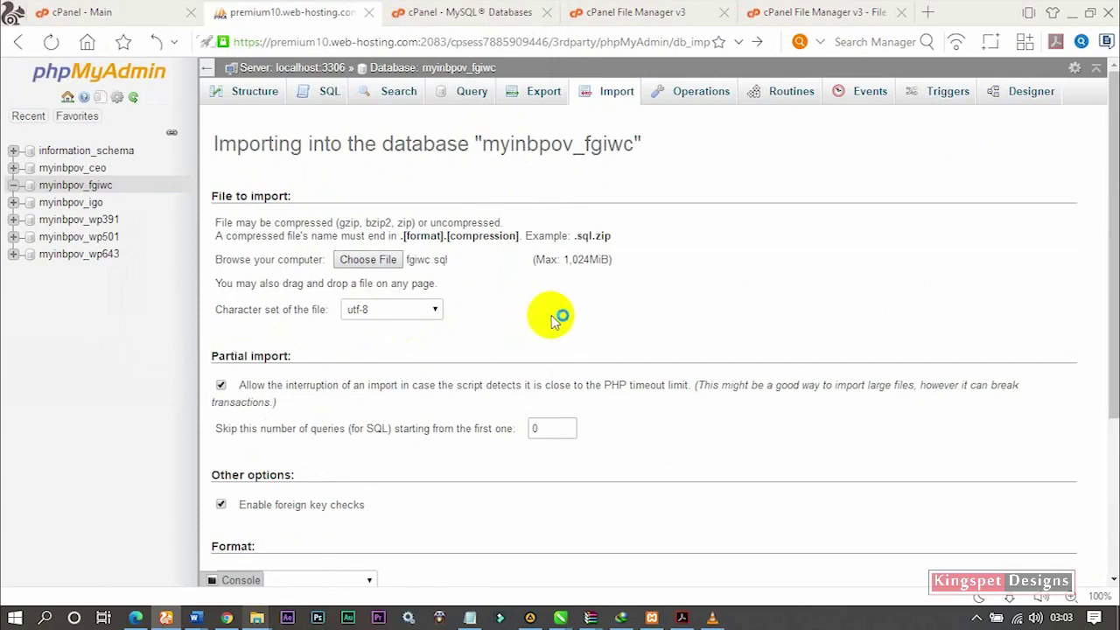
scroll(451, 289, "down", 3)
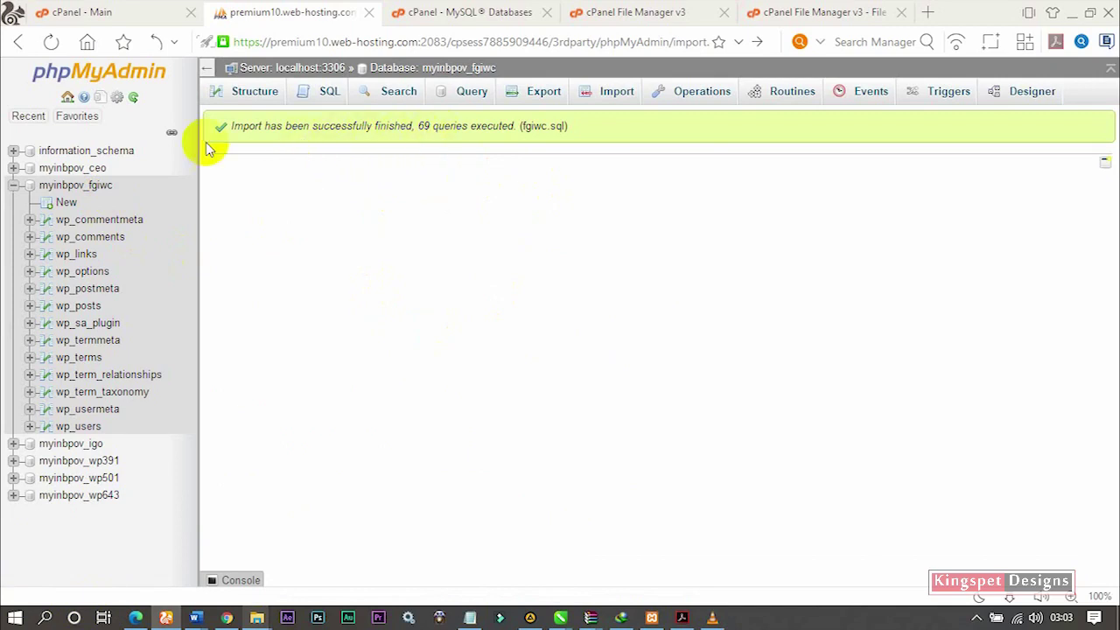
Step: Show the tables of the myinbpov_fgiwc database and browse the rows of wp_options
left_click(92, 189)
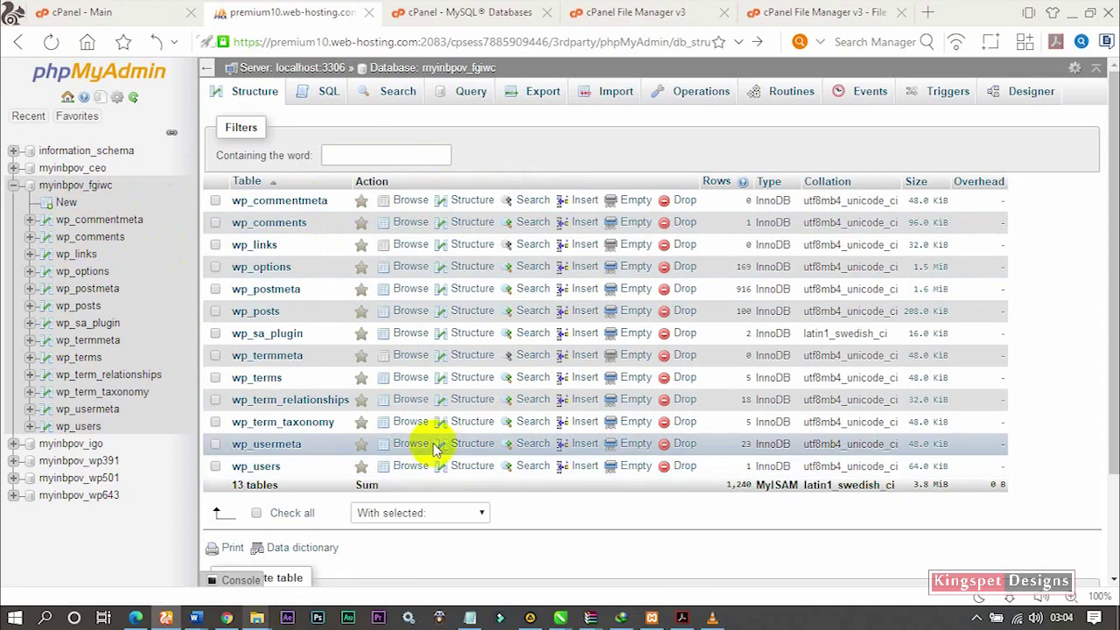
right_click(87, 277)
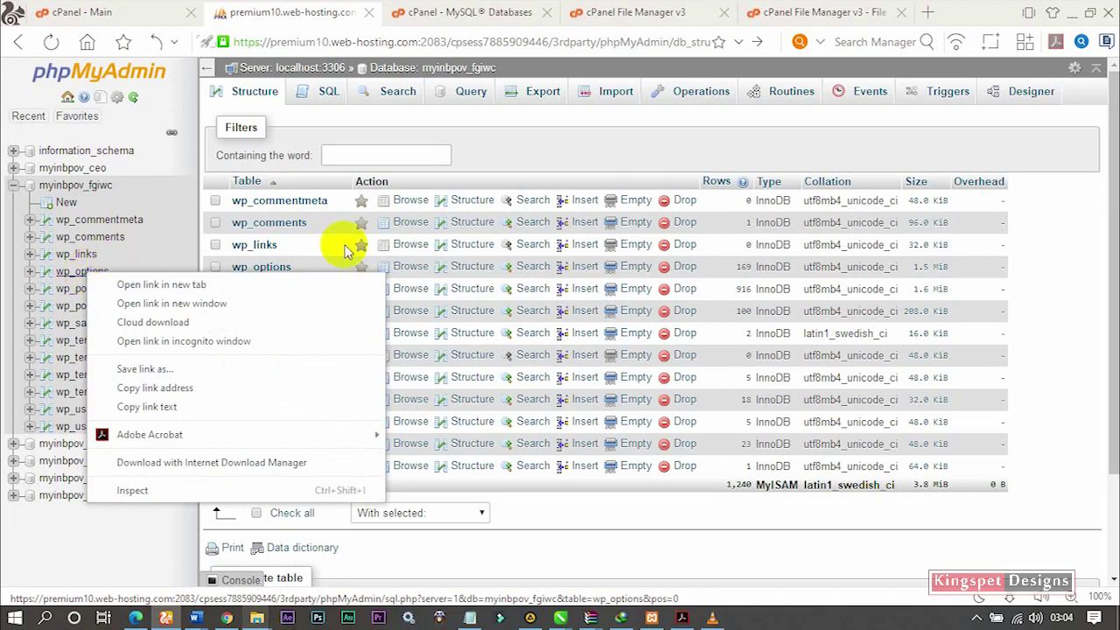
left_click(277, 265)
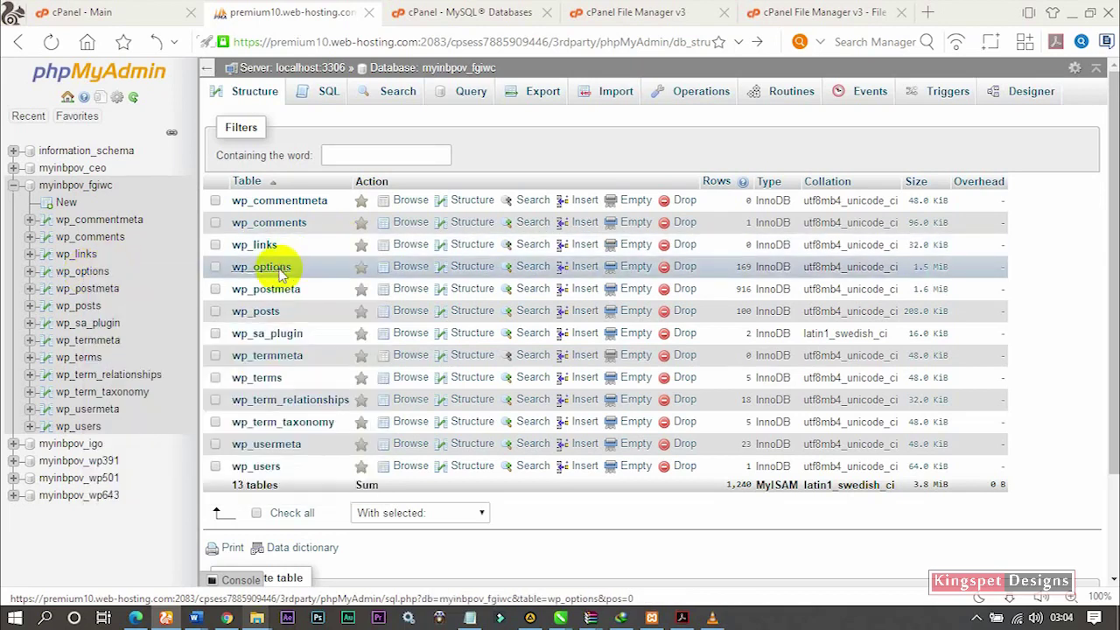
left_click(280, 272)
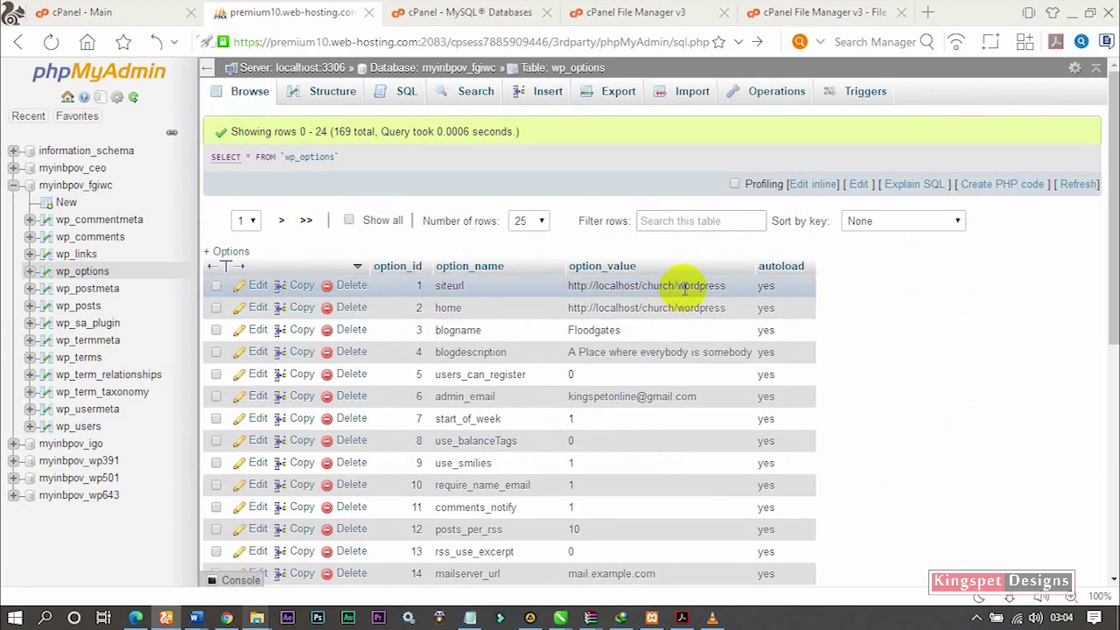
left_click(226, 618)
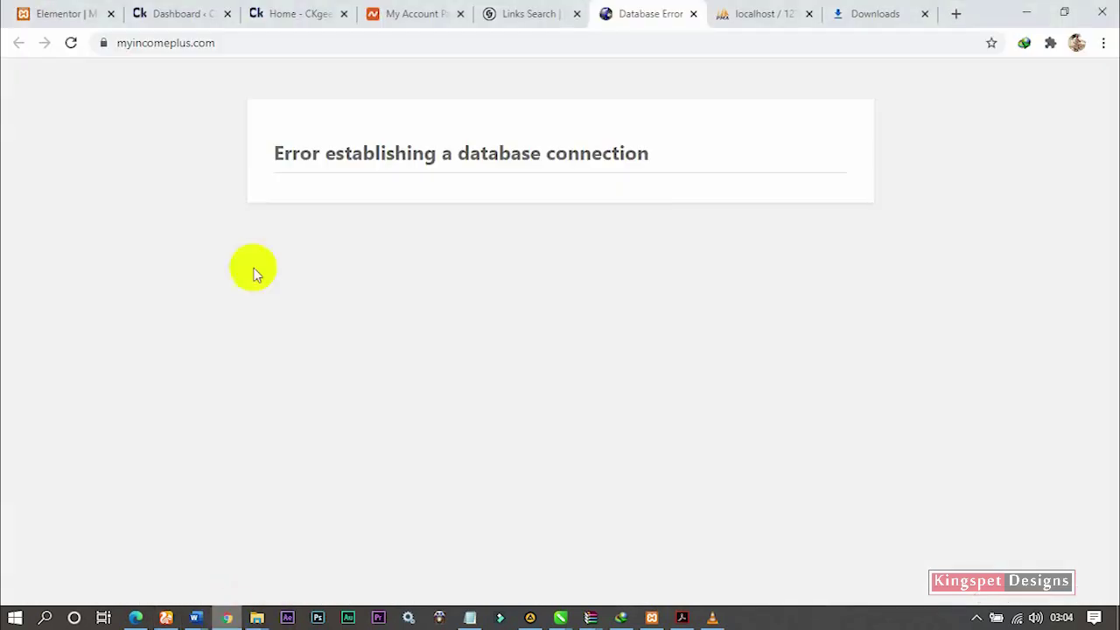
left_click(237, 42)
key("ctrl+c")
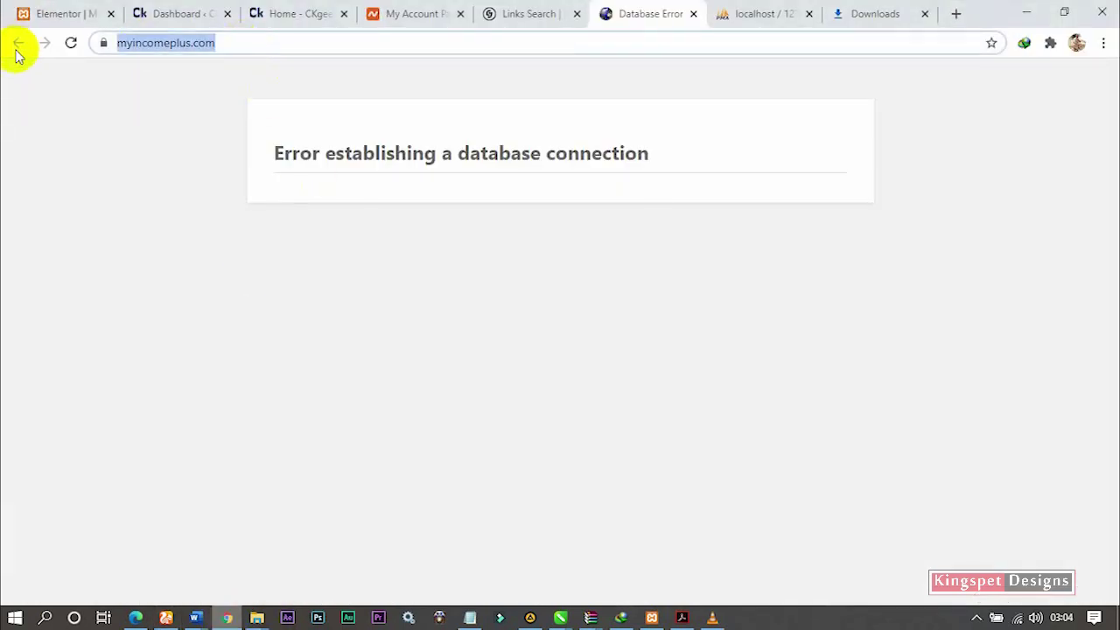
left_click(468, 616)
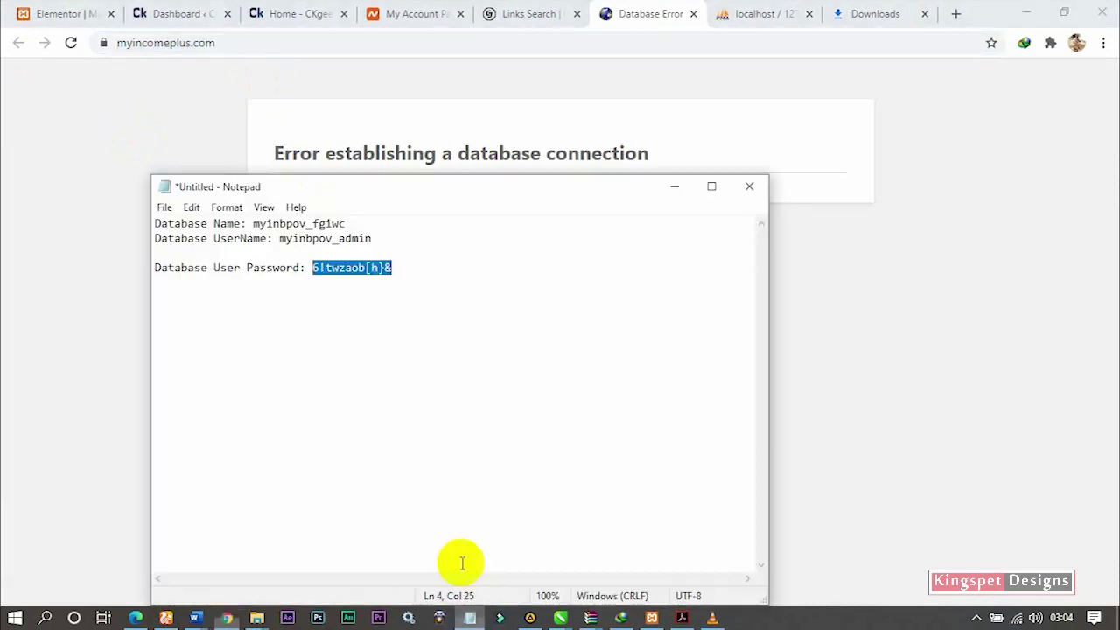
left_click(509, 391)
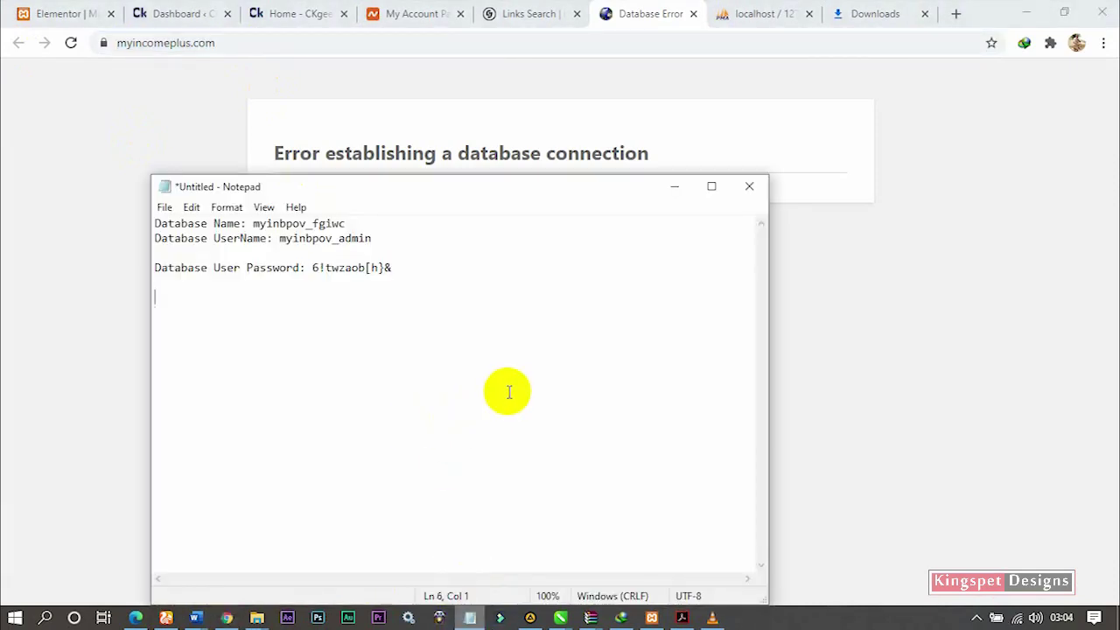
key("ctrl+v")
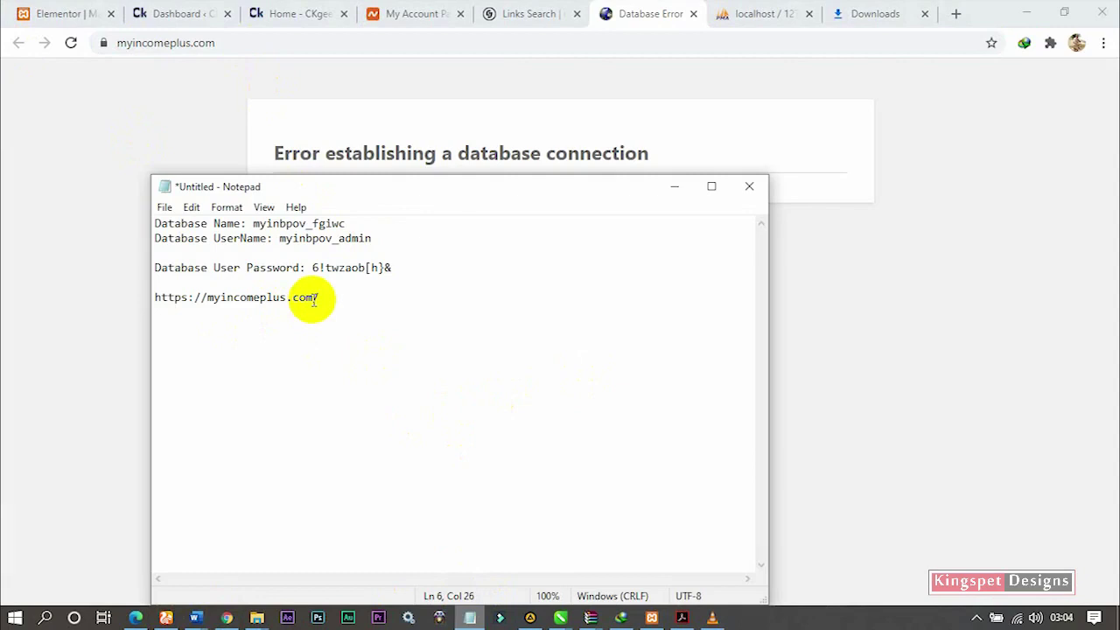
left_click_drag(328, 297, 147, 306)
key("ctrl+c")
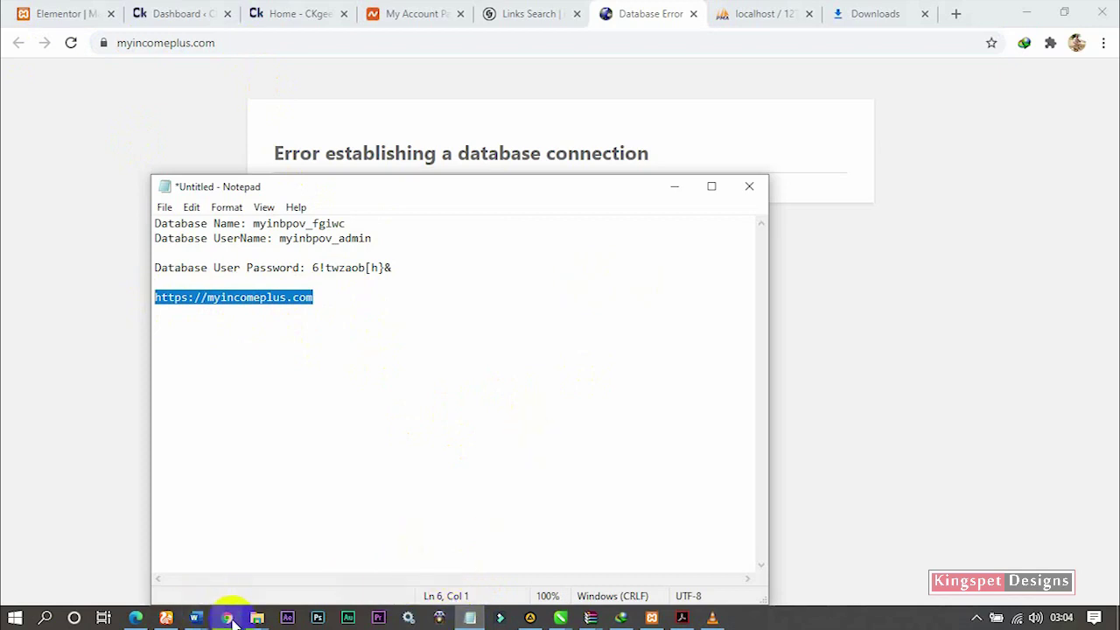
left_click(165, 618)
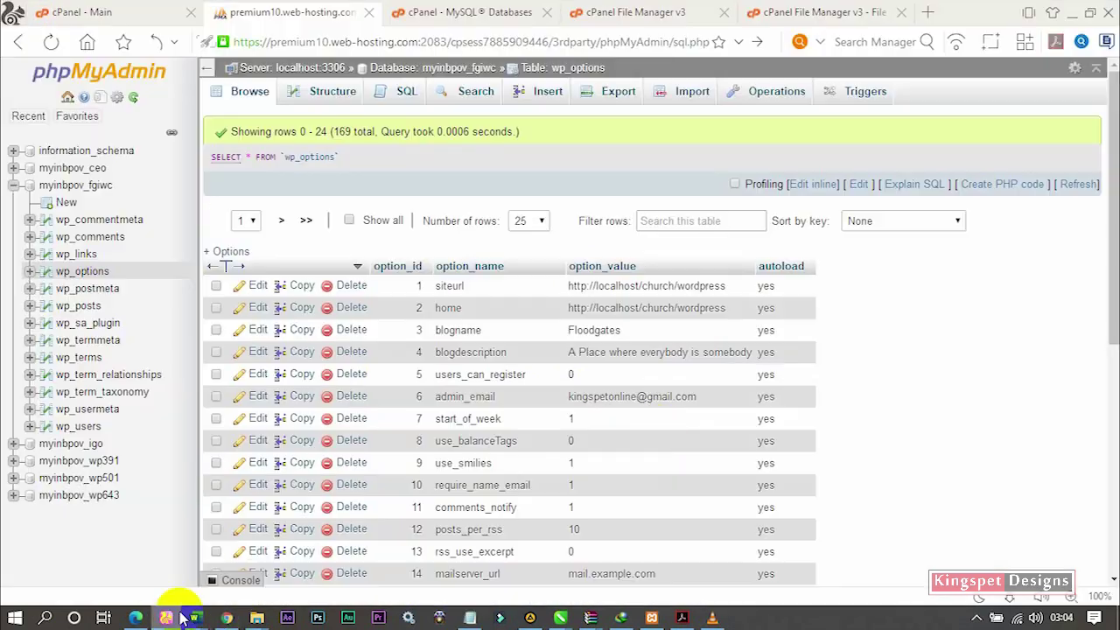
double_click(658, 306)
double_click(663, 303)
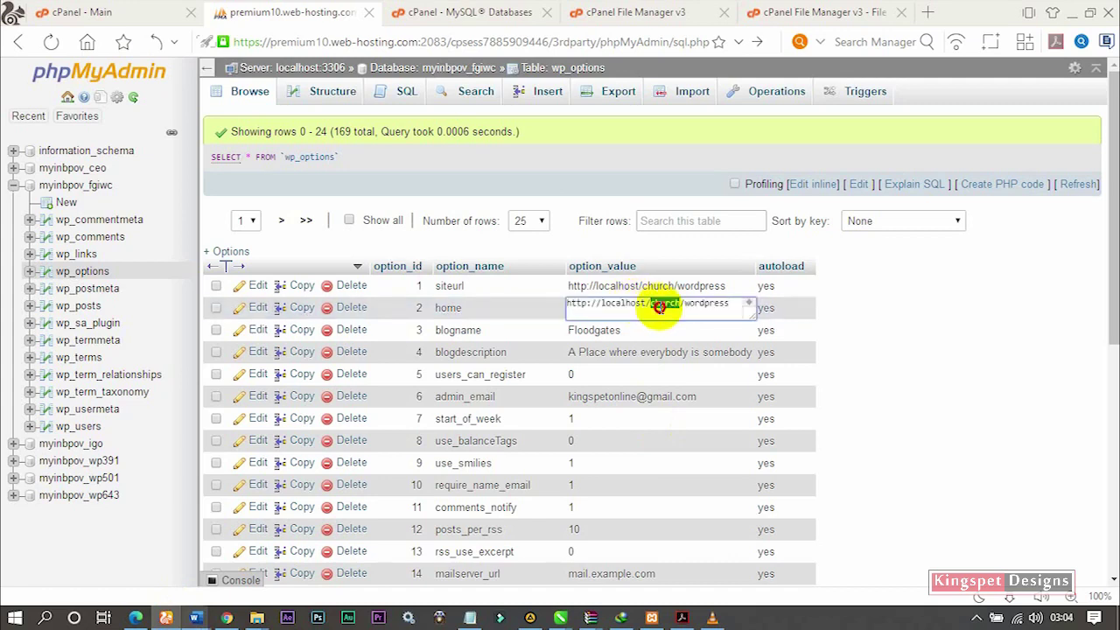
triple_click(736, 307)
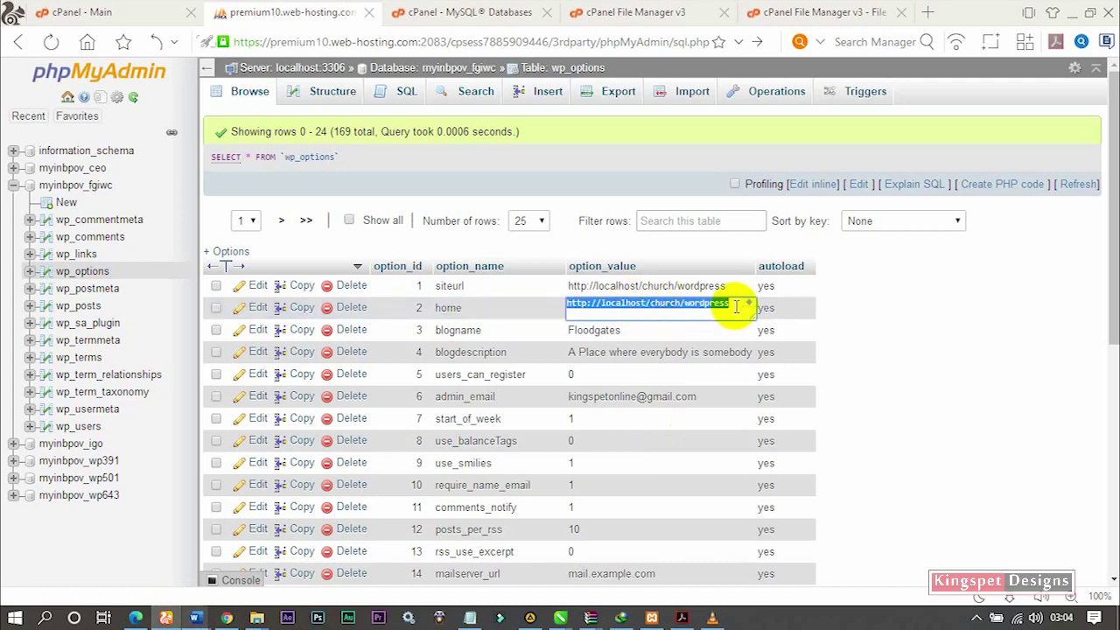
key("ctrl+v")
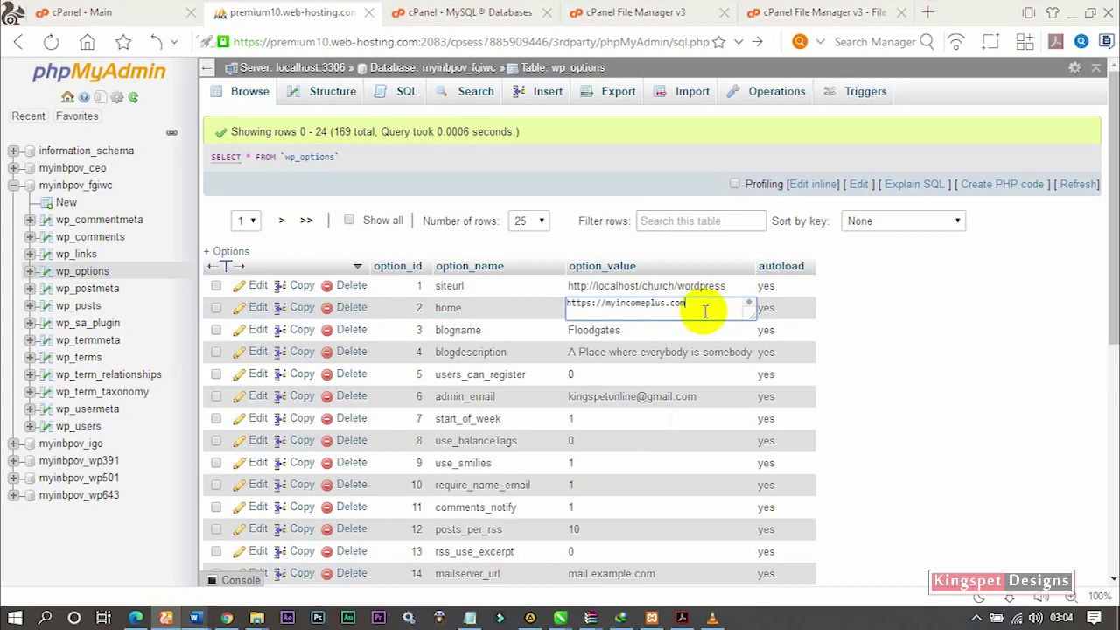
left_click(867, 312)
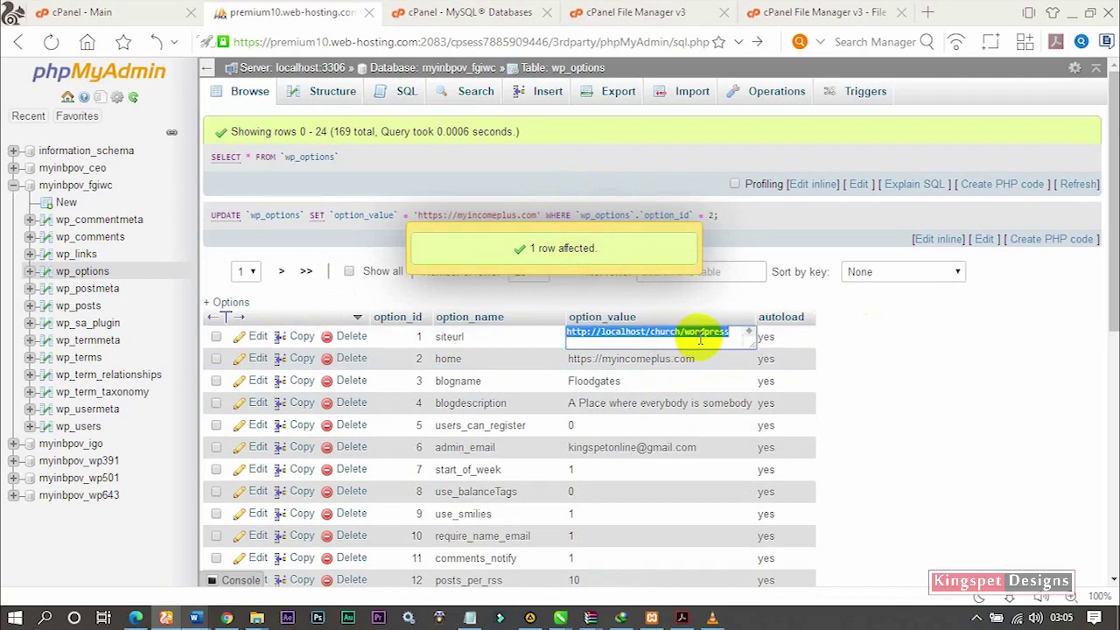
key("ctrl+v")
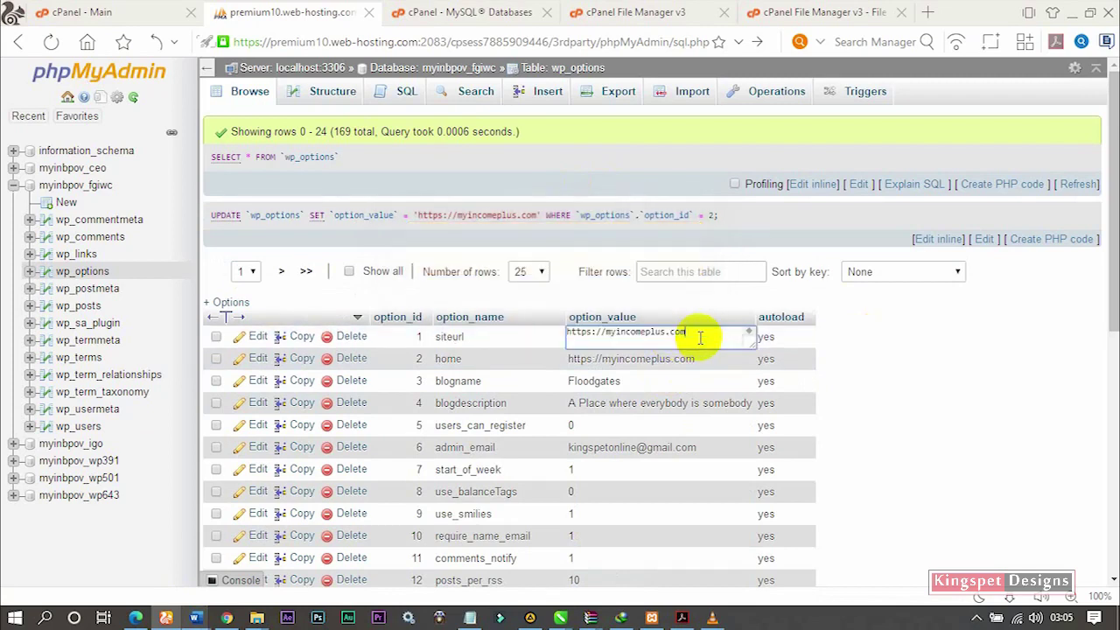
left_click(897, 355)
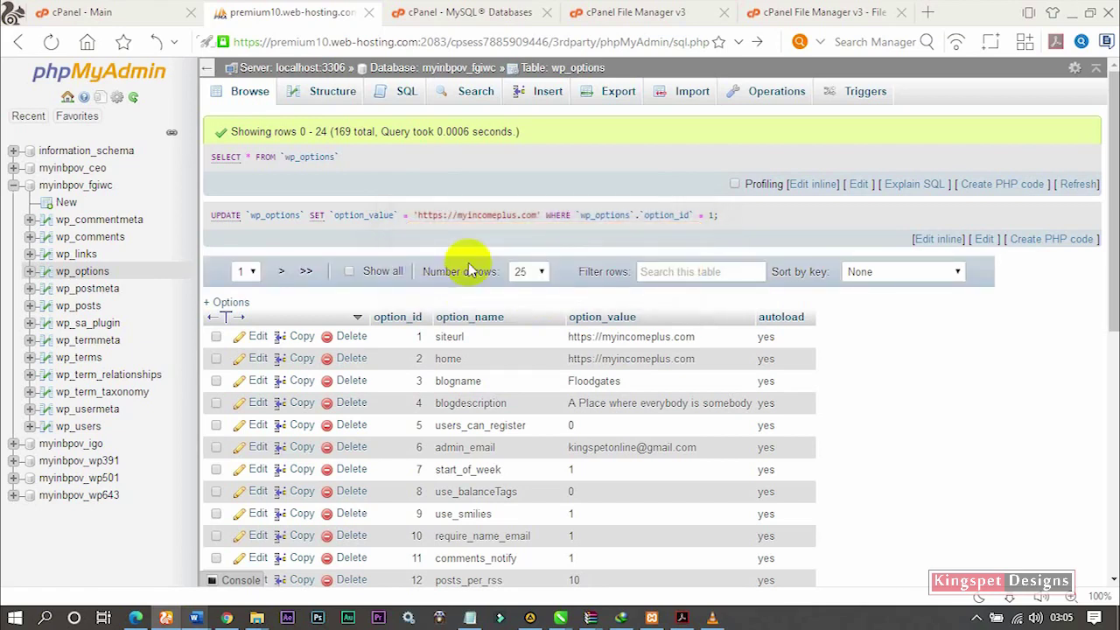
Step: Reload myincomeplus.com in Chrome and look through the homepage from the welcome banner to the contact section
left_click(227, 618)
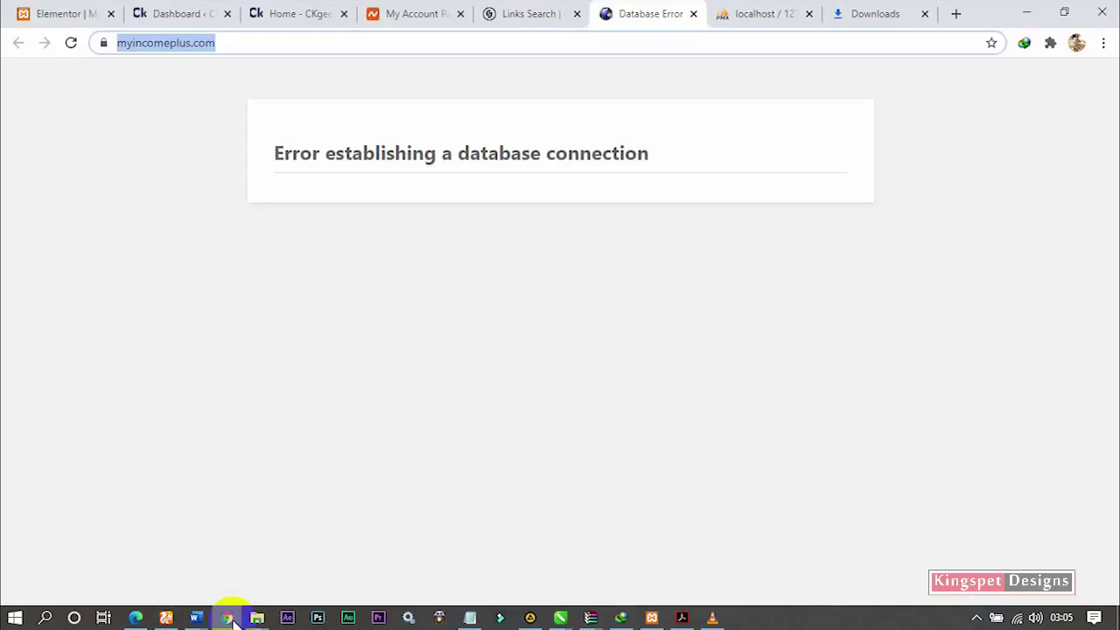
left_click(71, 44)
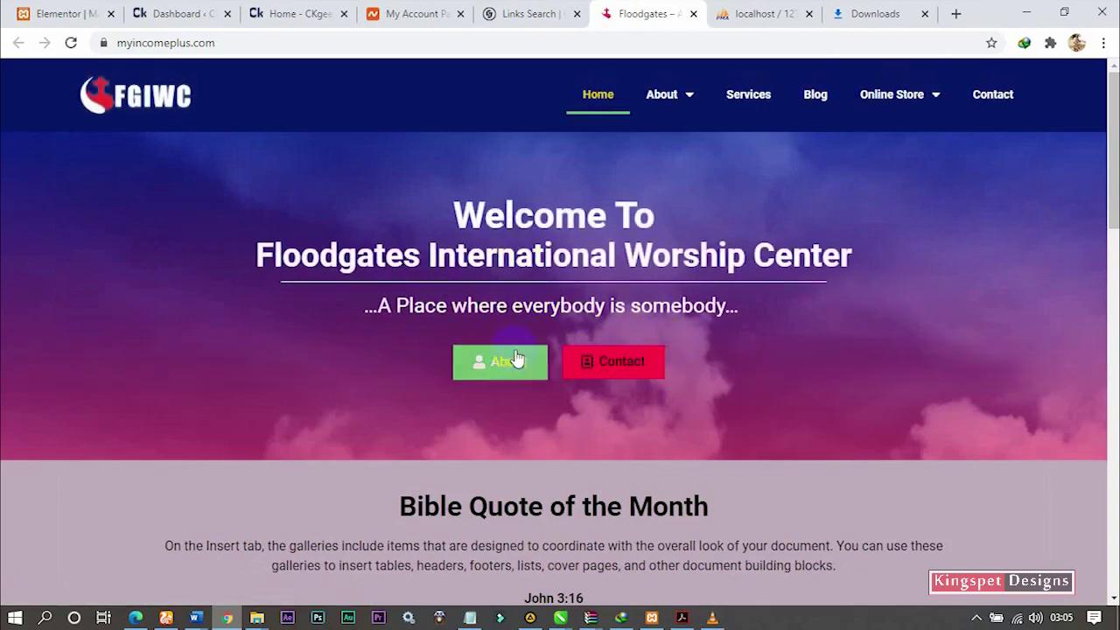
scroll(648, 375, "down", 4)
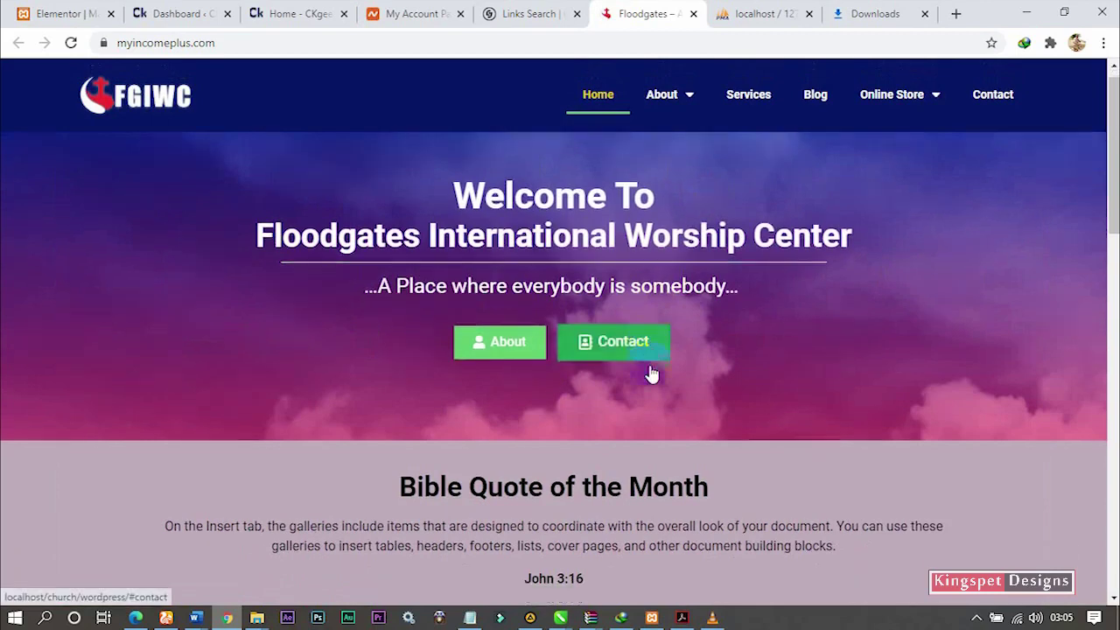
scroll(647, 378, "down", 2)
scroll(647, 372, "down", 3)
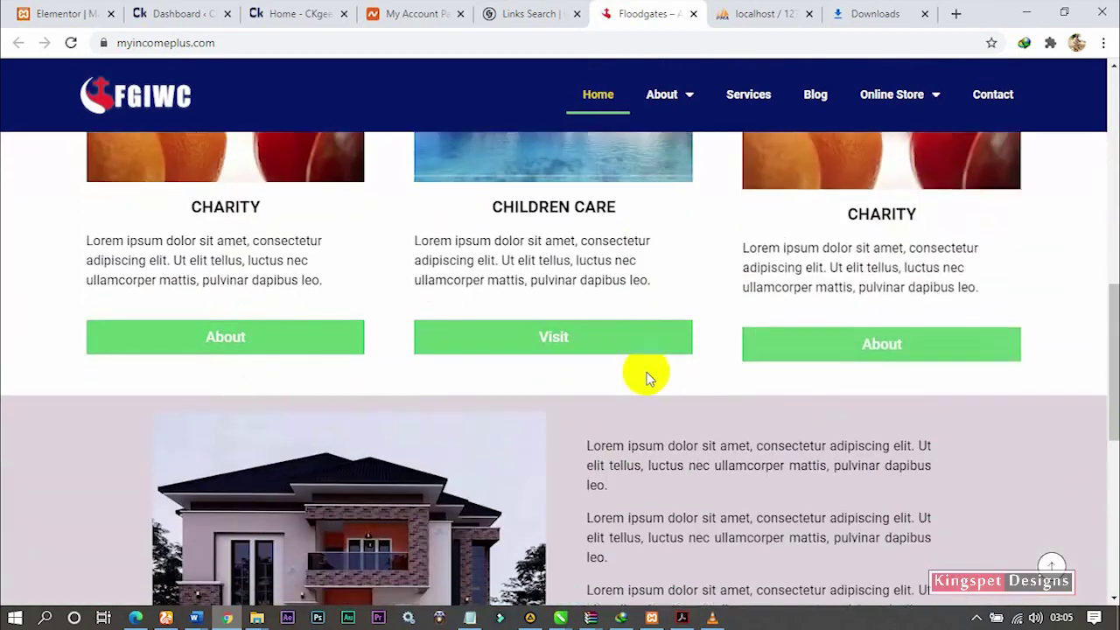
scroll(646, 375, "up", 4)
scroll(647, 374, "down", 3)
scroll(648, 376, "down", 7)
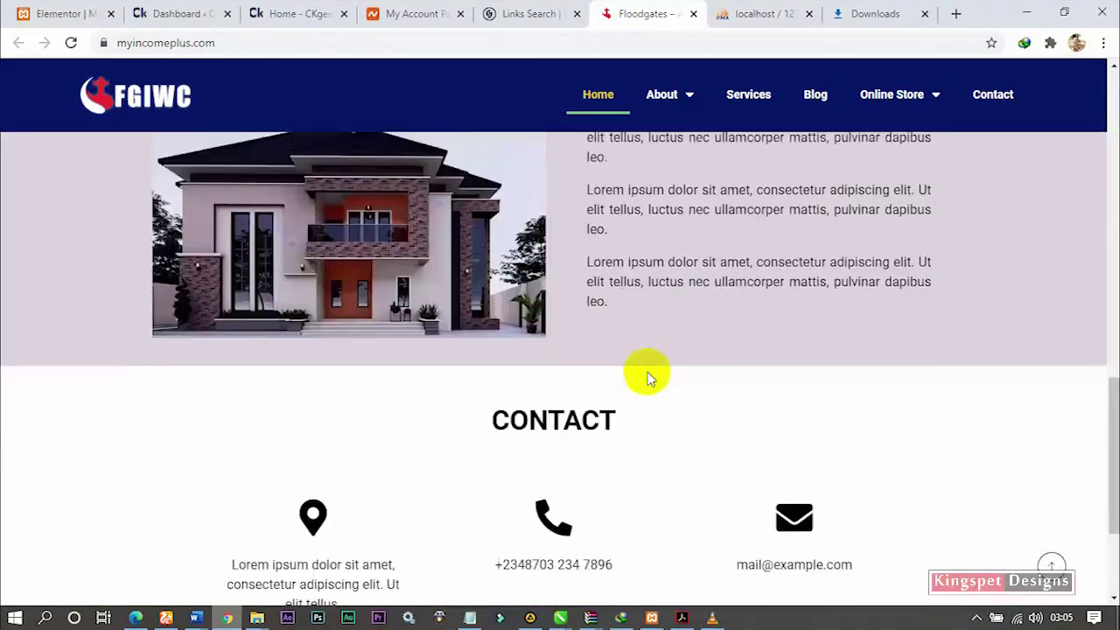
scroll(648, 376, "up", 5)
scroll(648, 376, "up", 10)
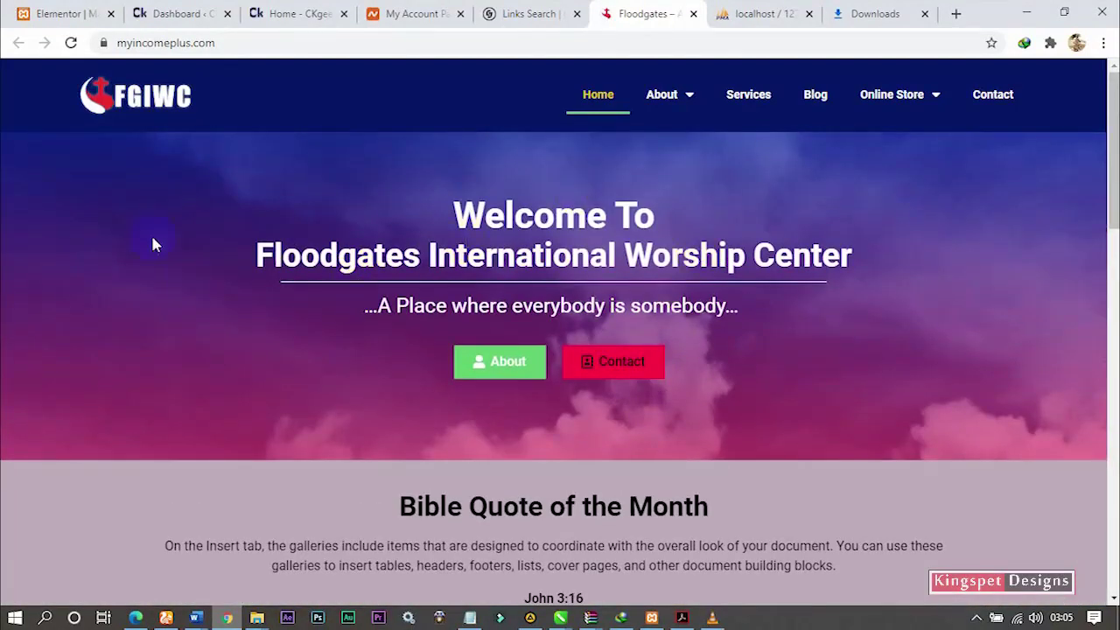
scroll(777, 368, "down", 12)
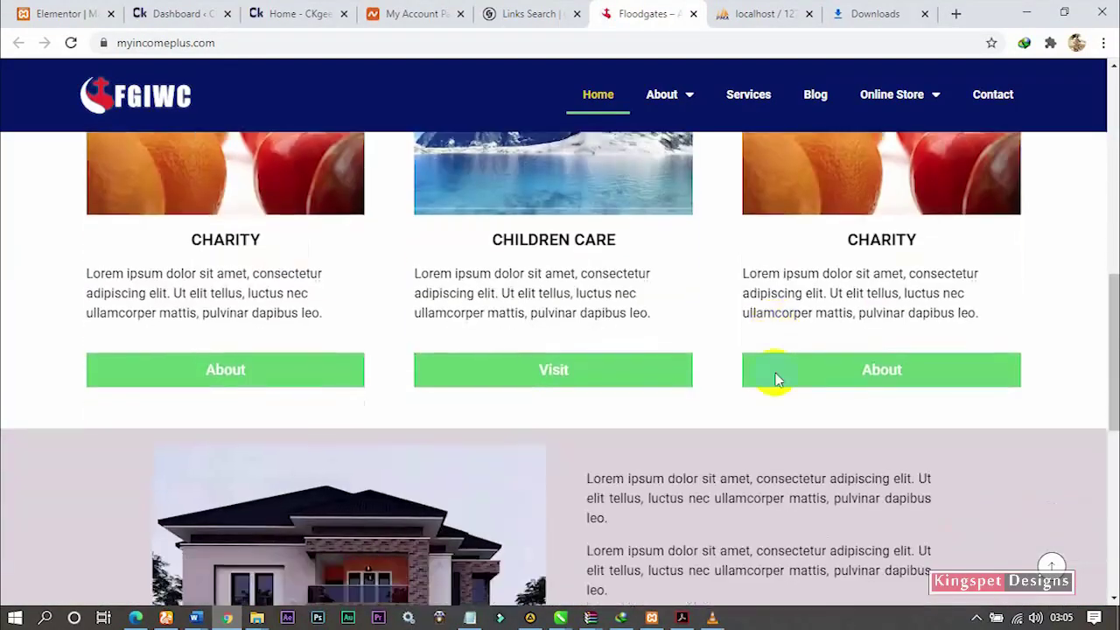
scroll(777, 374, "up", 4)
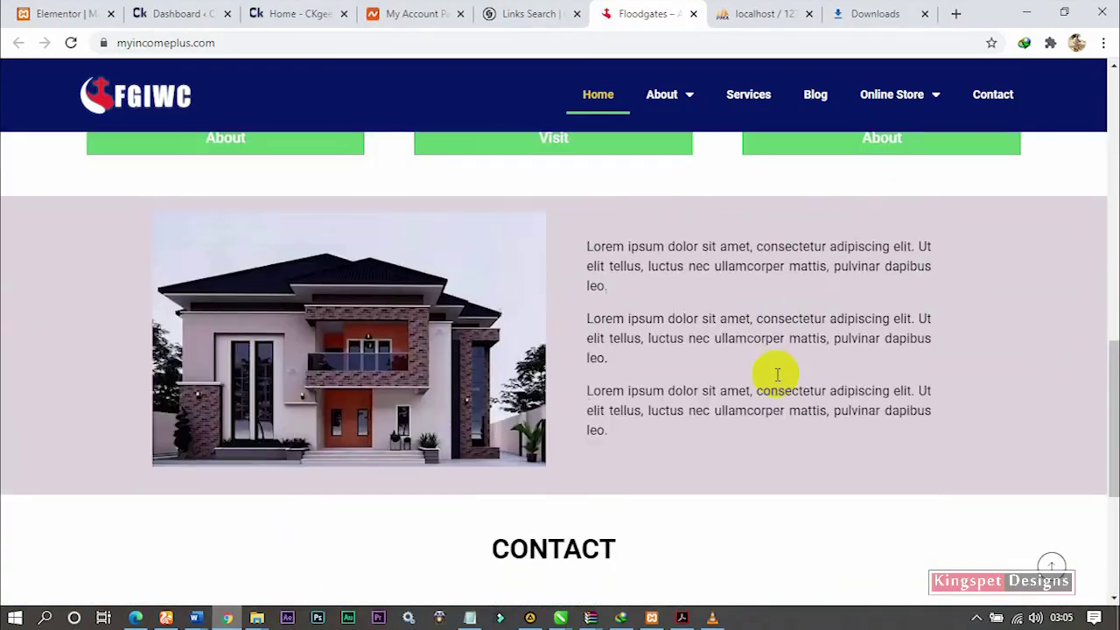
scroll(775, 370, "down", 3)
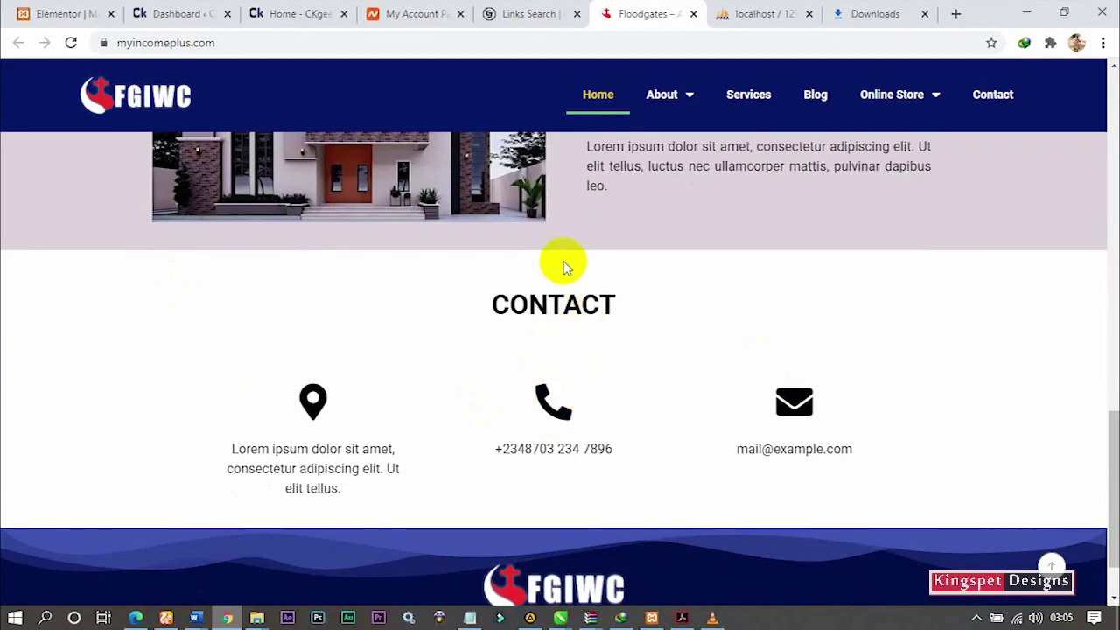
Step: Inspect the entries of the site's About submenu and the links in the page footer
mouse_move(684, 111)
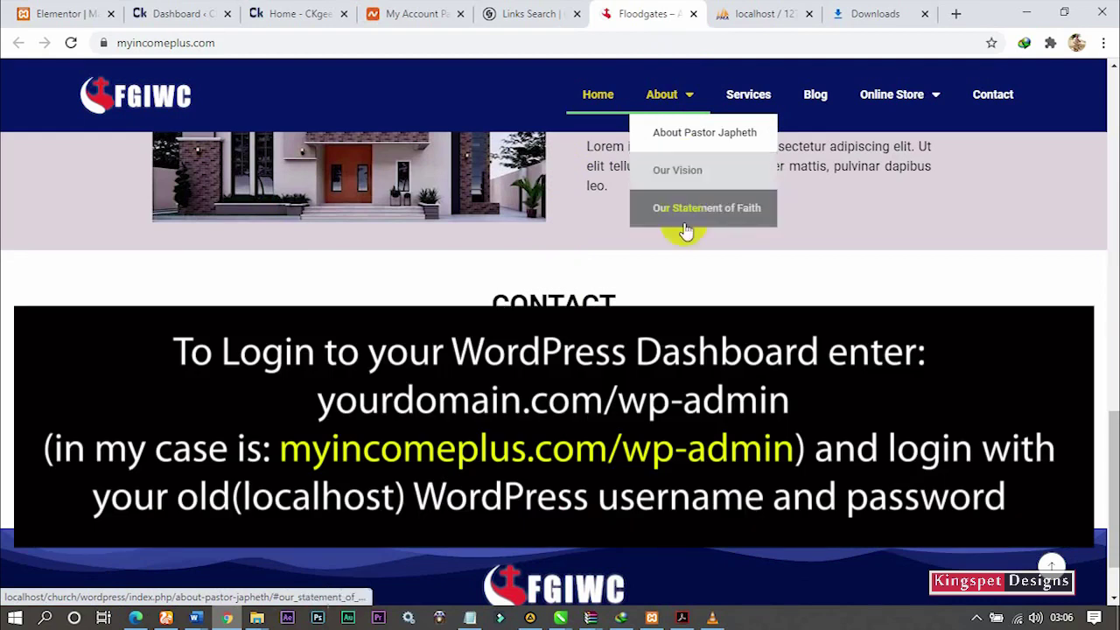
scroll(665, 291, "down", 1)
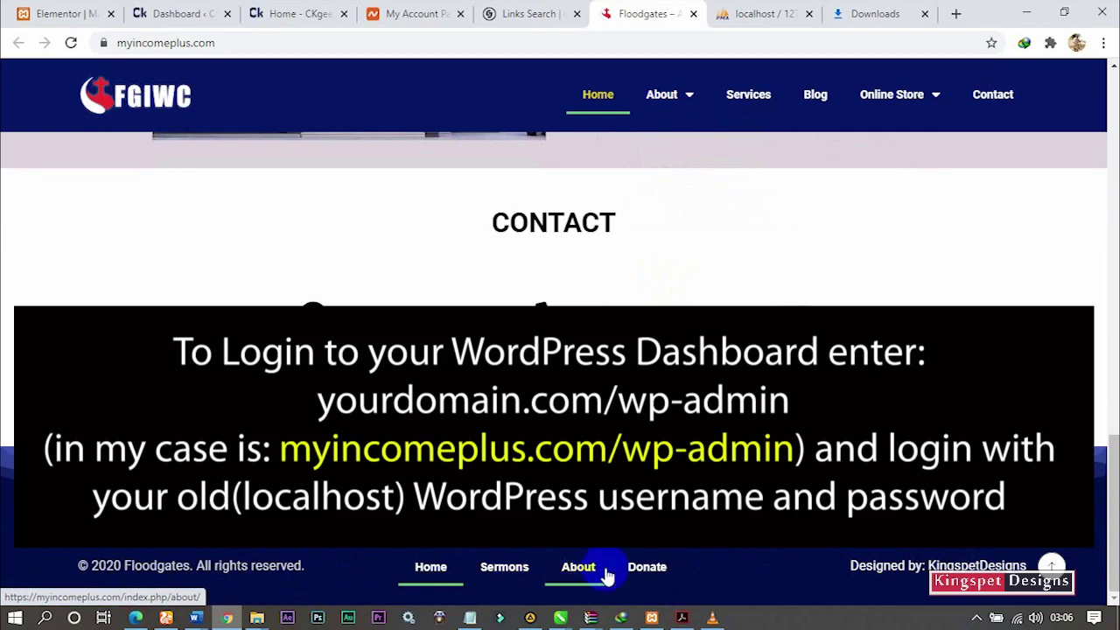
mouse_move(882, 117)
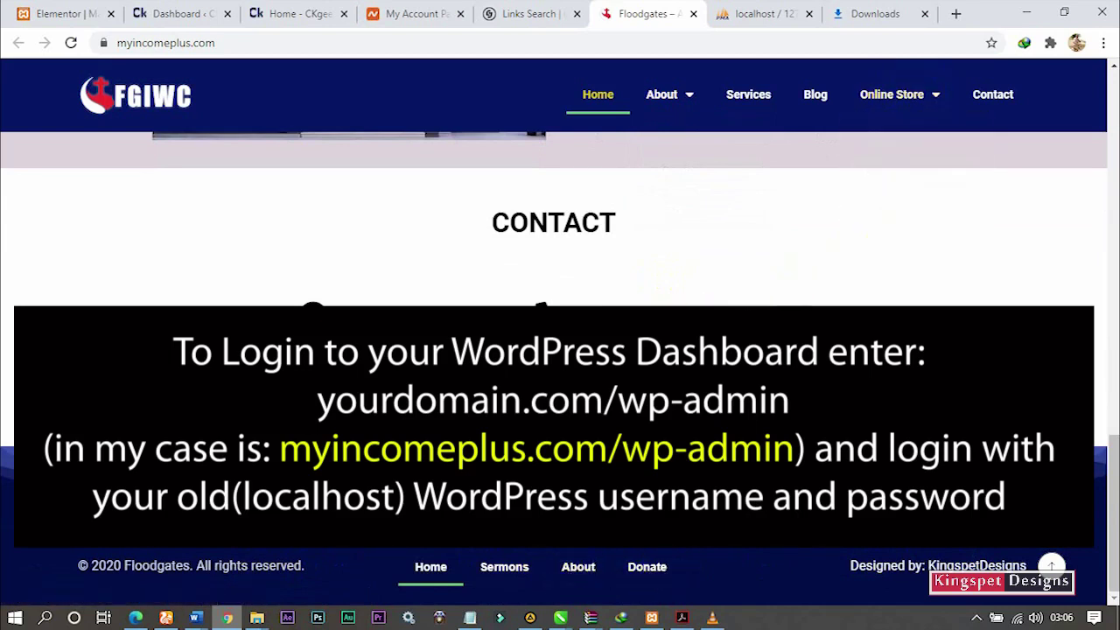
Step: Look back through the live homepage from the contact section up to the welcome banner, and reload the page
scroll(626, 263, "up", 4)
scroll(624, 263, "up", 4)
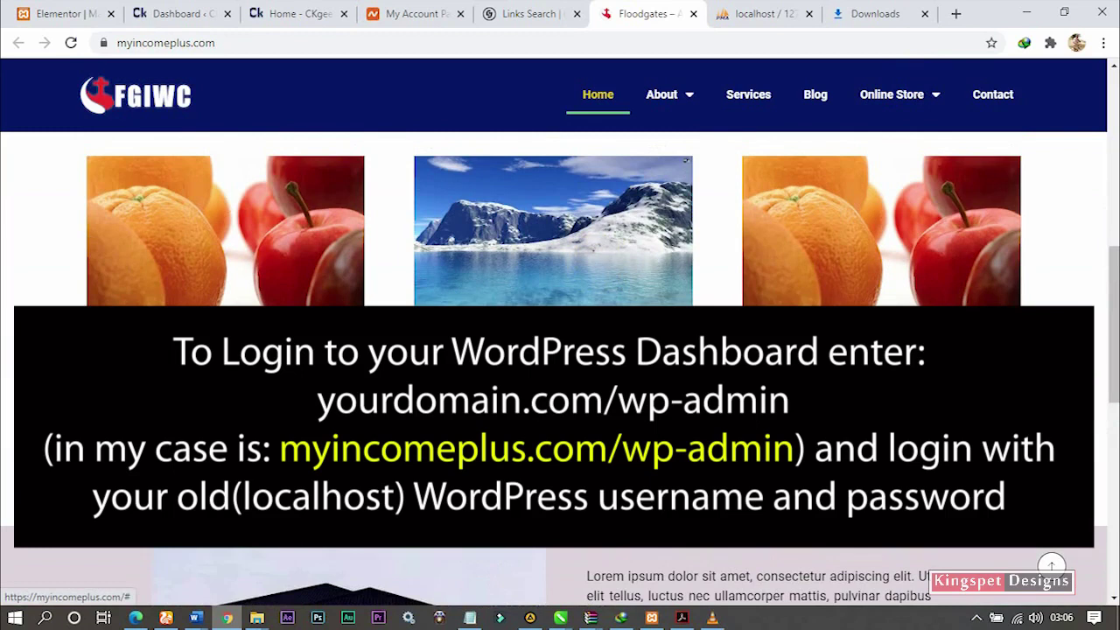
scroll(624, 262, "up", 10)
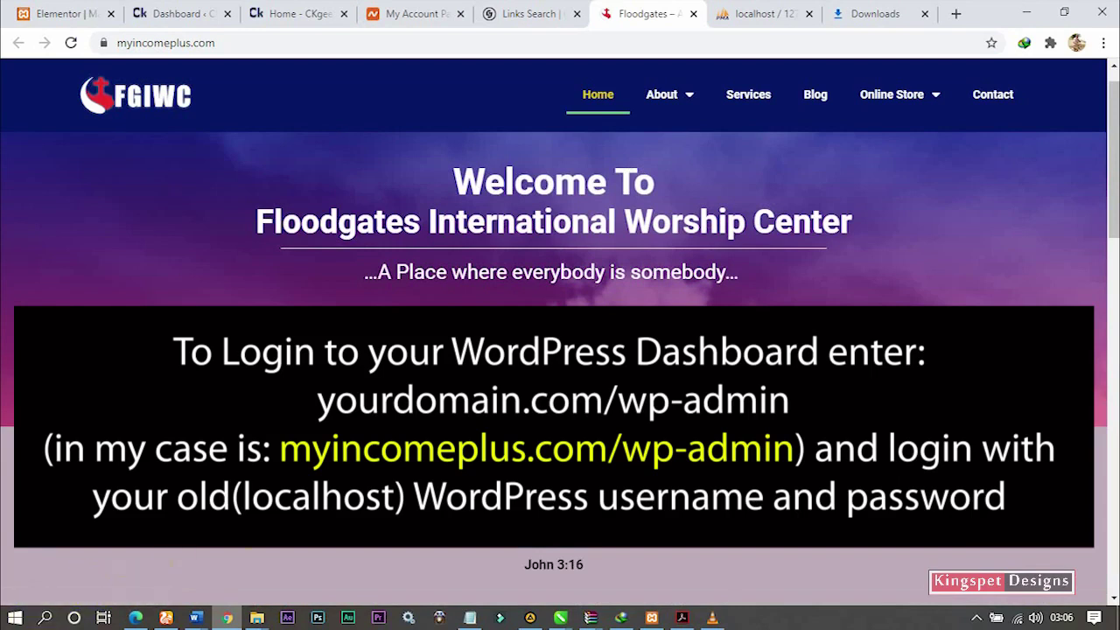
key("F5")
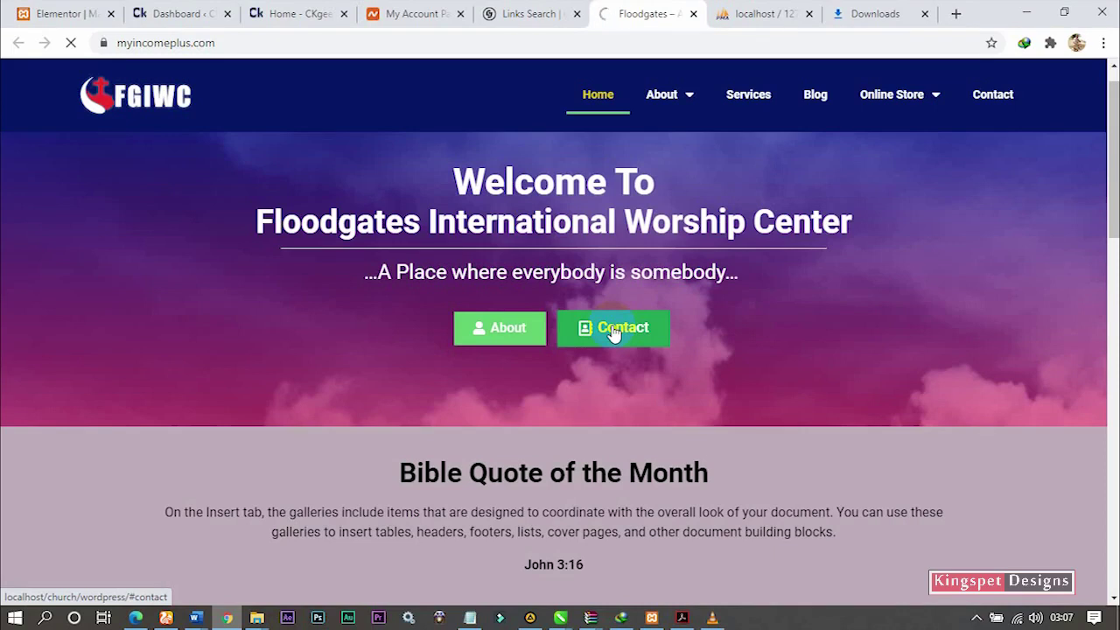
Step: Follow the welcome banner's Contact link, check the full address it opens, and look through that page from the contact section up to the banner
left_click(614, 331)
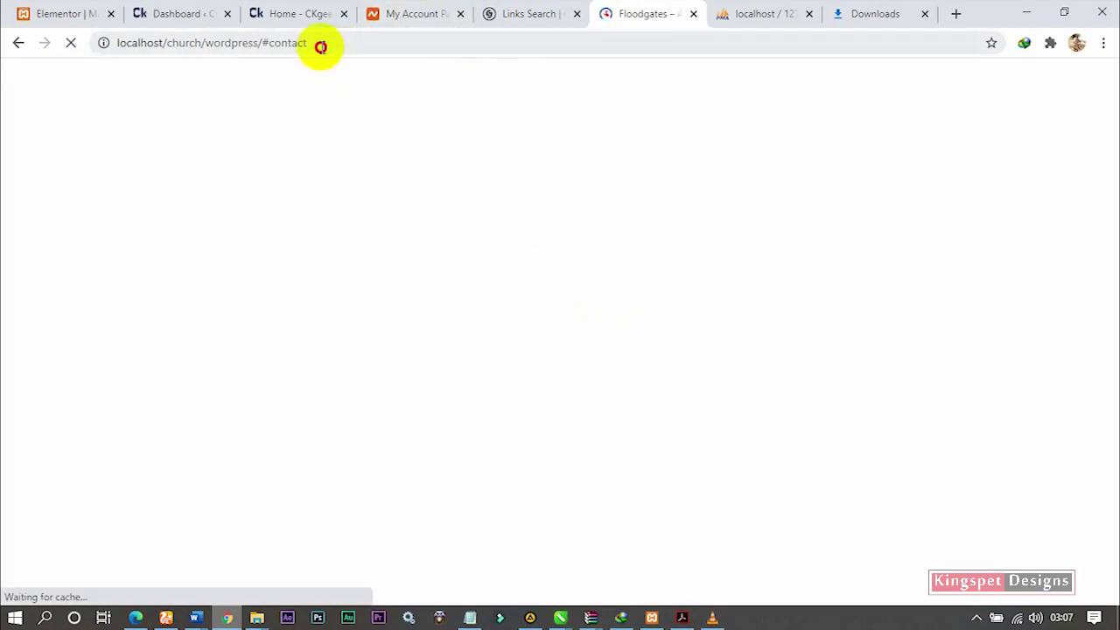
left_click_drag(320, 45, 119, 48)
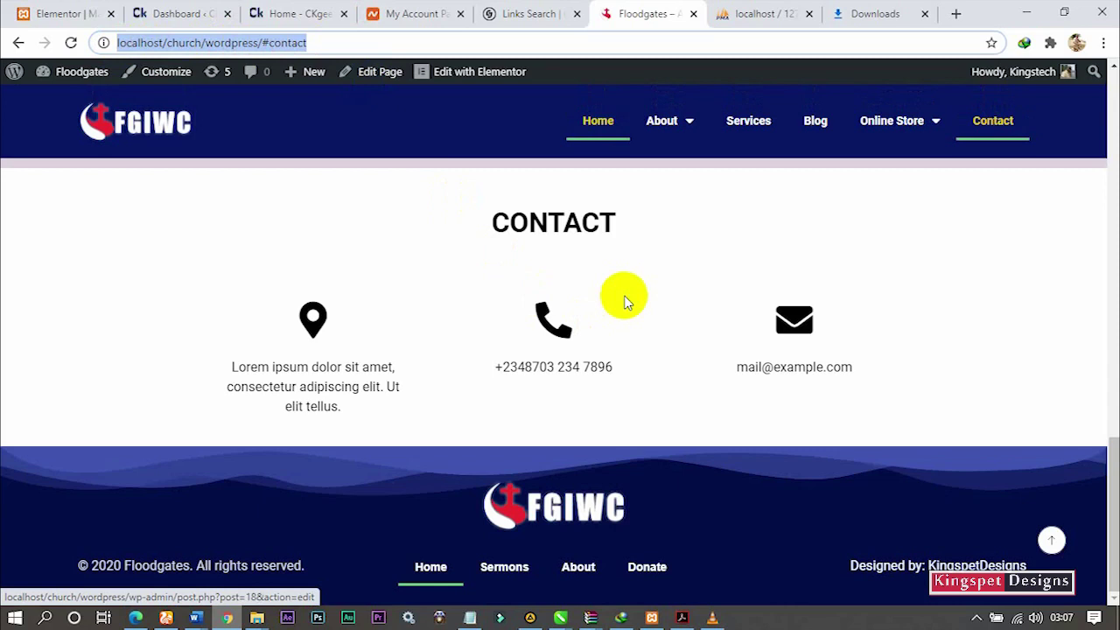
scroll(635, 343, "up", 8)
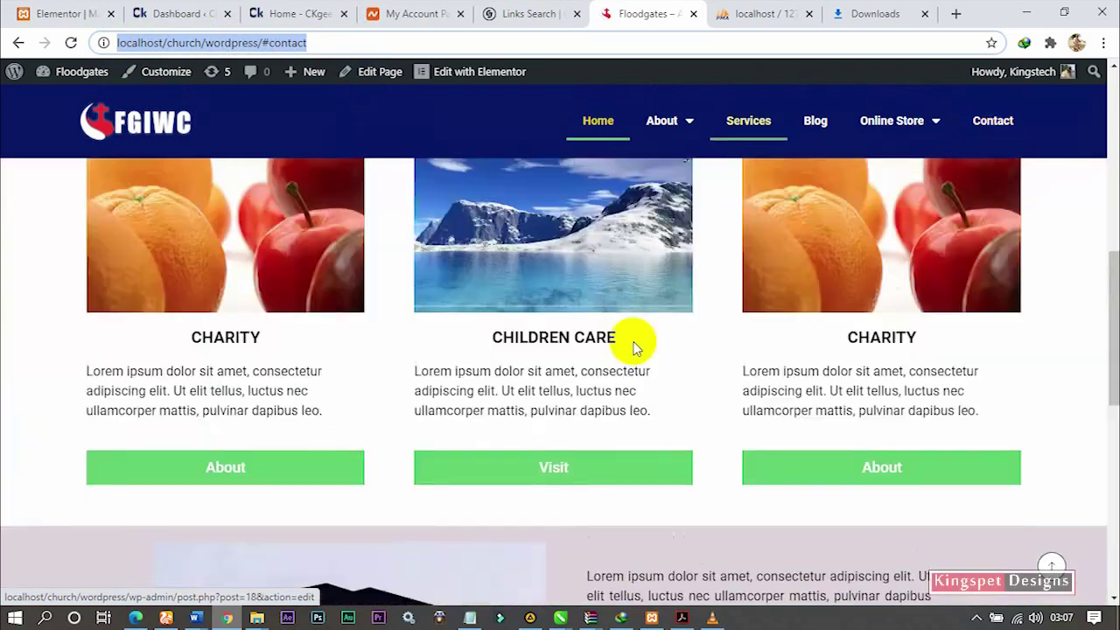
scroll(635, 348, "up", 8)
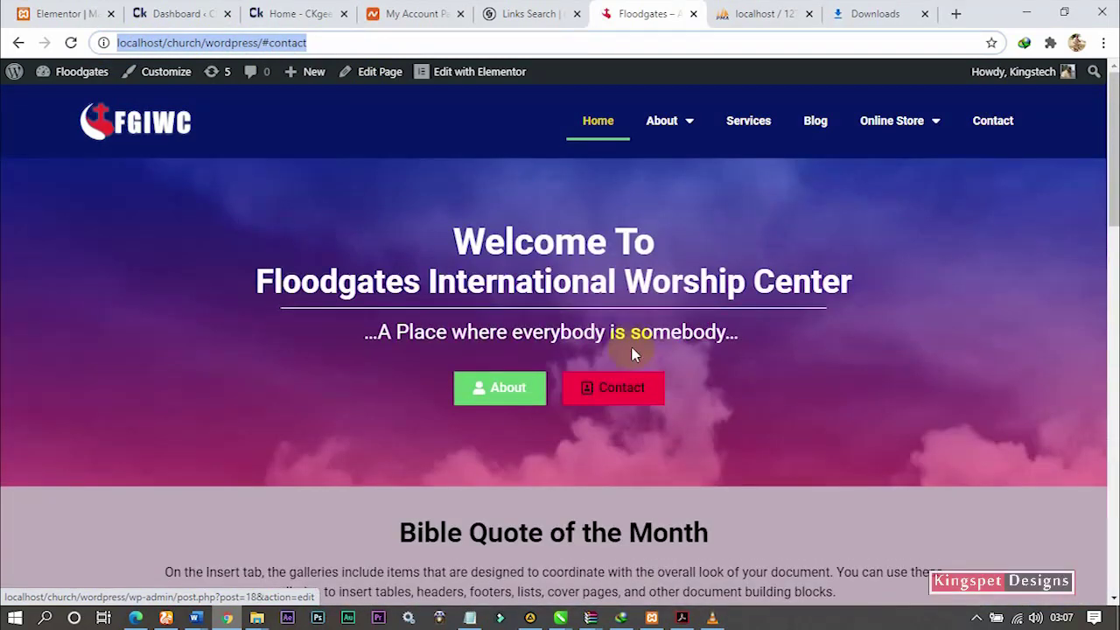